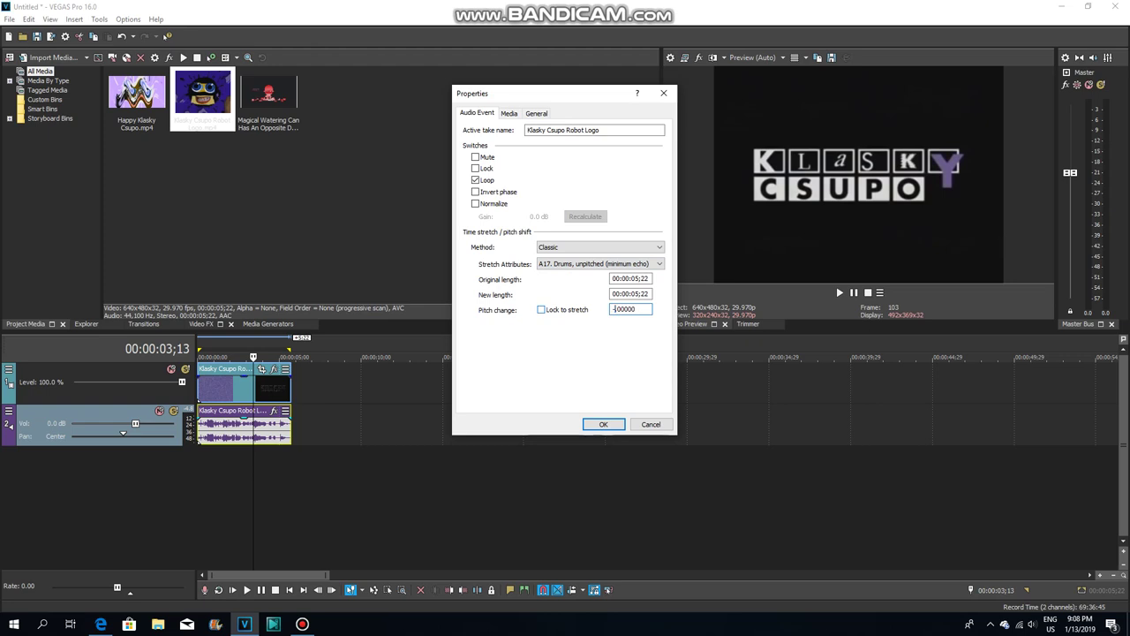
Step: Apply the -3 pitch change to the Klasky Csupo Robot Logo audio event and duplicate its audio track
click(609, 424)
right_click(621, 421)
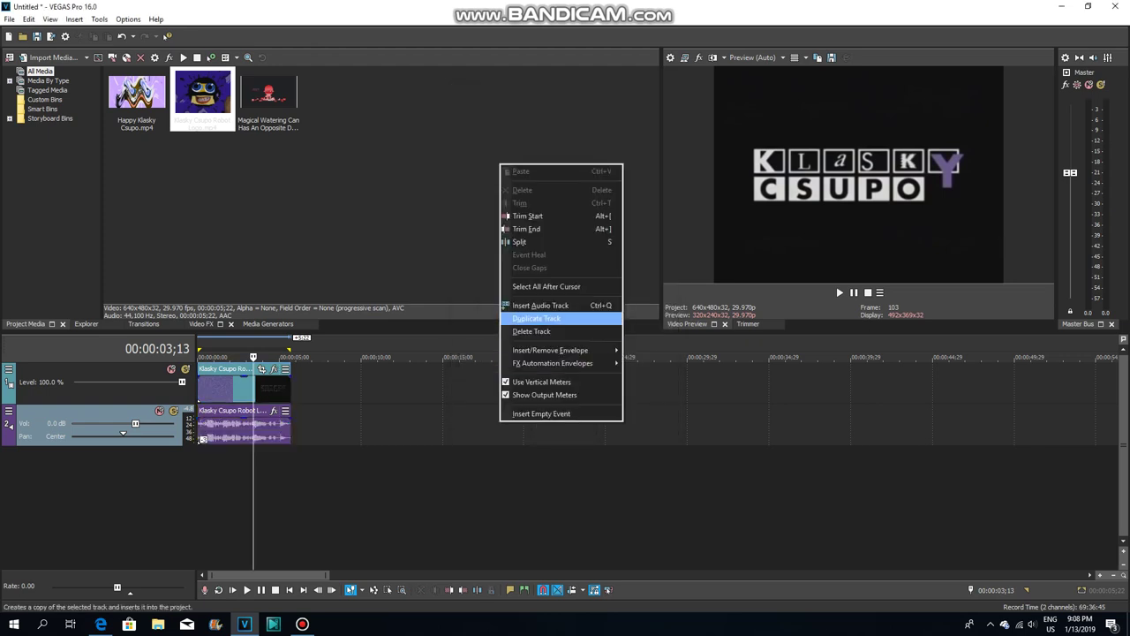
click(565, 318)
Step: Set the duplicated audio event's pitch change to -5 and play back the mix over the event's full length
right_click(233, 469)
click(258, 604)
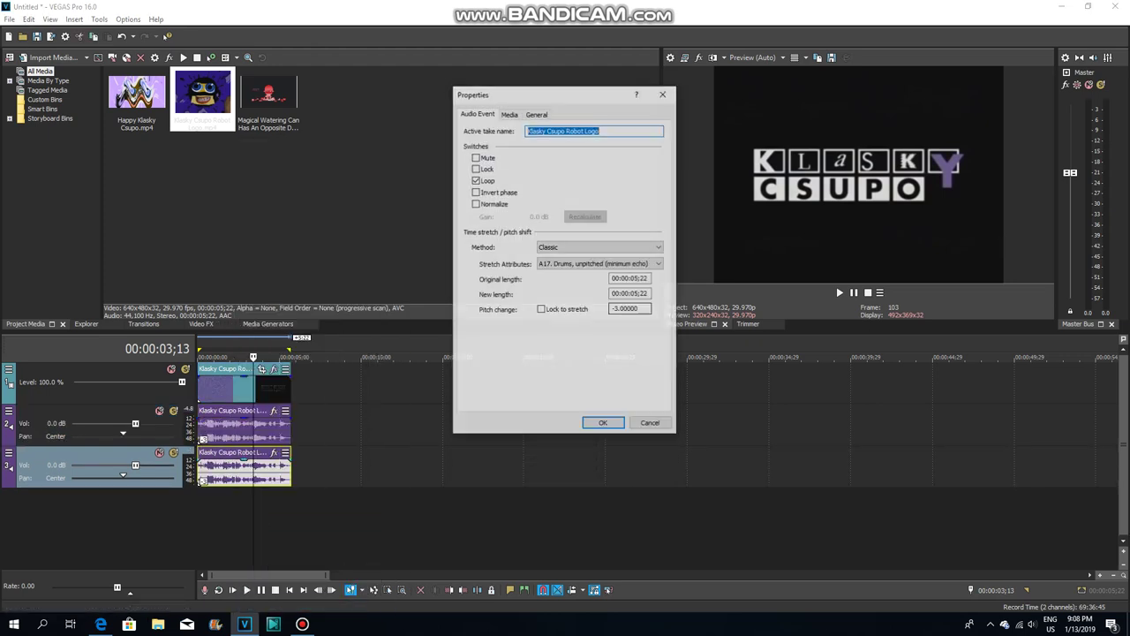
drag(620, 309, 615, 309)
text(5)
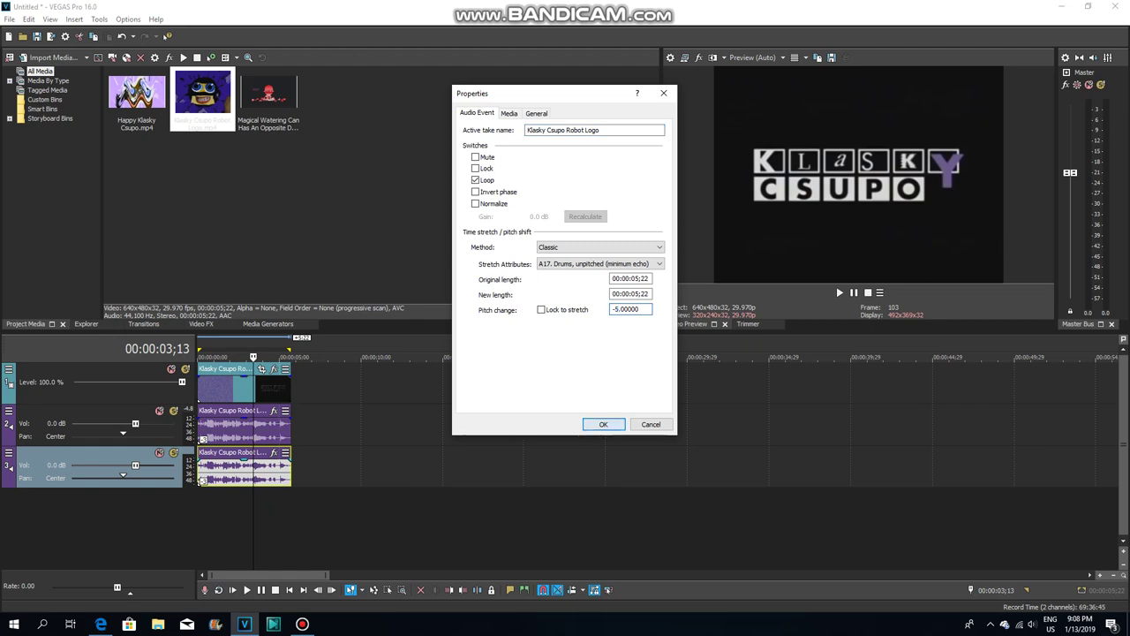
click(604, 424)
double_click(242, 470)
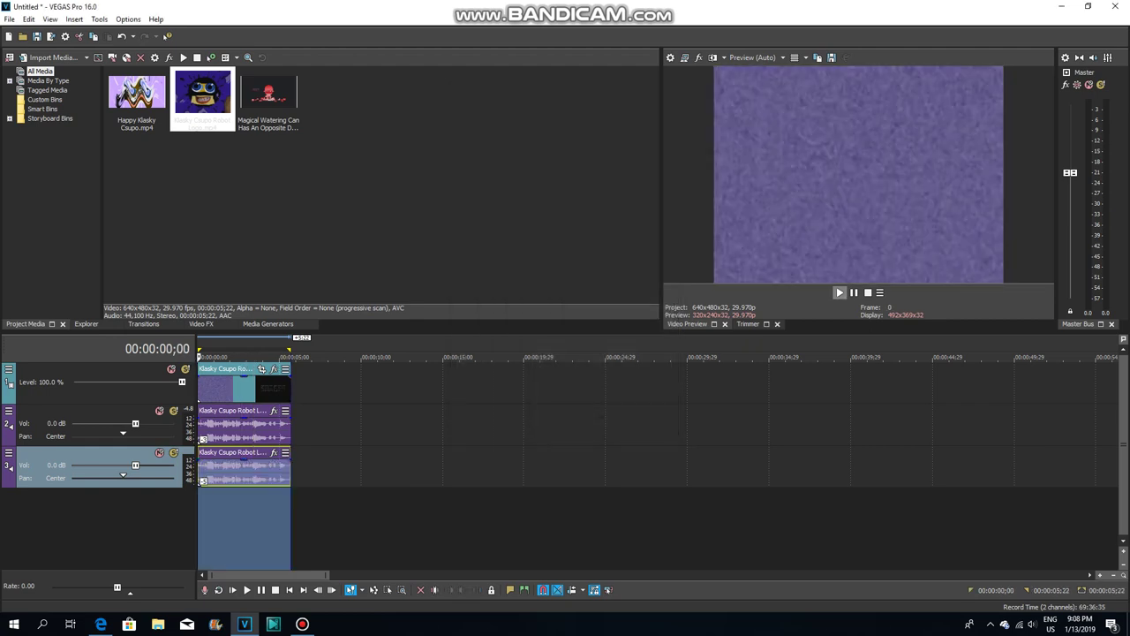
click(839, 293)
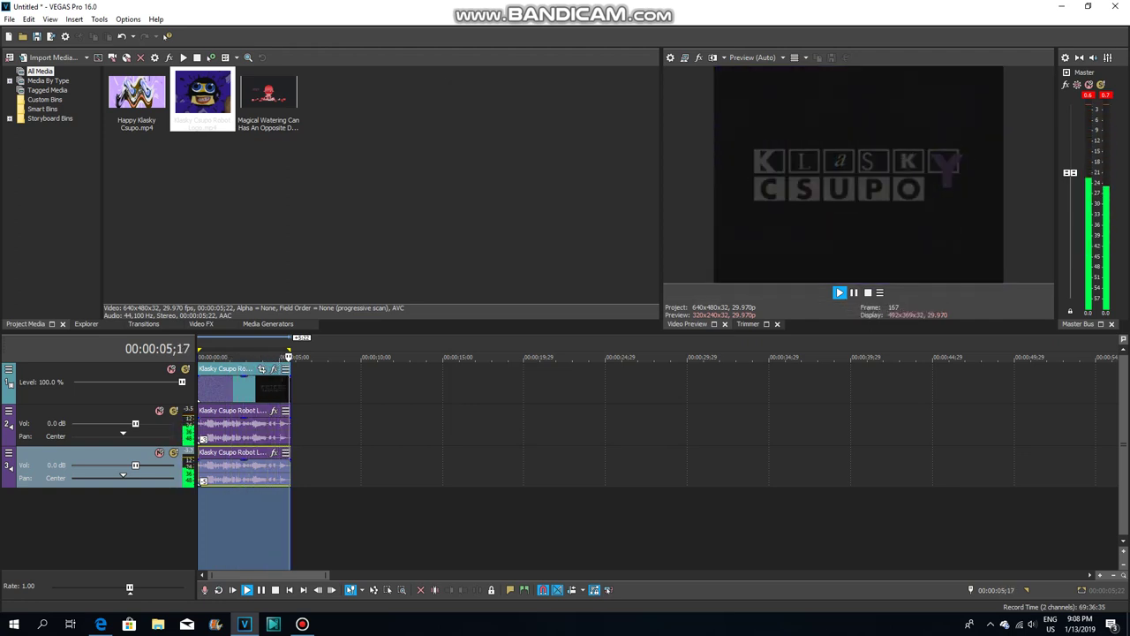
Step: Open the render settings and choose the Wave (Microsoft) format with the 48,000 Hz, 24 Bit, Stereo, PCM template
click(9, 18)
click(31, 108)
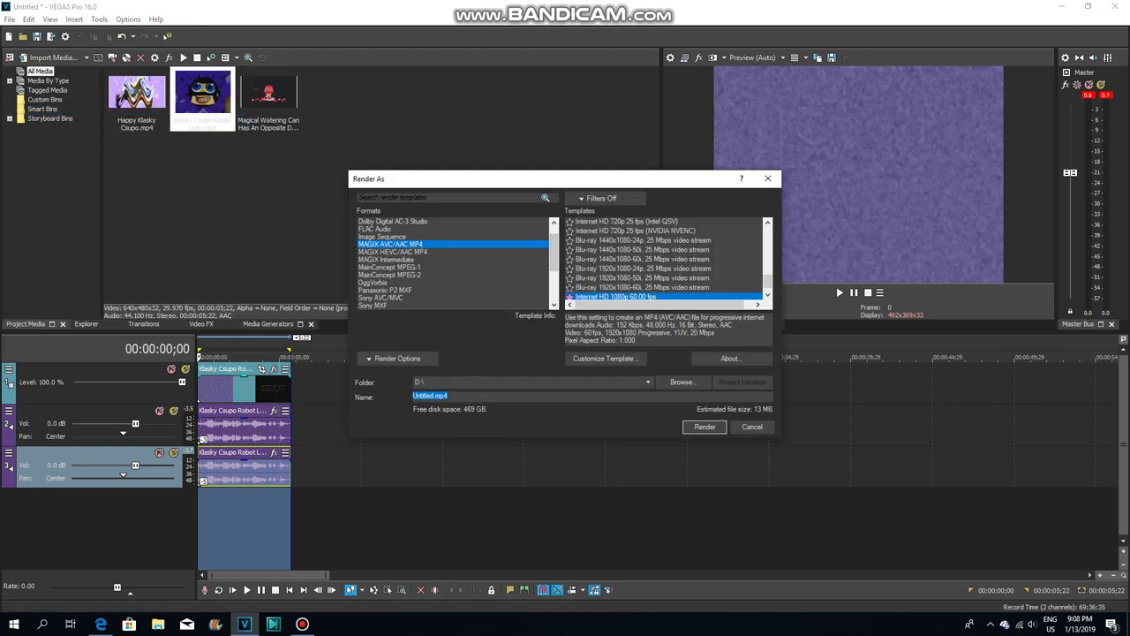
scroll(455, 263, down, 3)
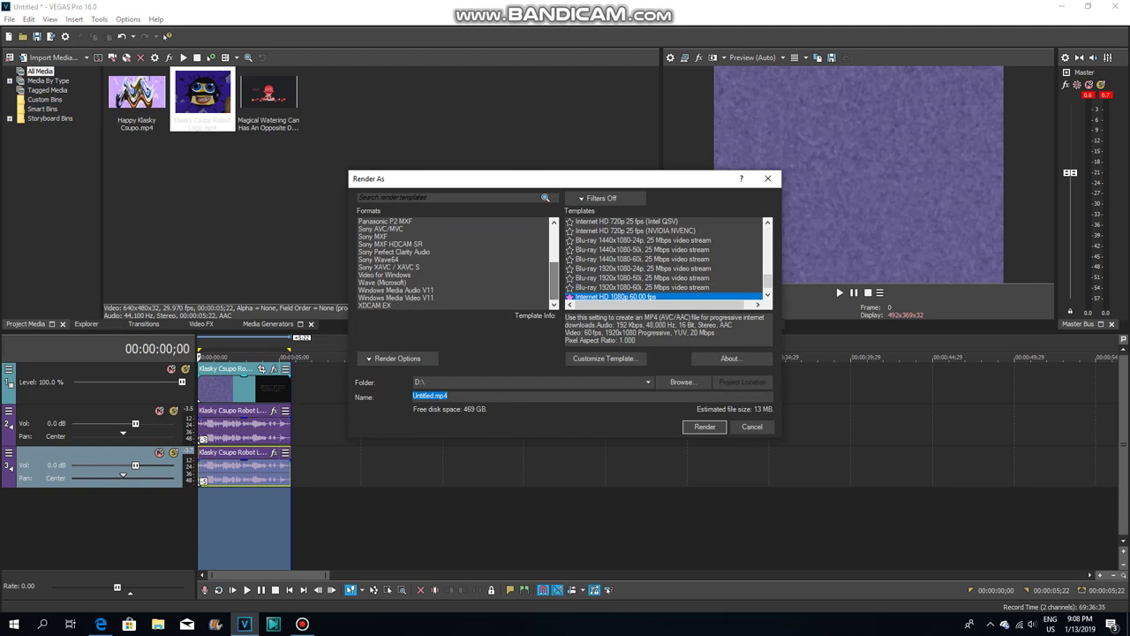
click(397, 291)
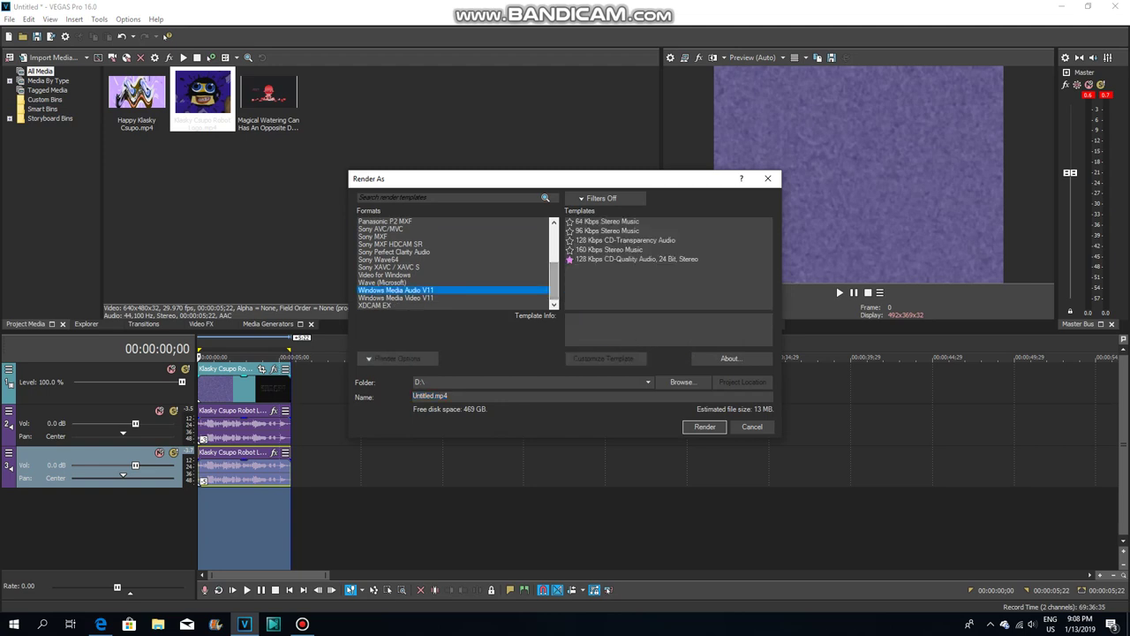
click(395, 252)
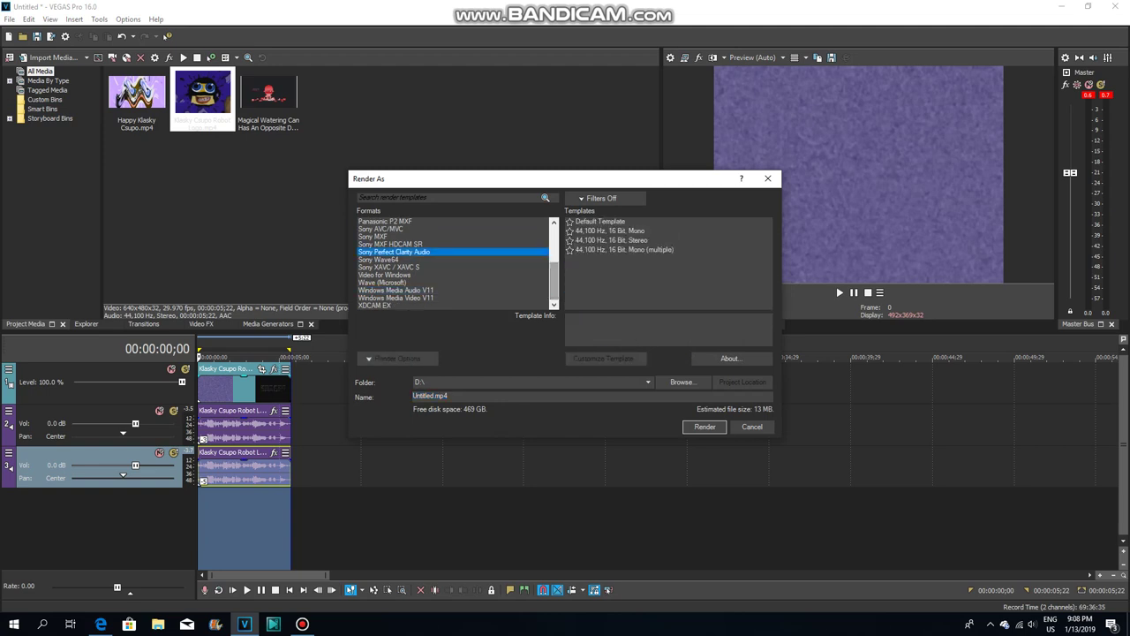
click(382, 283)
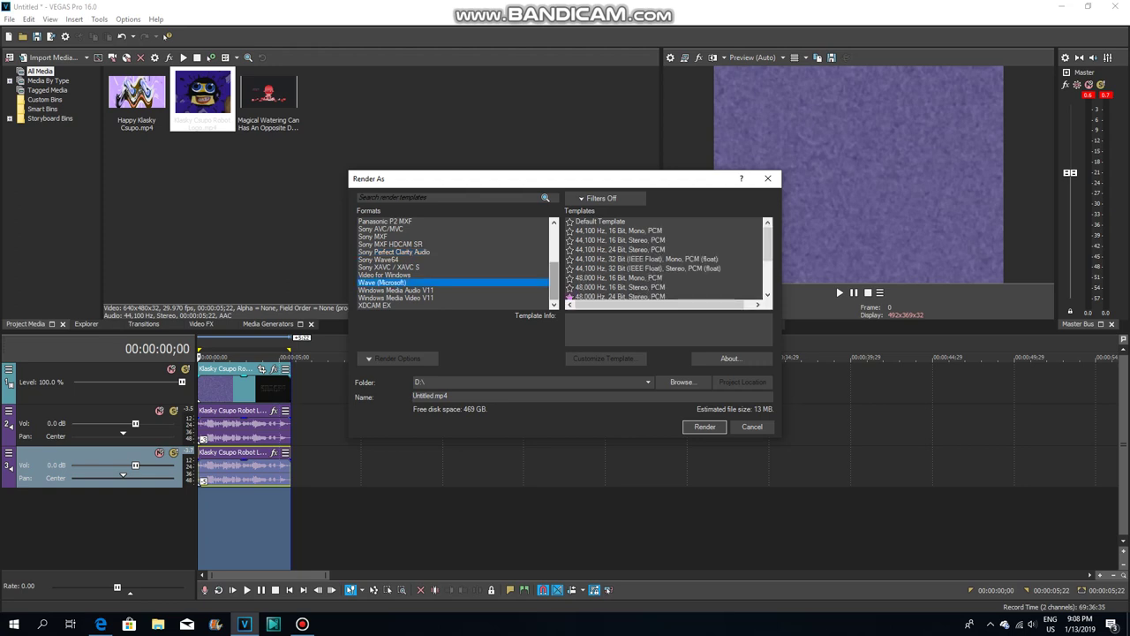
click(617, 296)
scroll(662, 261, down, 2)
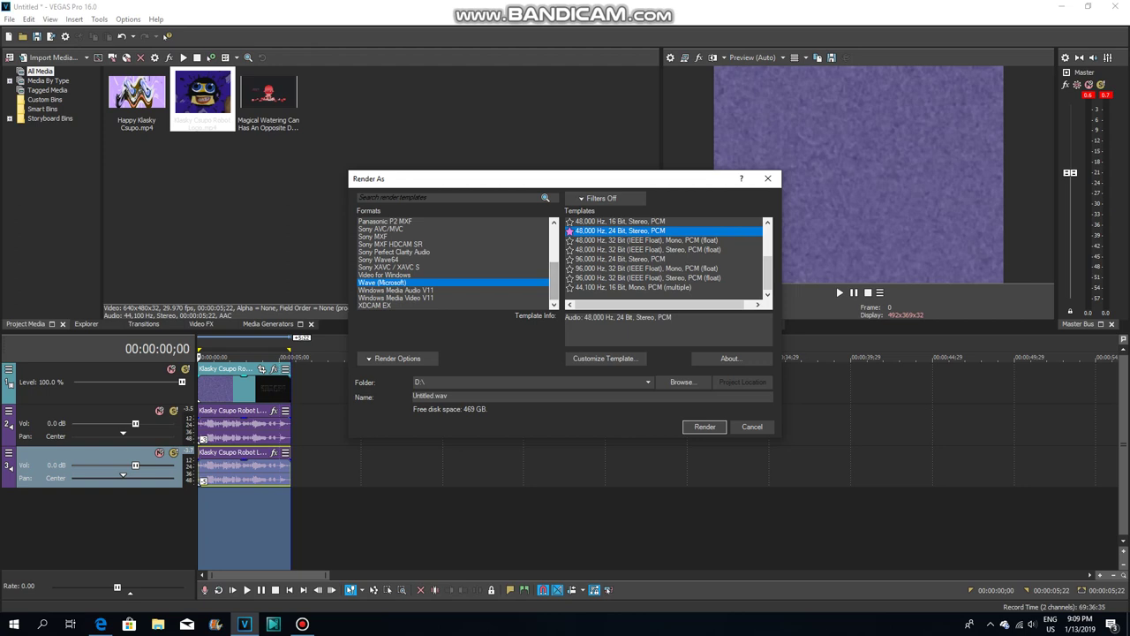
Step: Examine the templates of other render formats, including Windows Media Audio, Sony MXF, Sony AVC/MVC, OggVorbis and Sony Wave64
click(424, 291)
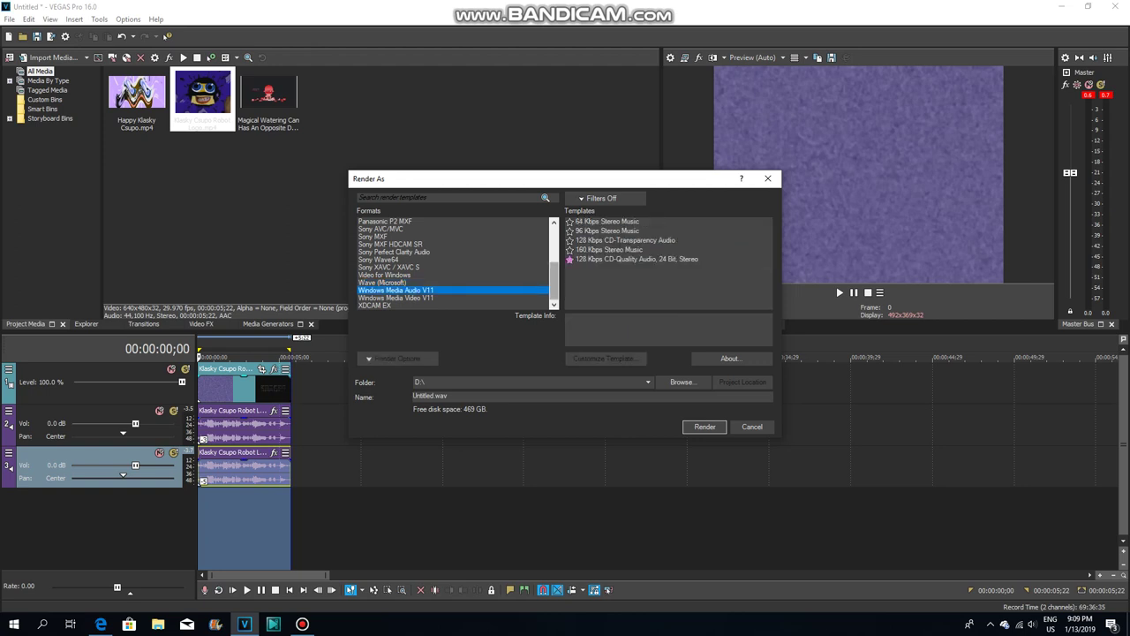
scroll(454, 263, up, 4)
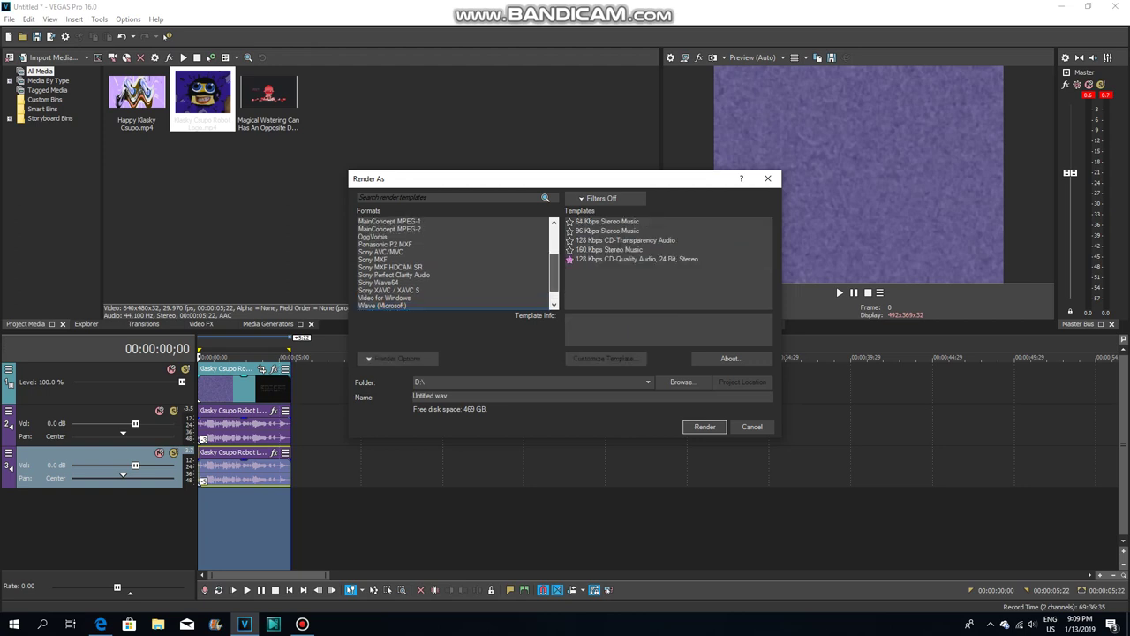
click(414, 282)
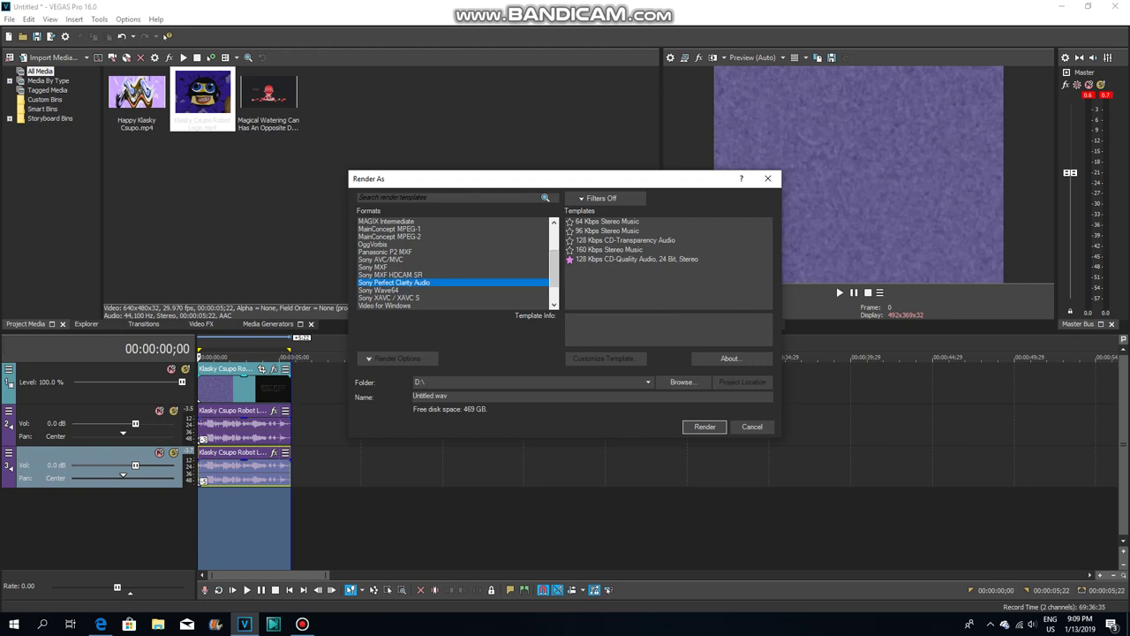
click(393, 274)
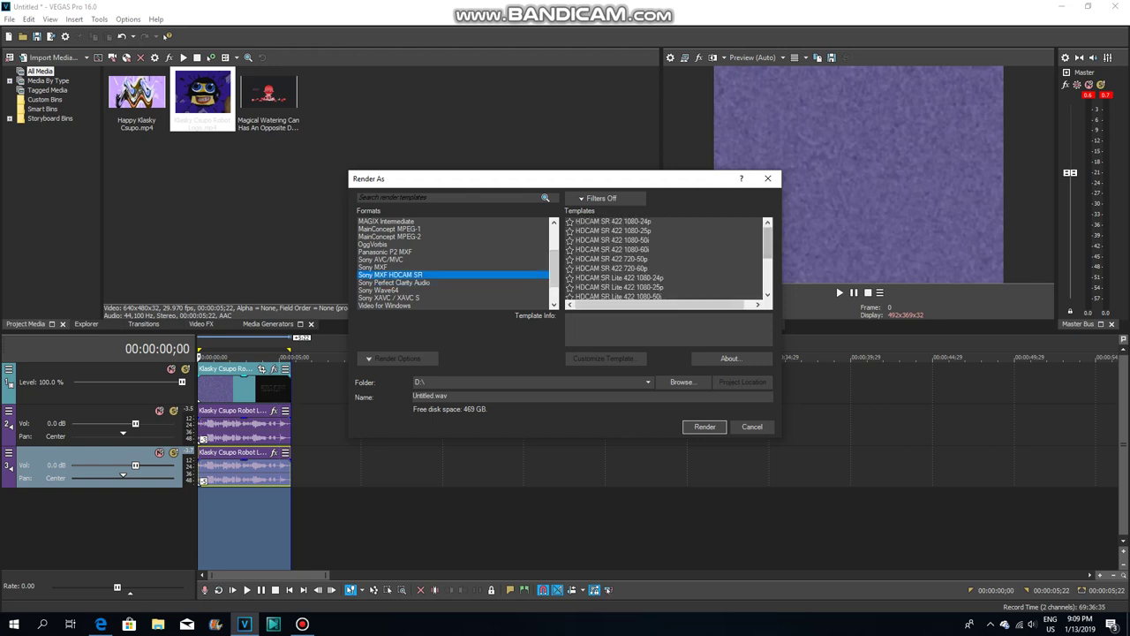
drag(768, 243, 768, 274)
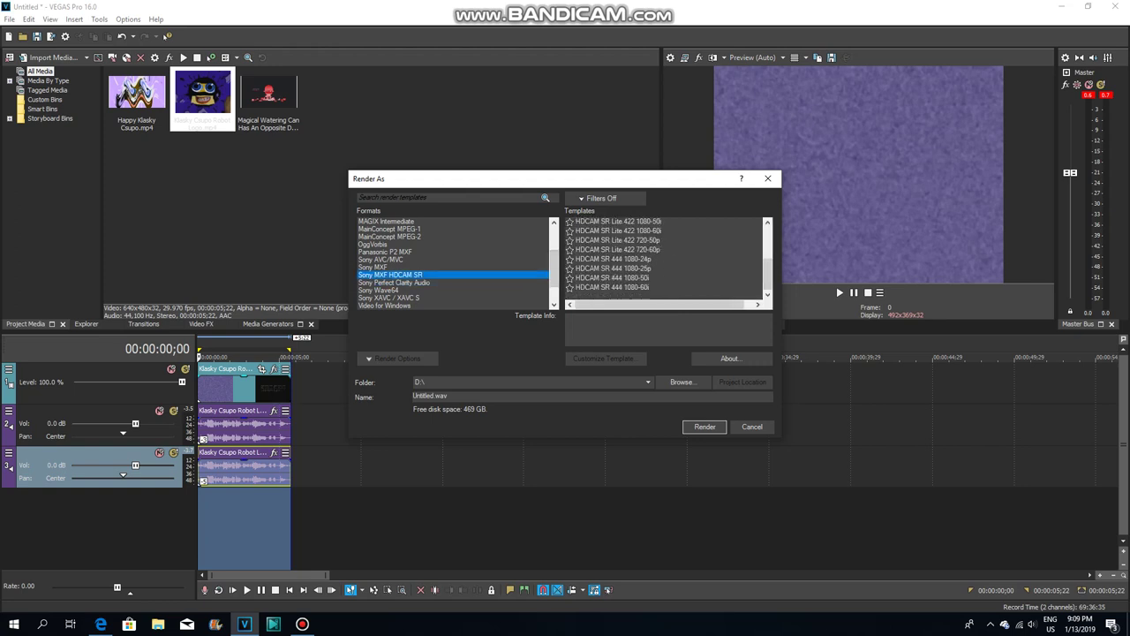
click(385, 266)
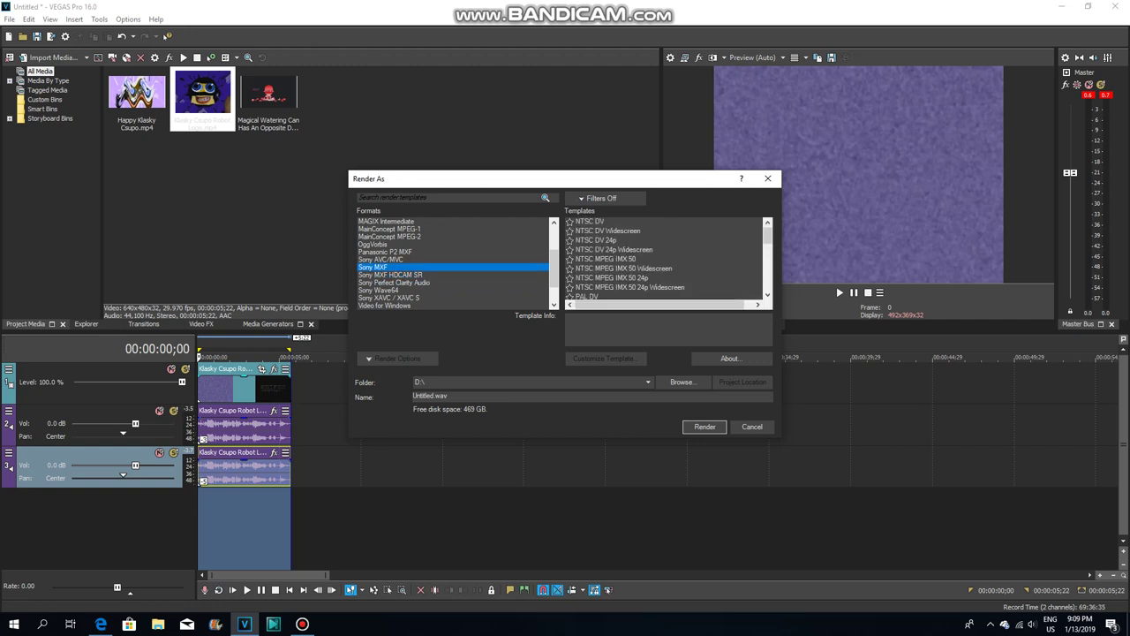
click(381, 260)
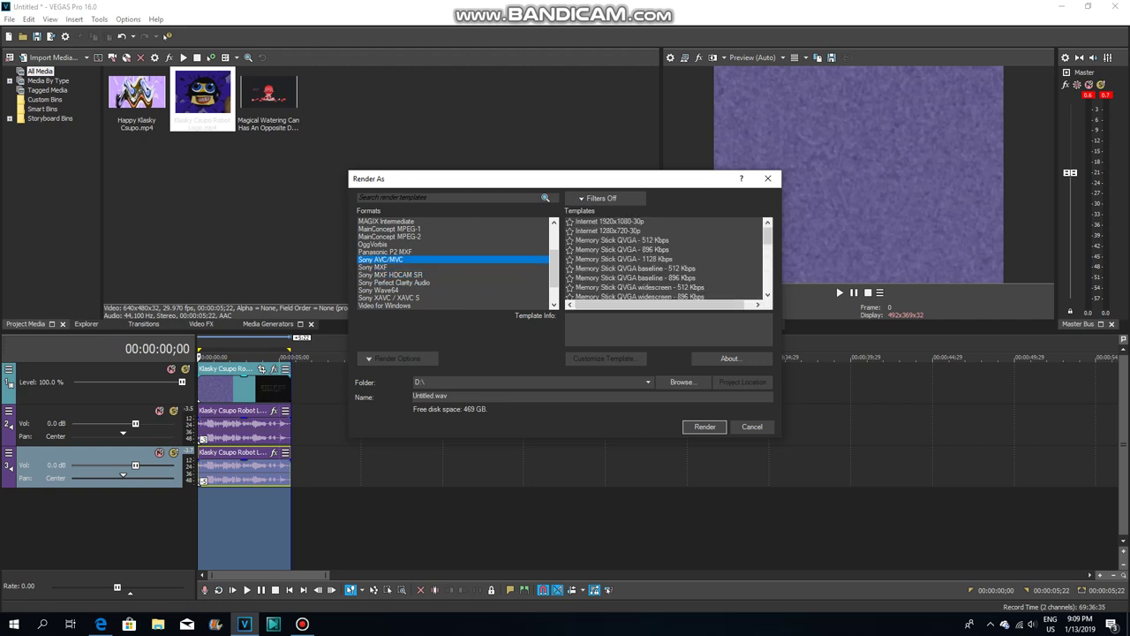
click(385, 252)
click(375, 244)
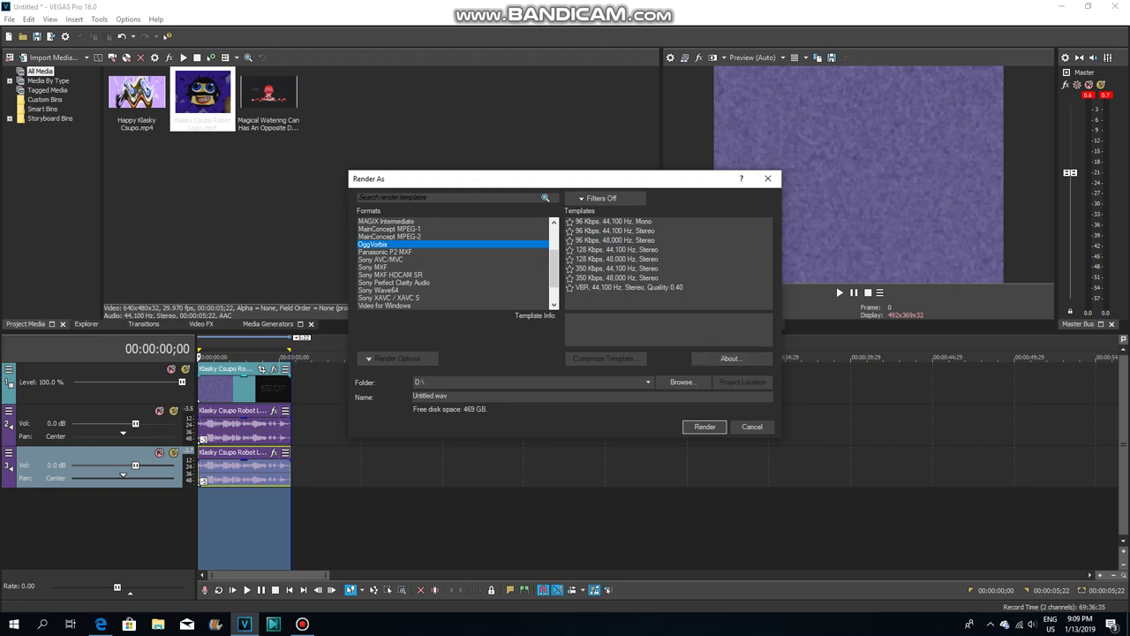
click(450, 198)
click(379, 290)
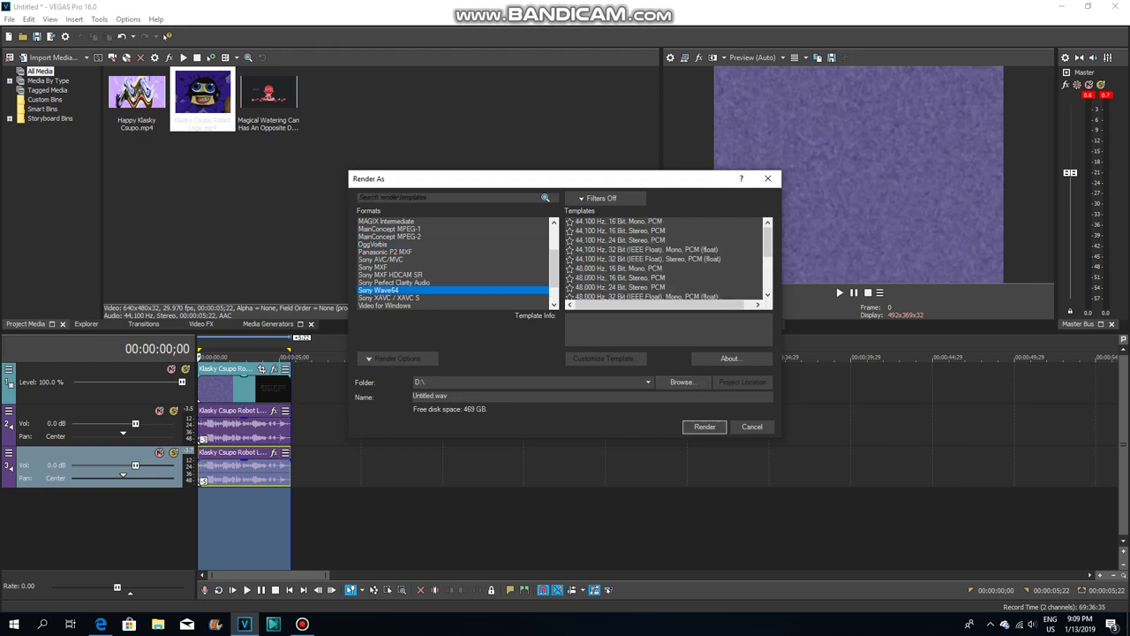
scroll(666, 258, down, 3)
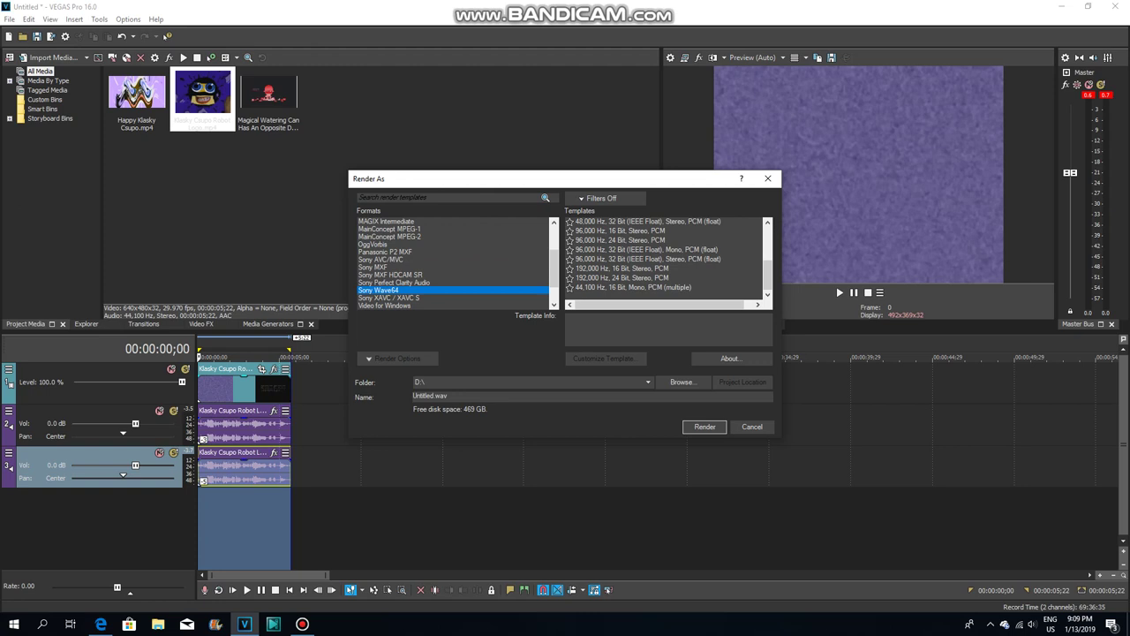
drag(554, 270, 554, 284)
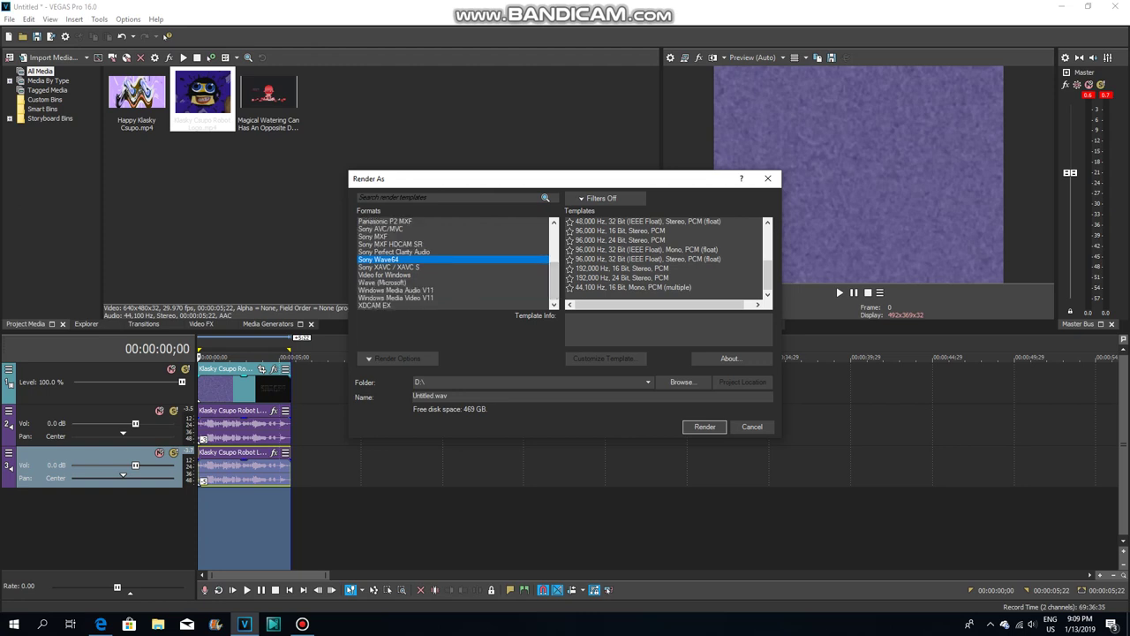
Step: Render the selection as "Blind Klasky Csupo" in Wave (Microsoft) format with the 48,000 Hz, 24 Bit, Stereo, PCM template
click(397, 290)
click(383, 282)
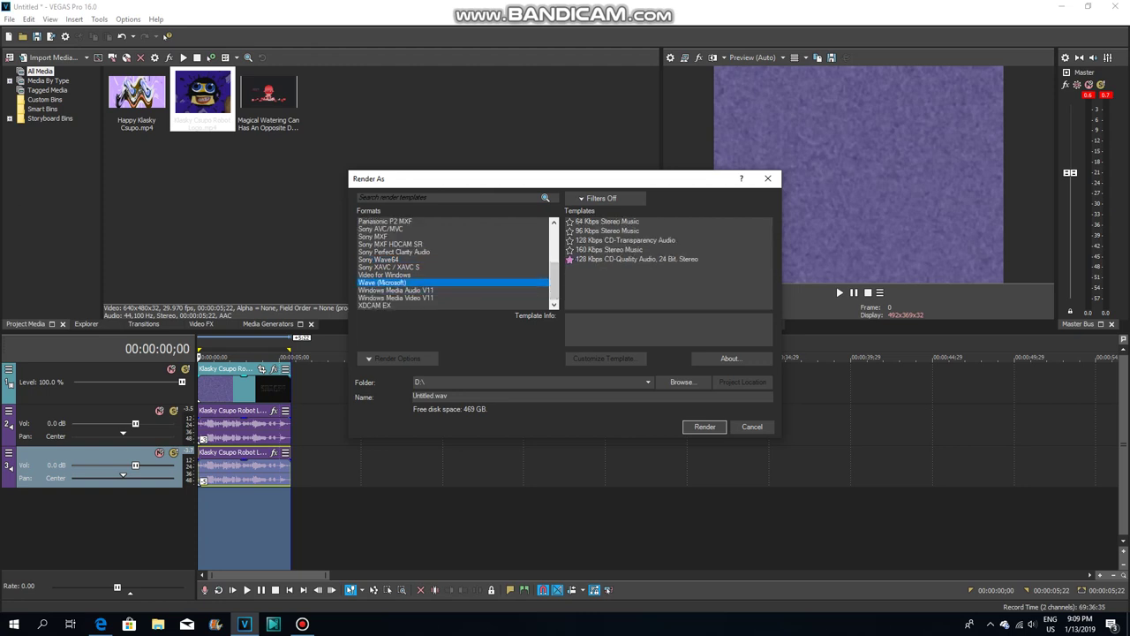
click(620, 296)
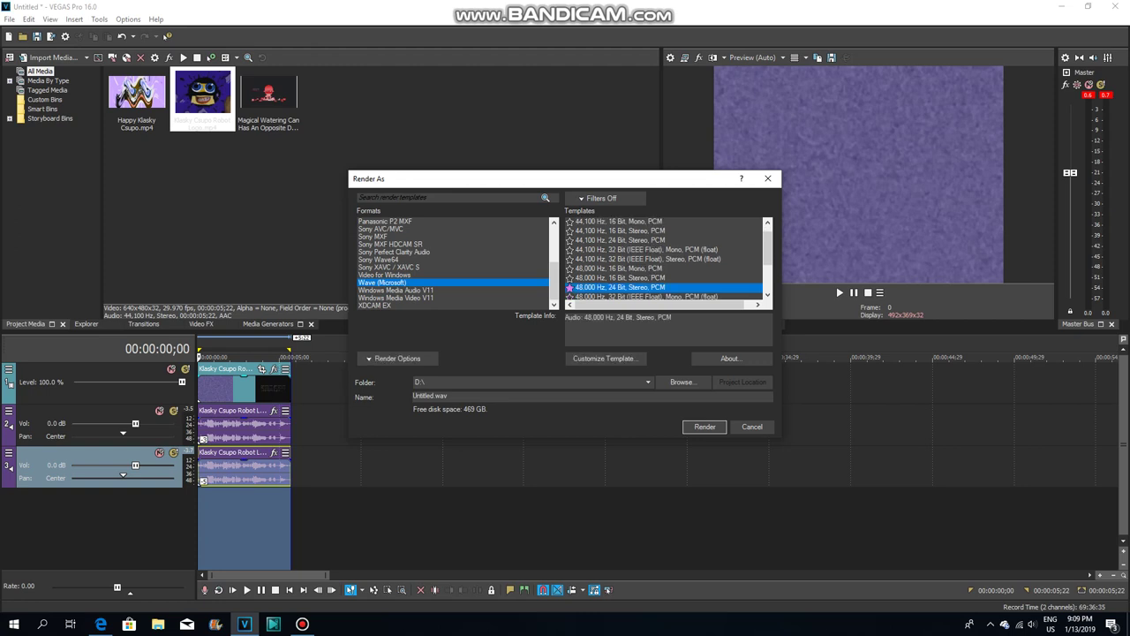
double_click(430, 396)
key(BackSpace)
click(705, 426)
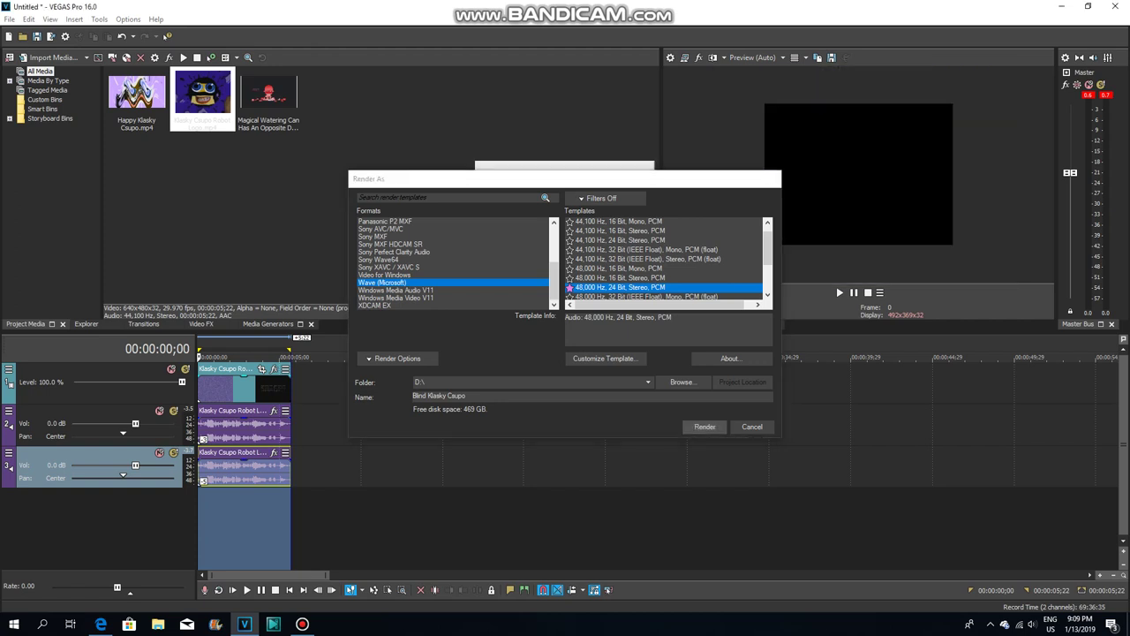
click(626, 237)
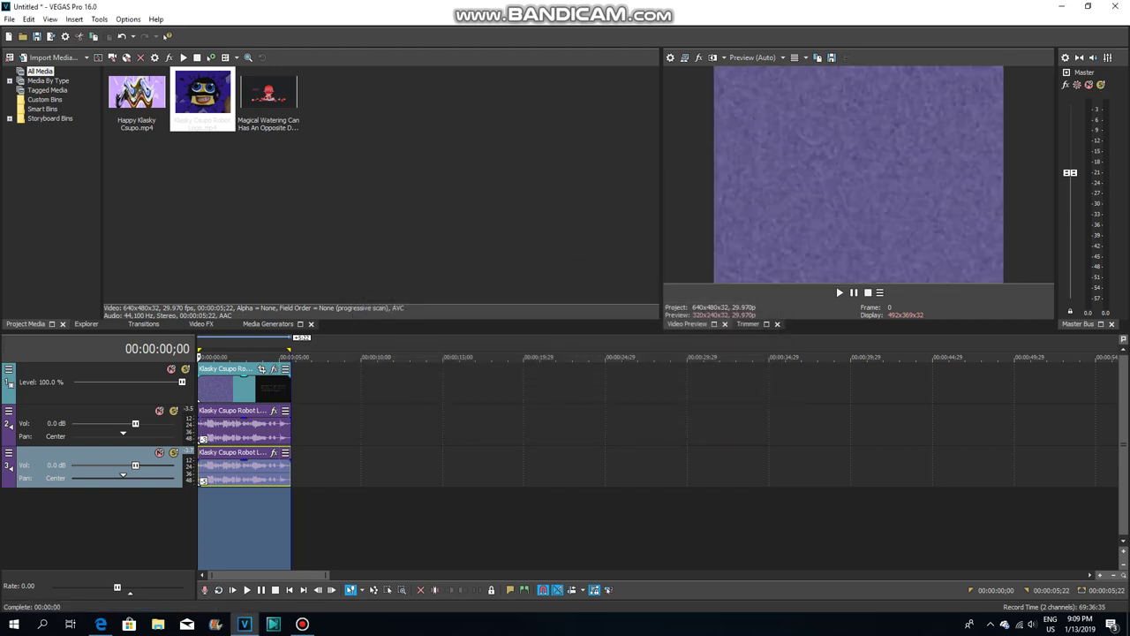
Step: Delete both pitch-shifted audio tracks, keeping only the video track
right_click(323, 466)
click(357, 363)
right_click(334, 423)
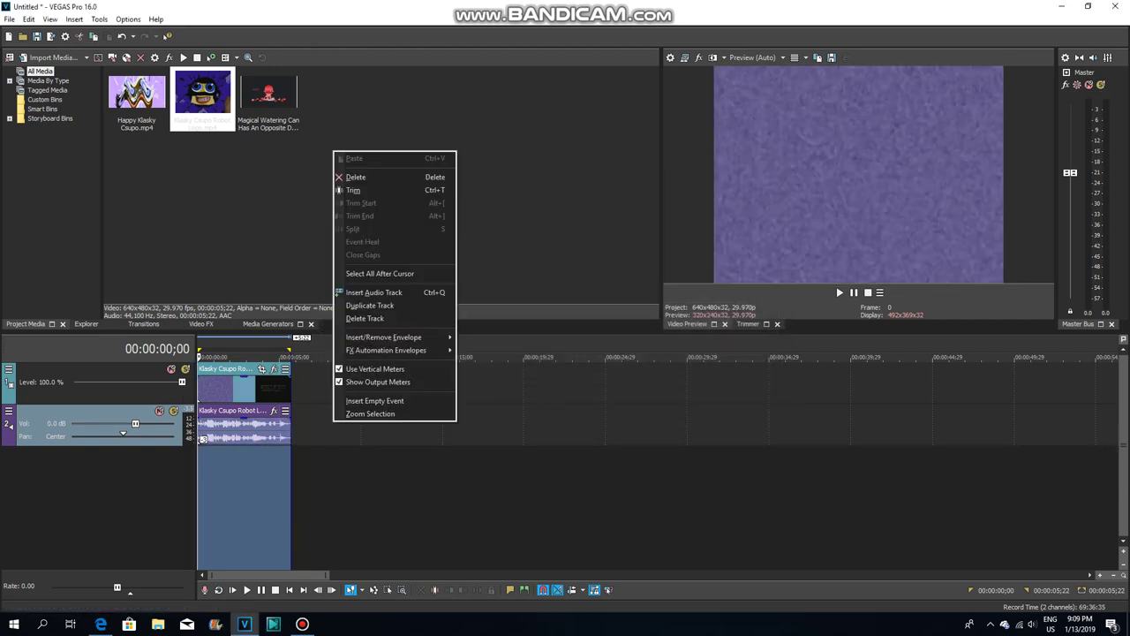
click(371, 318)
Step: Search New Volume (D:) for "blind" and open the Blind Klasky Csupo audio file in the project
click(22, 37)
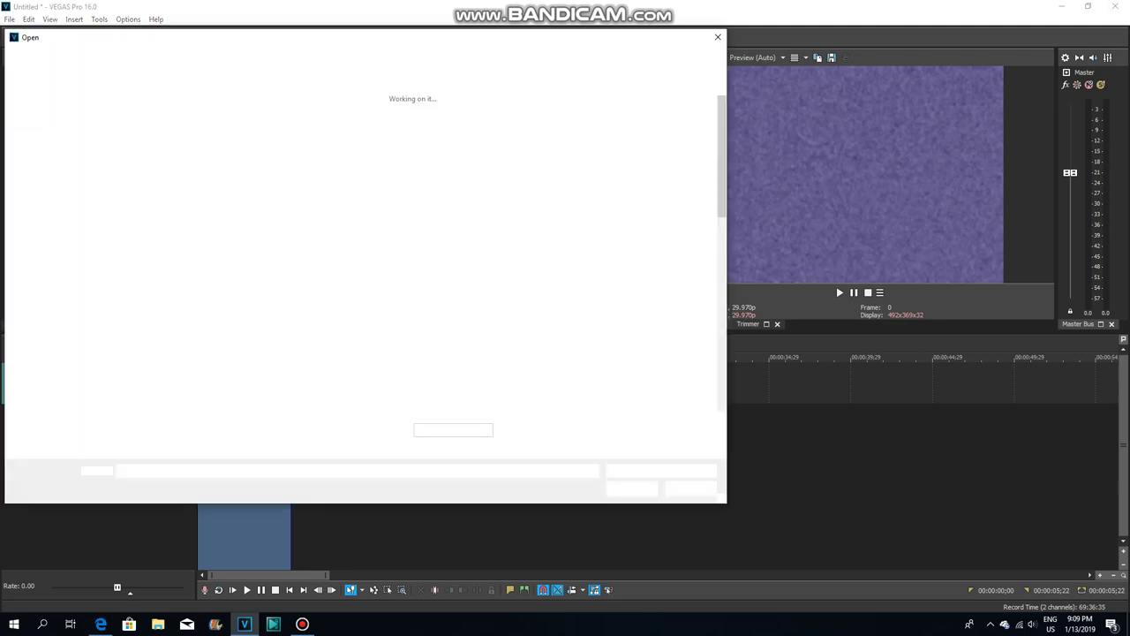
click(154, 55)
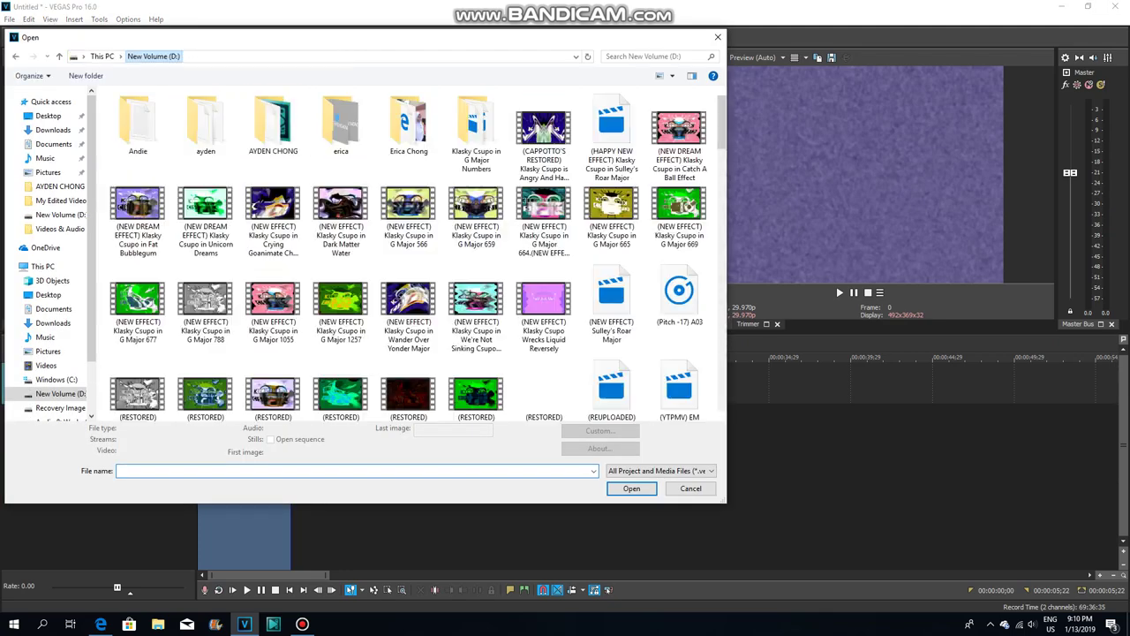
click(658, 57)
text(blind)
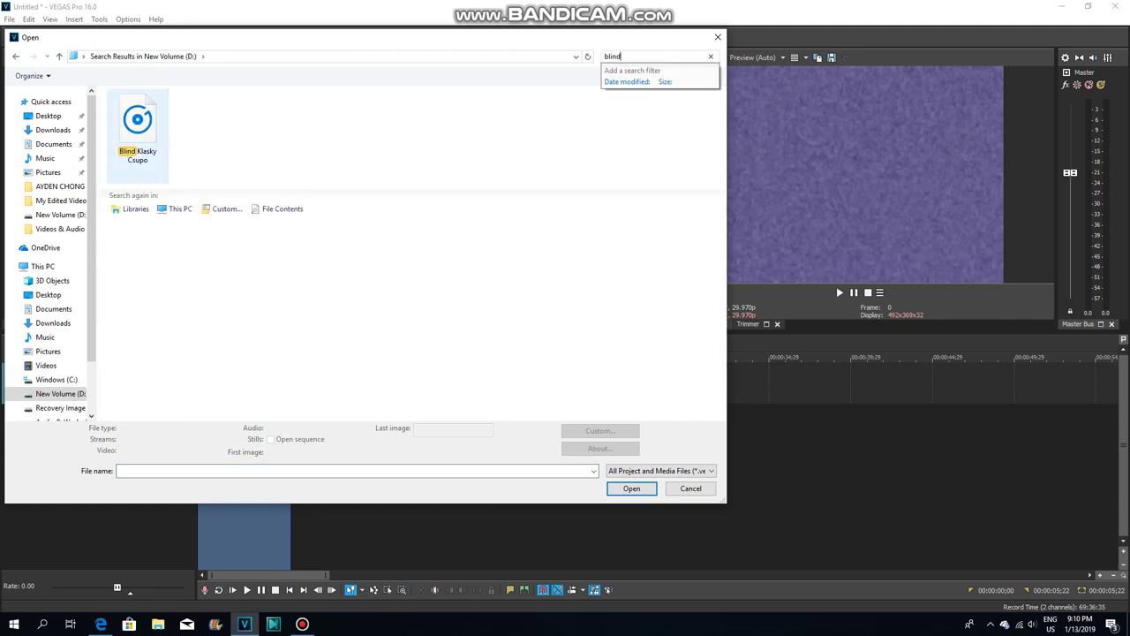
click(138, 132)
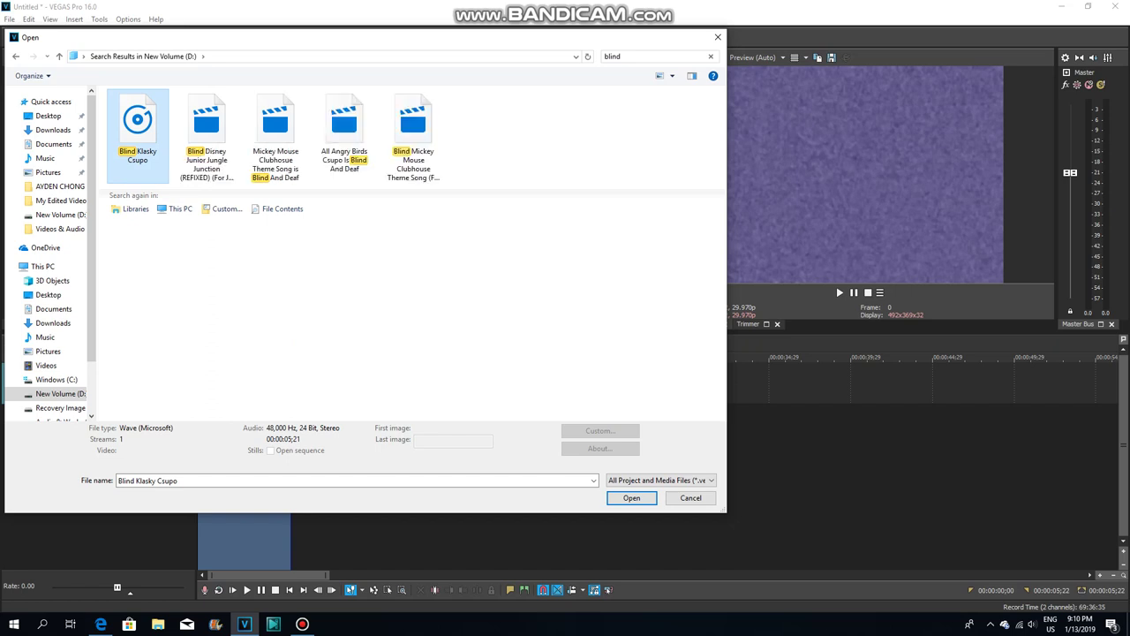
key(Return)
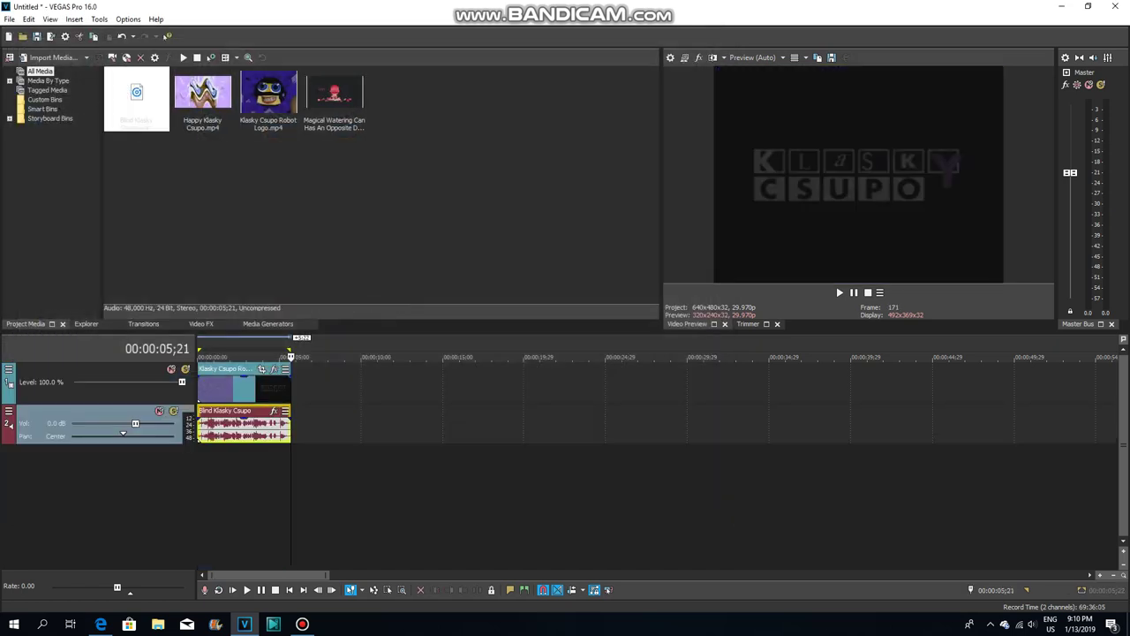
Step: Check the audio event properties of the imported Blind Klasky Csupo clip
click(216, 389)
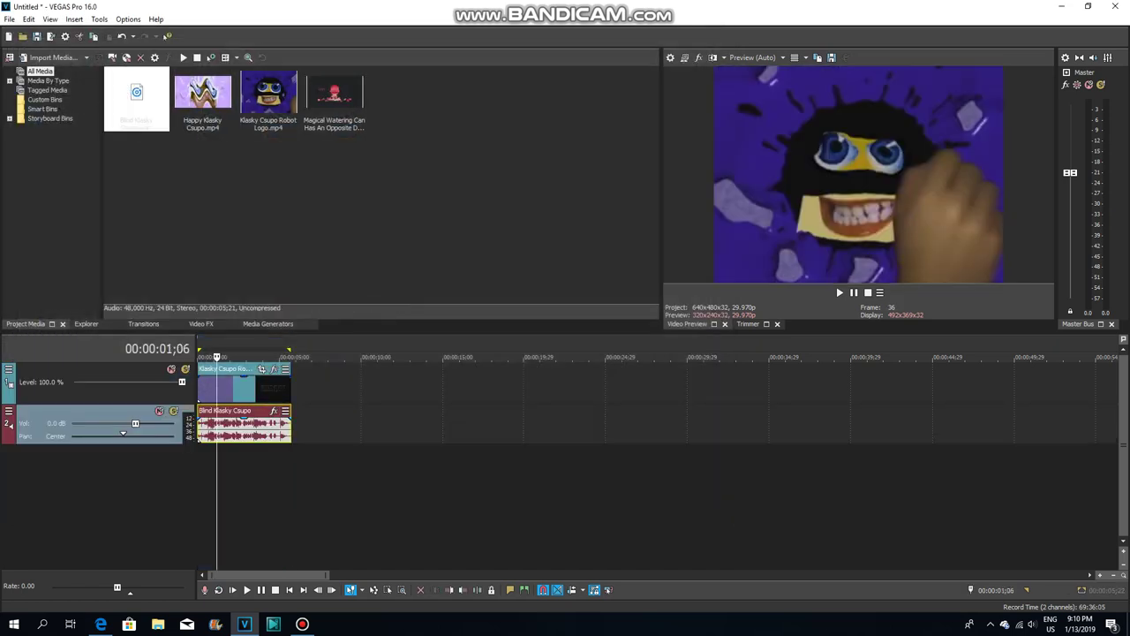
right_click(261, 424)
click(291, 604)
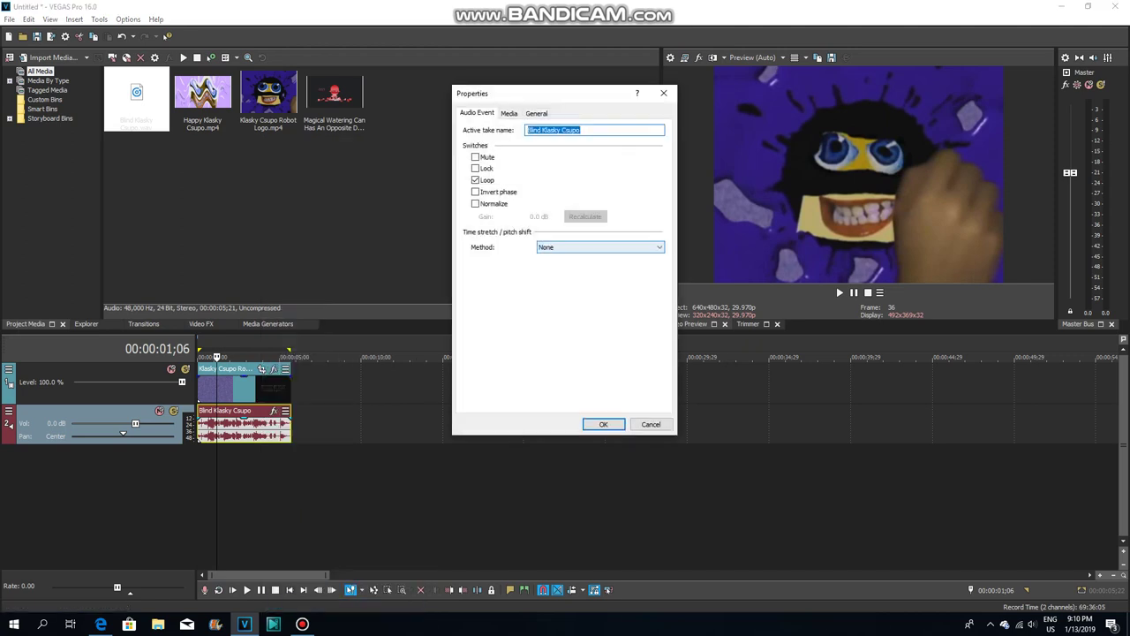
click(603, 424)
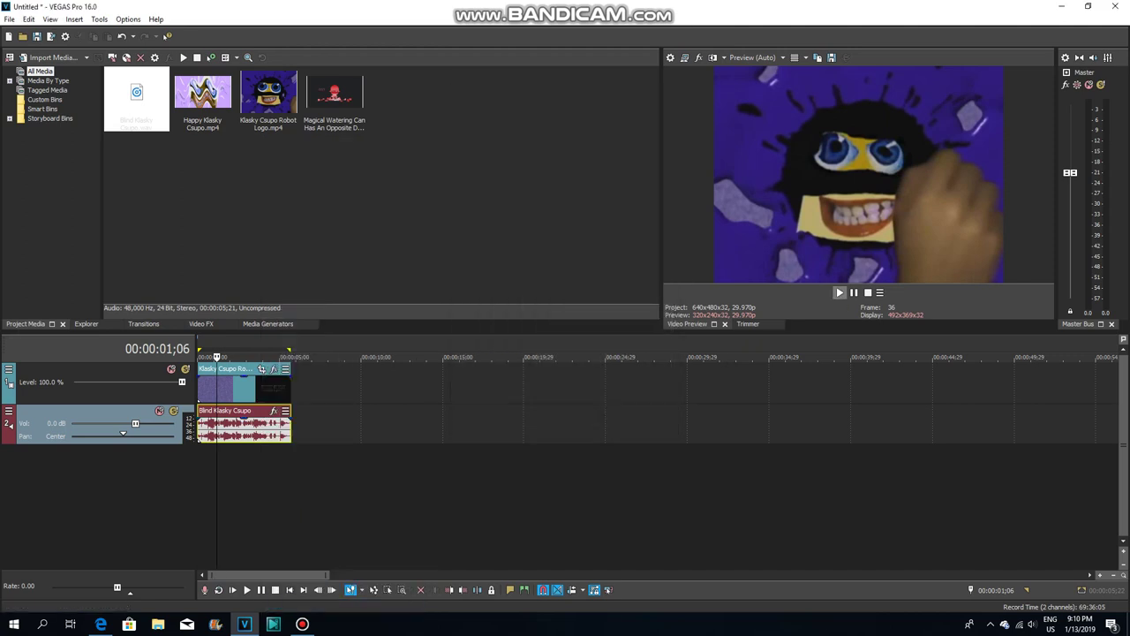
Step: Set the Blind Klasky Csupo audio event to the Classic method with A17. Drums, unpitched (minimum echo) and a pitch change of -3
key(space)
right_click(238, 424)
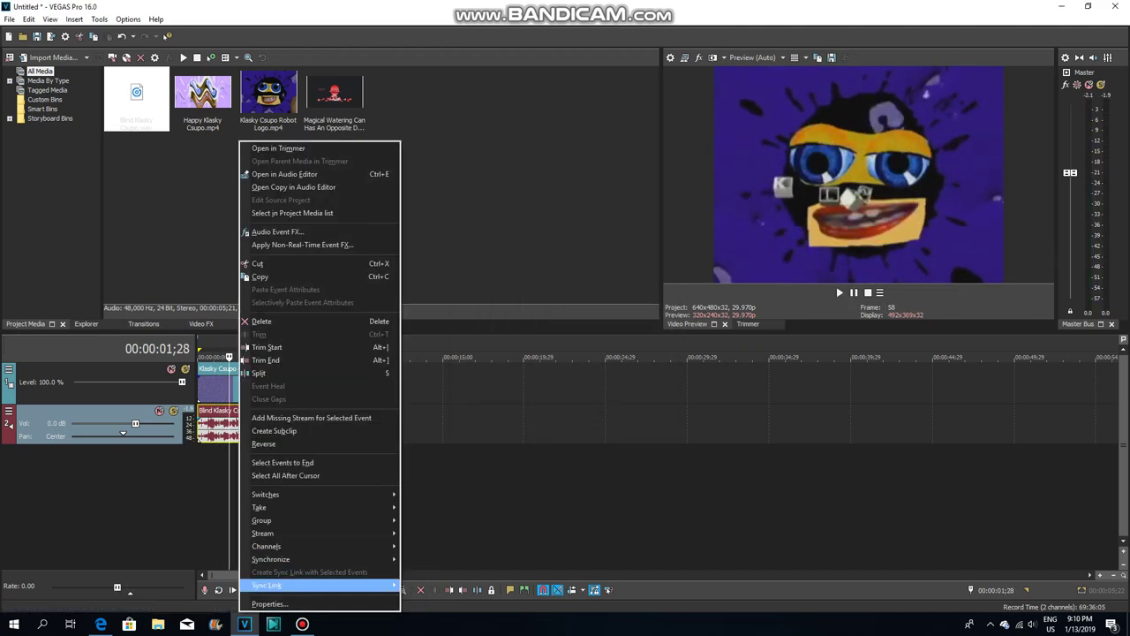
click(292, 604)
click(601, 247)
click(583, 272)
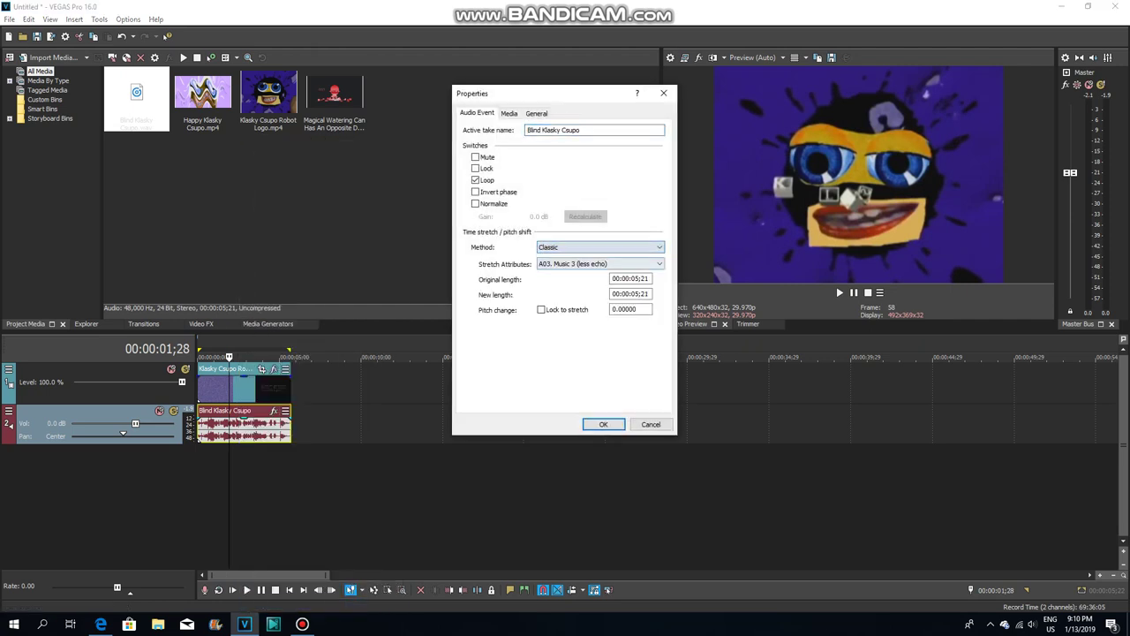
click(601, 264)
click(600, 397)
drag(617, 309, 610, 309)
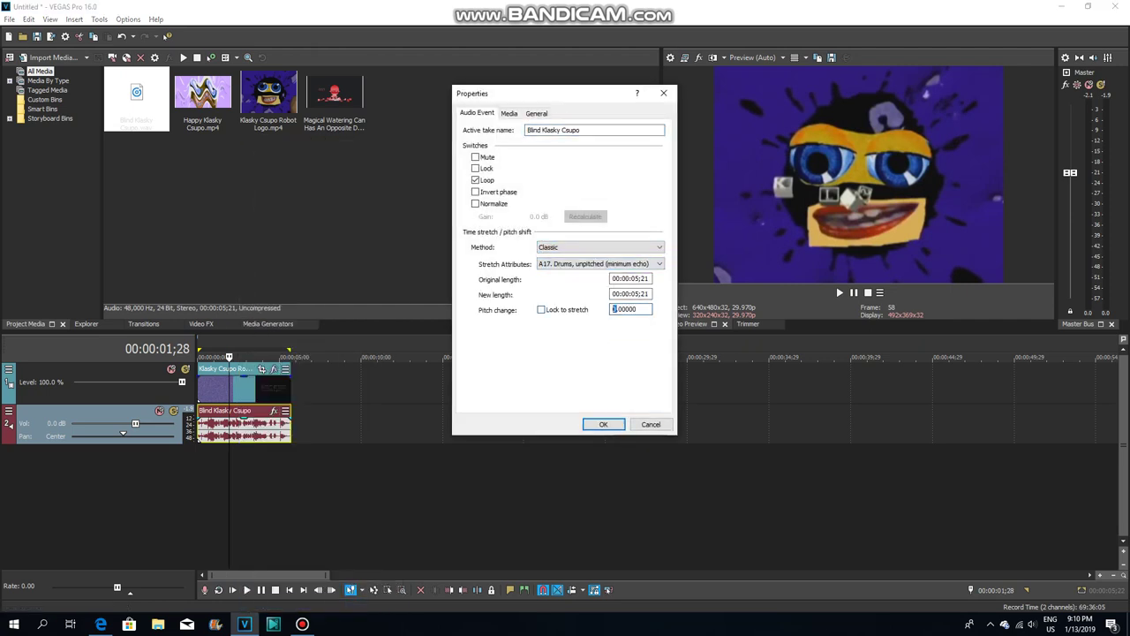
text(-)
text(-3)
click(618, 427)
Step: Duplicate the pitched audio track, change the pitch of the duplicate's event and play back the layered result
right_click(625, 426)
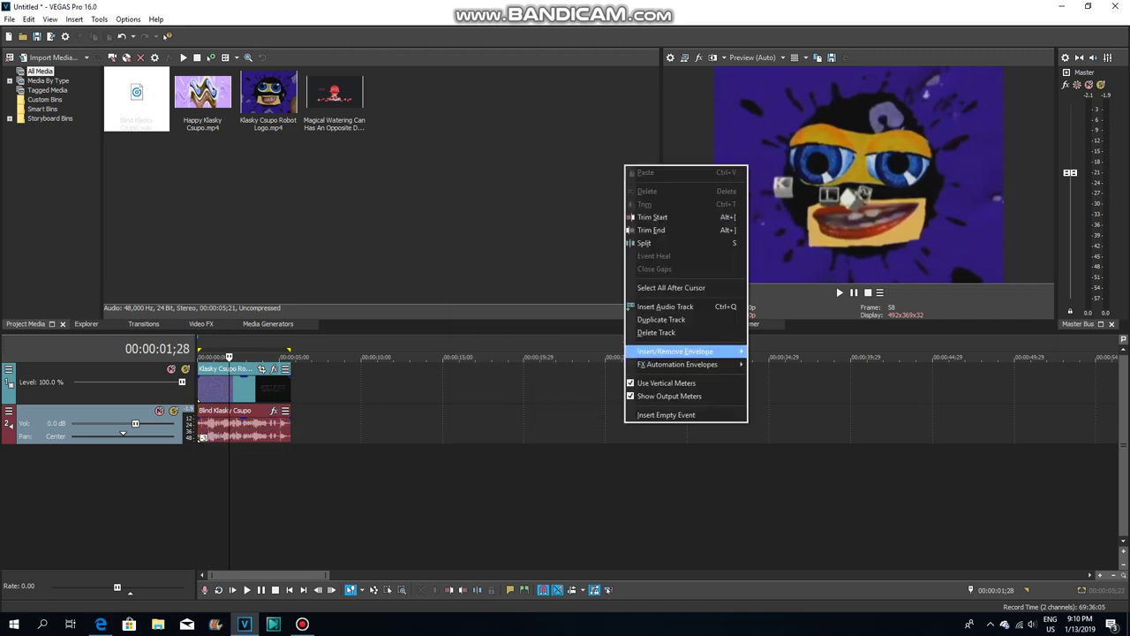
click(680, 320)
right_click(267, 475)
click(291, 472)
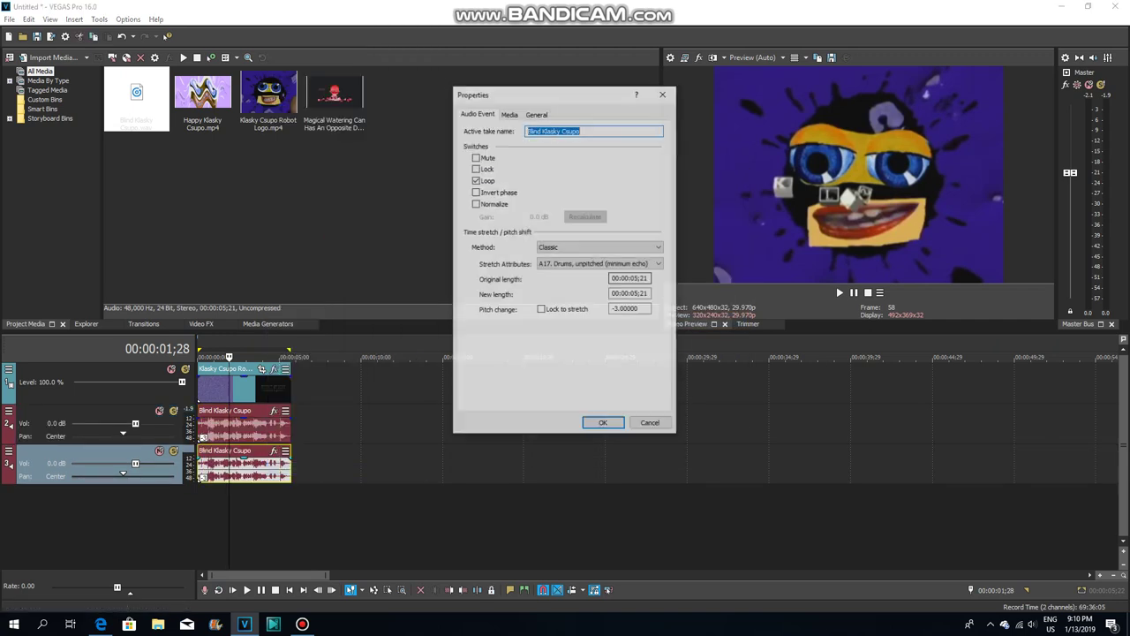
click(614, 308)
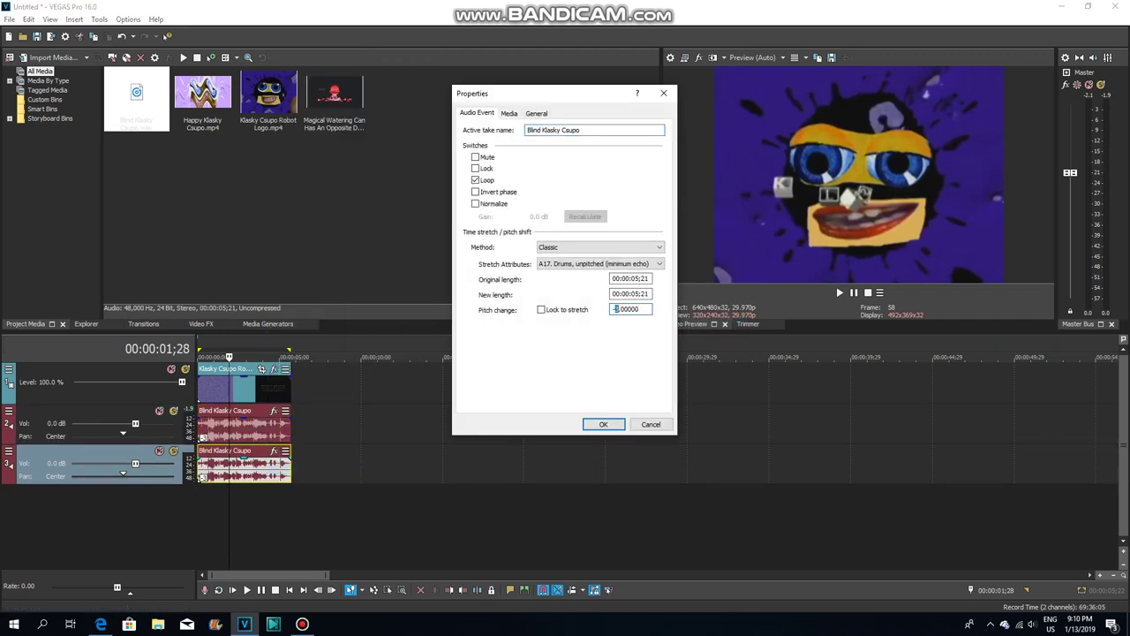
click(603, 424)
click(839, 292)
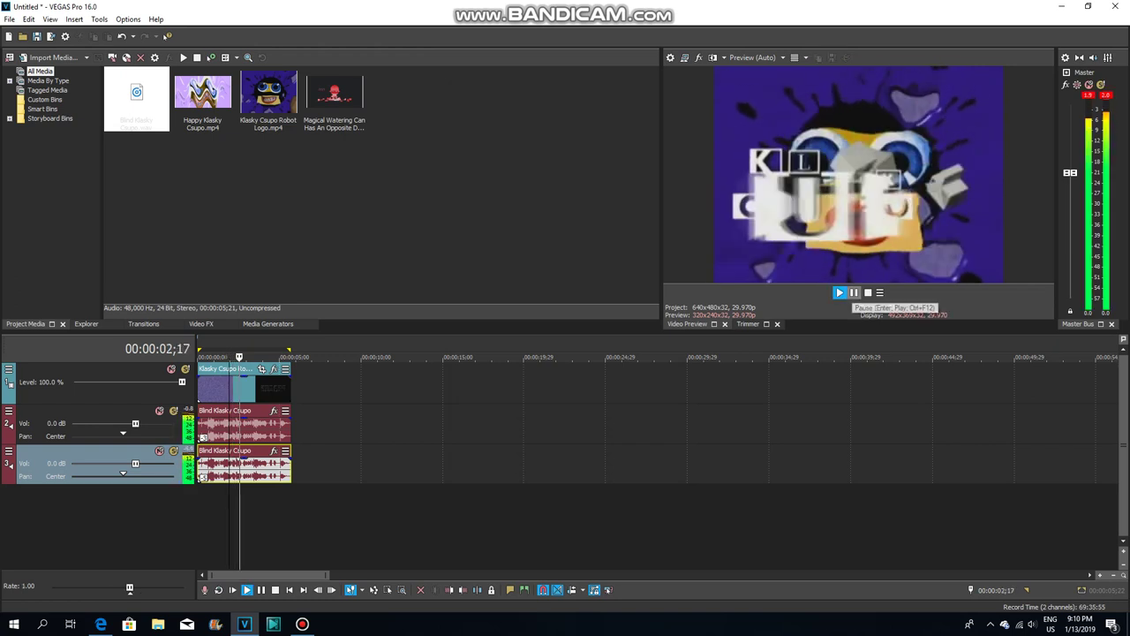
Step: Render the selection as "Blind Klasky Csupo Squared" in Wave (Microsoft) format with the 48,000 Hz, 24 Bit, Stereo, PCM template
click(9, 18)
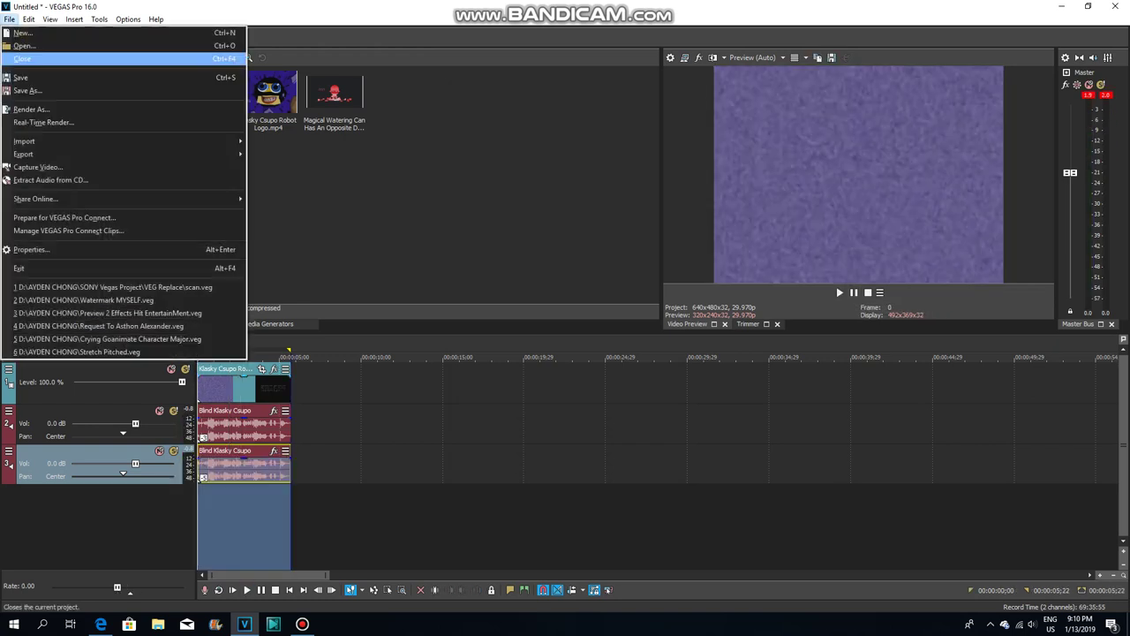
click(31, 109)
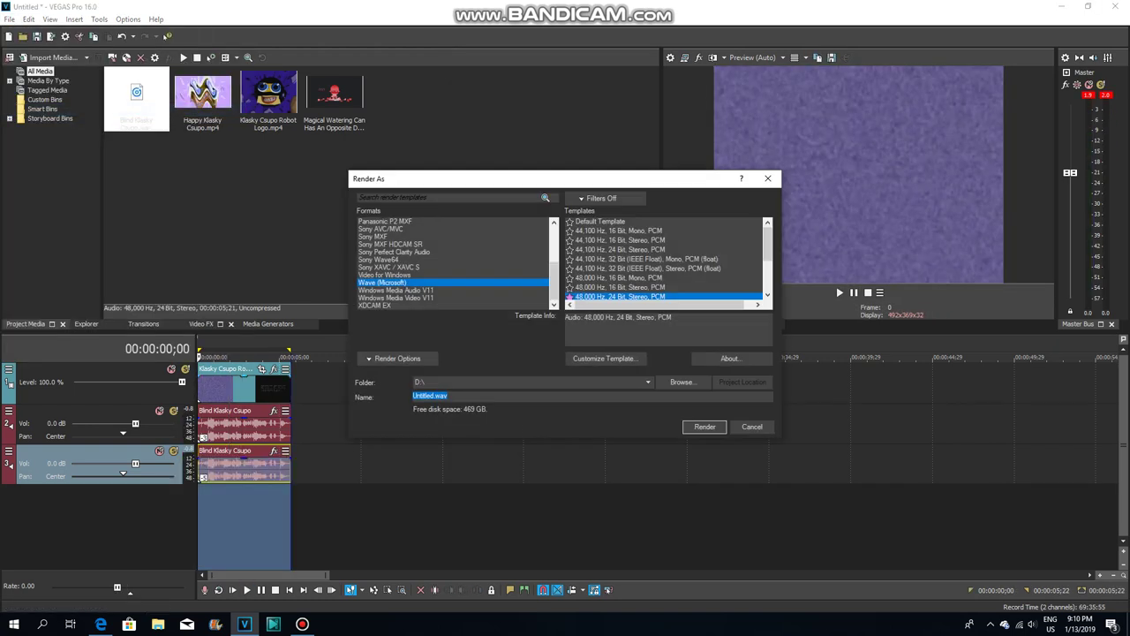
text(Blind Klasky Cupo Squared)
click(704, 426)
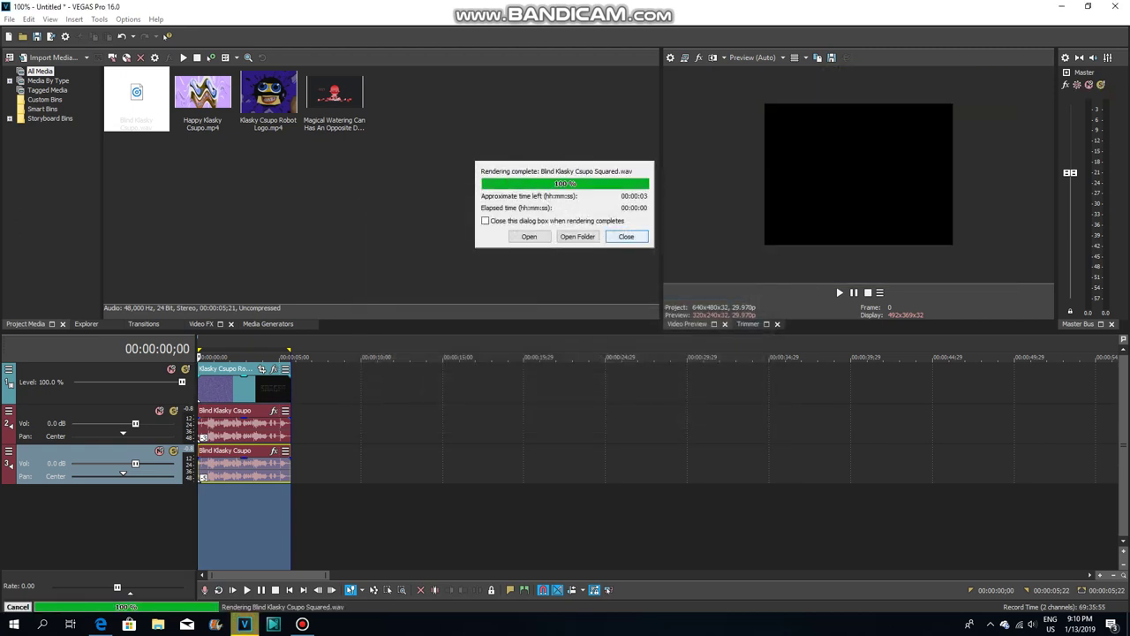
click(626, 237)
Step: Replace the Blind Klasky Csupo project media with Blind Klasky Csupo Squared, searching New Volume (D:) for "blind", and preview the audio
right_click(121, 115)
click(148, 336)
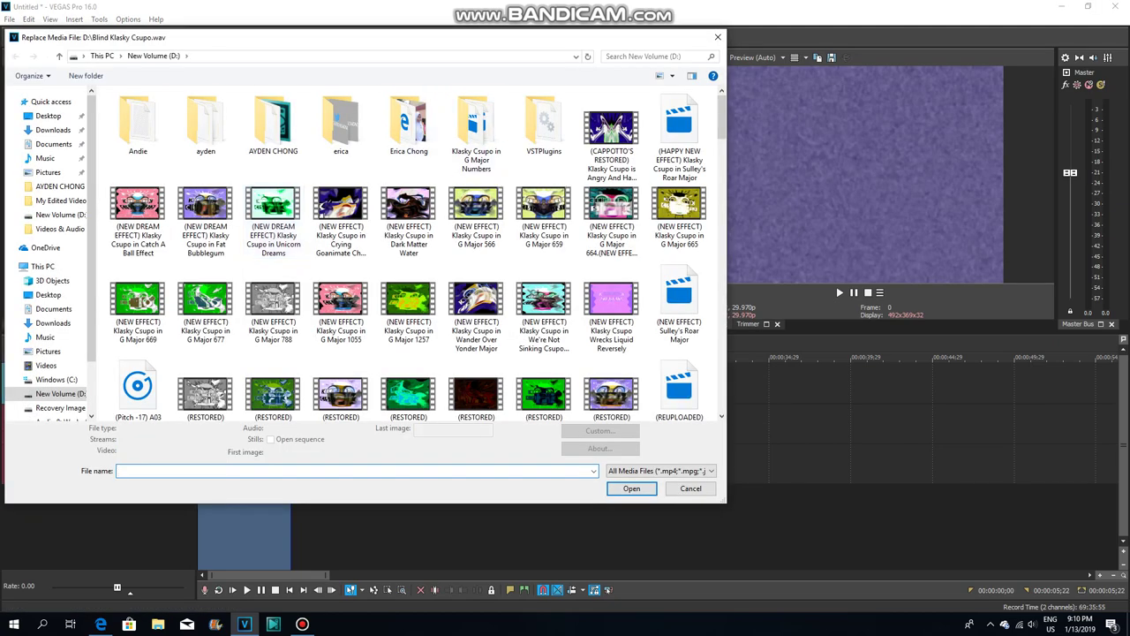
click(653, 56)
click(649, 70)
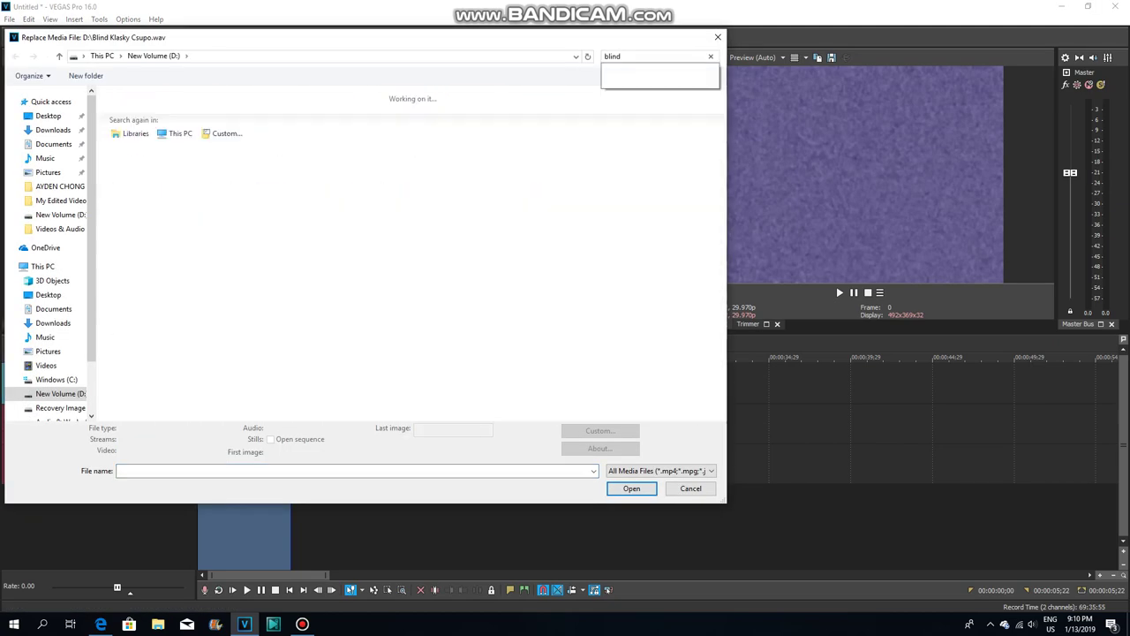
double_click(137, 129)
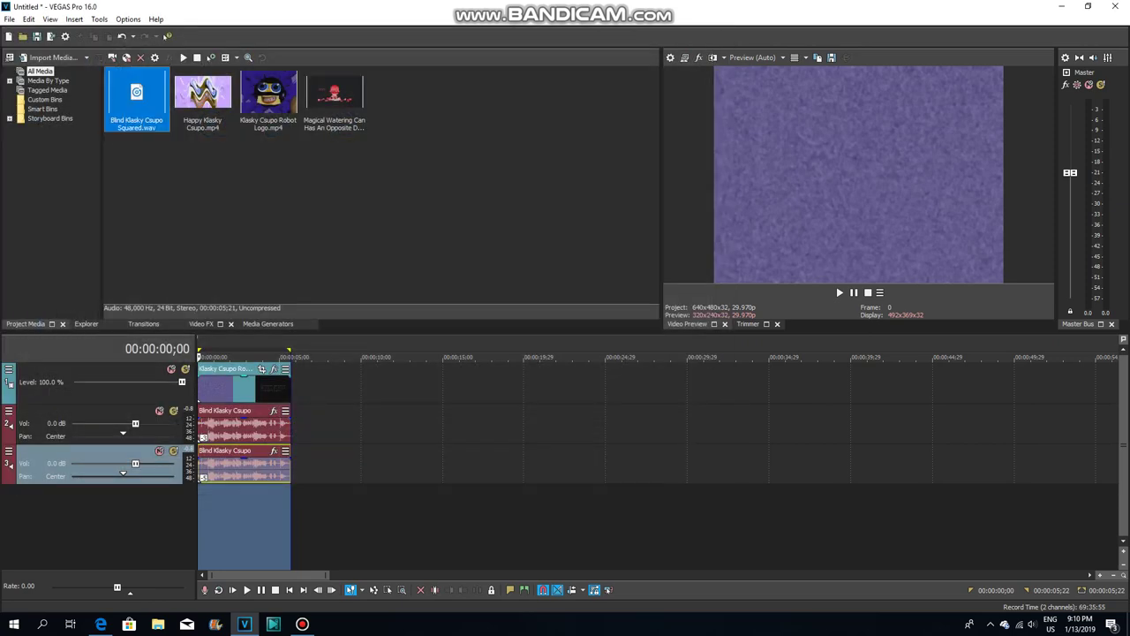
click(840, 292)
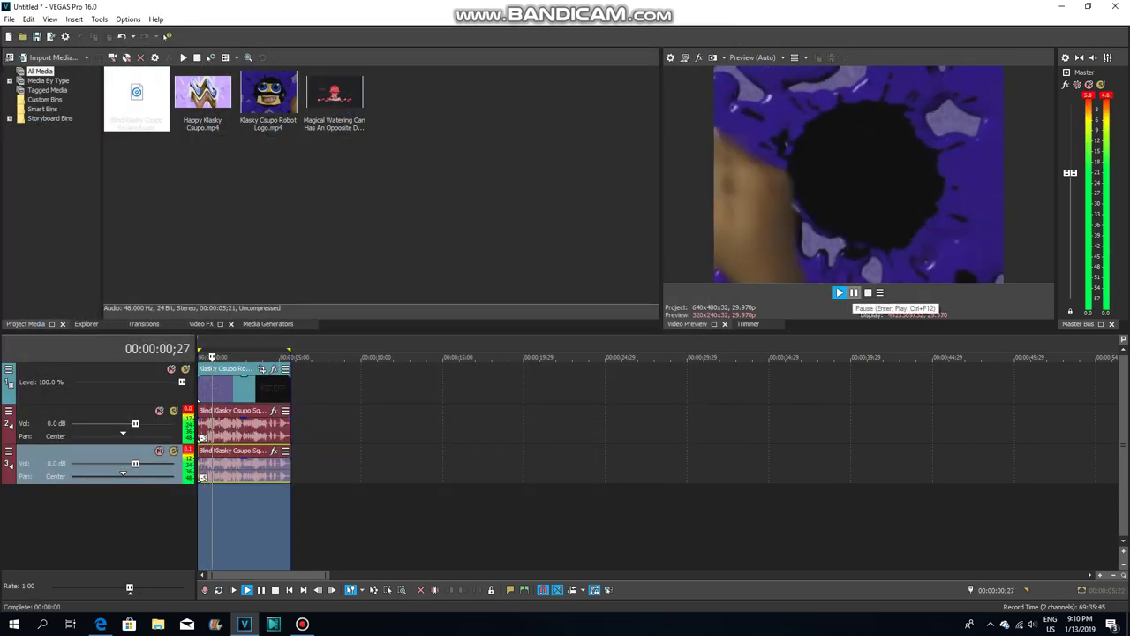
key(space)
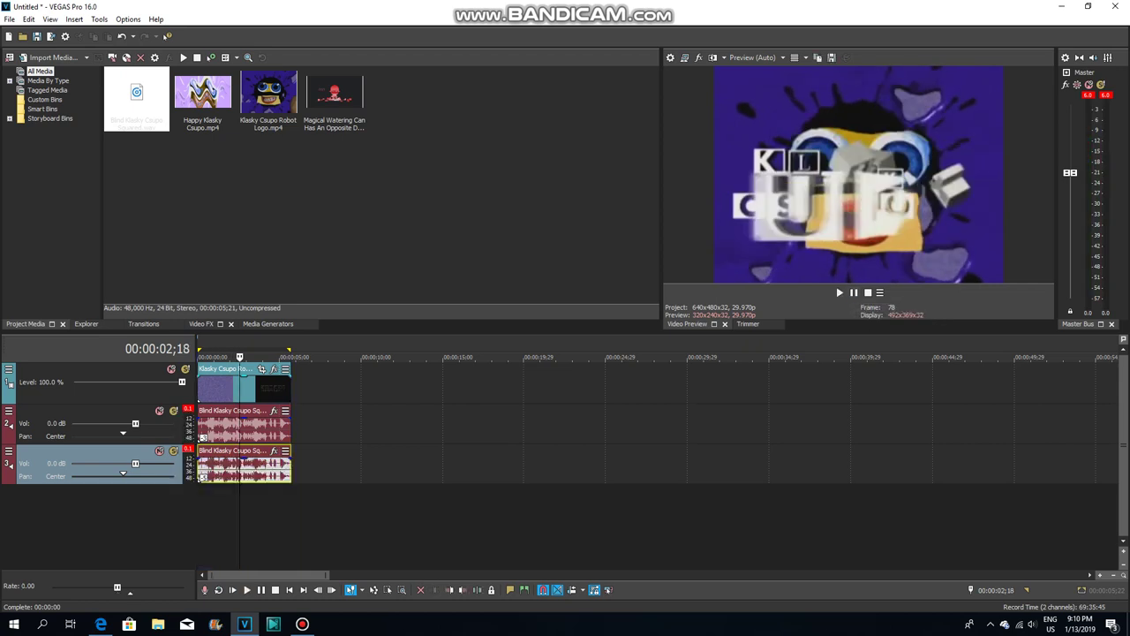
Step: Select the whole audio event's range and render it as "Blind Klasky Csupo Cubed" with the 48,000 Hz, 24 Bit, Stereo, PCM Wave template
double_click(209, 466)
click(9, 18)
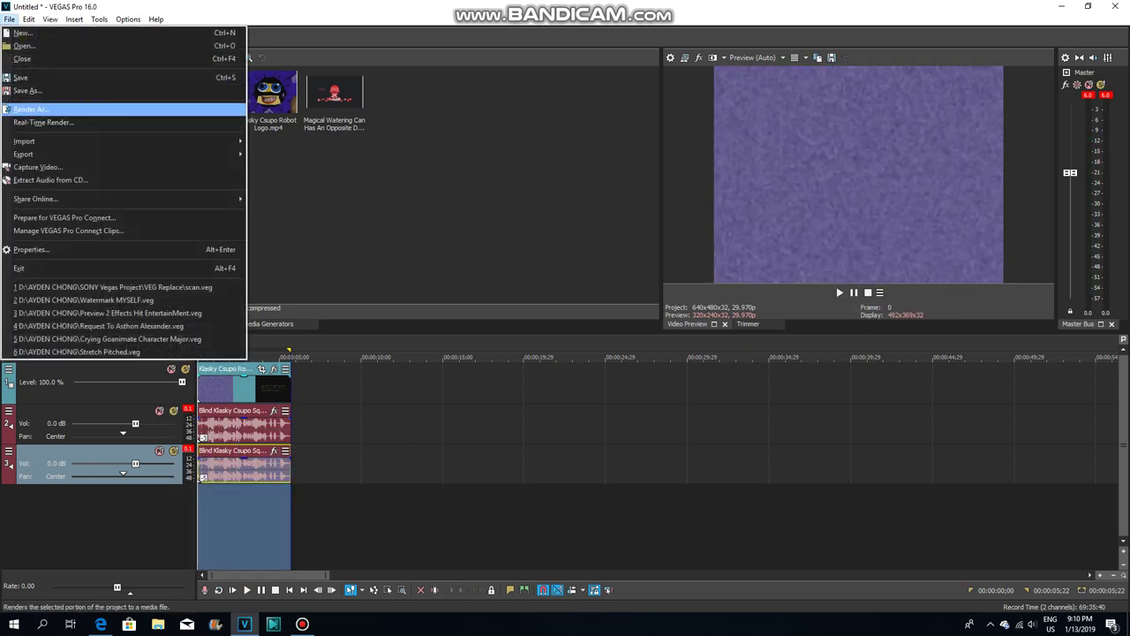
click(34, 109)
text(bl)
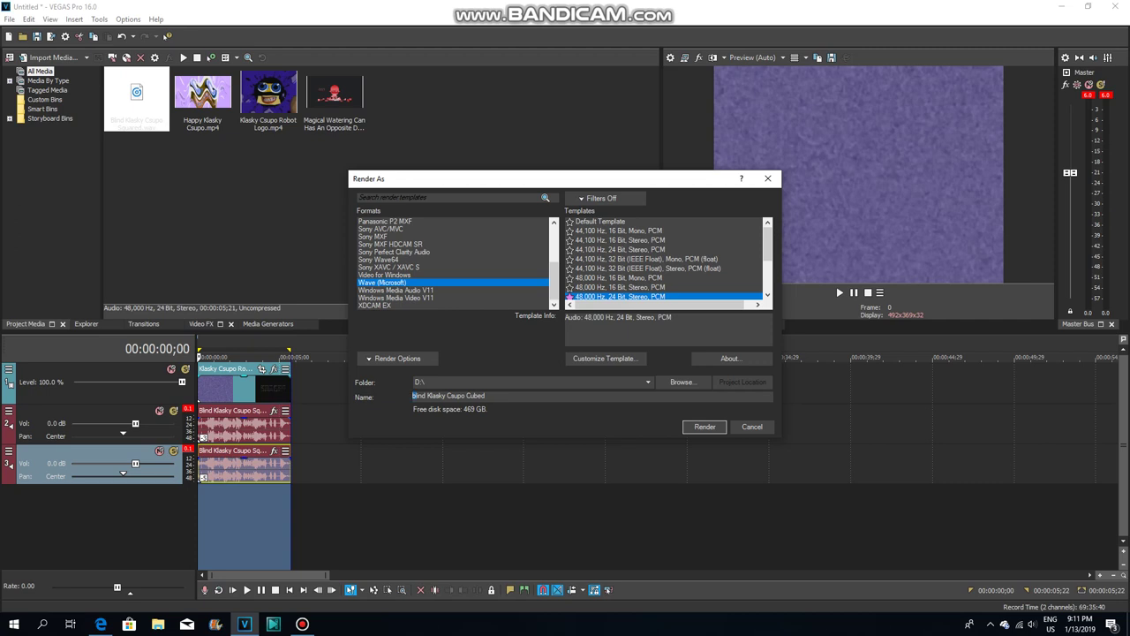
click(705, 426)
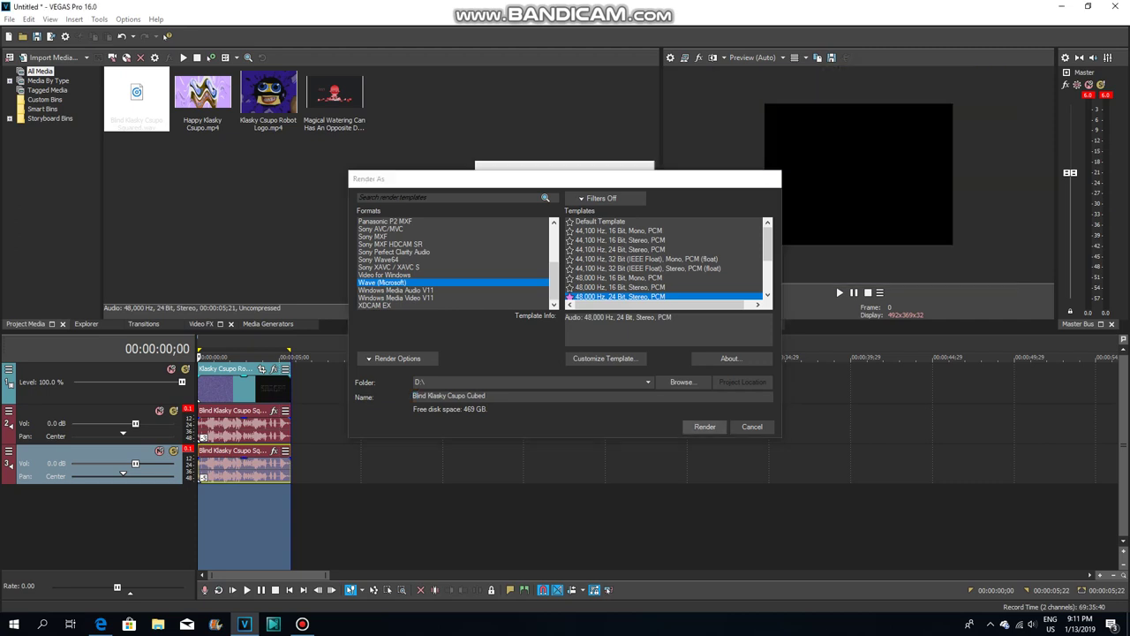
click(626, 236)
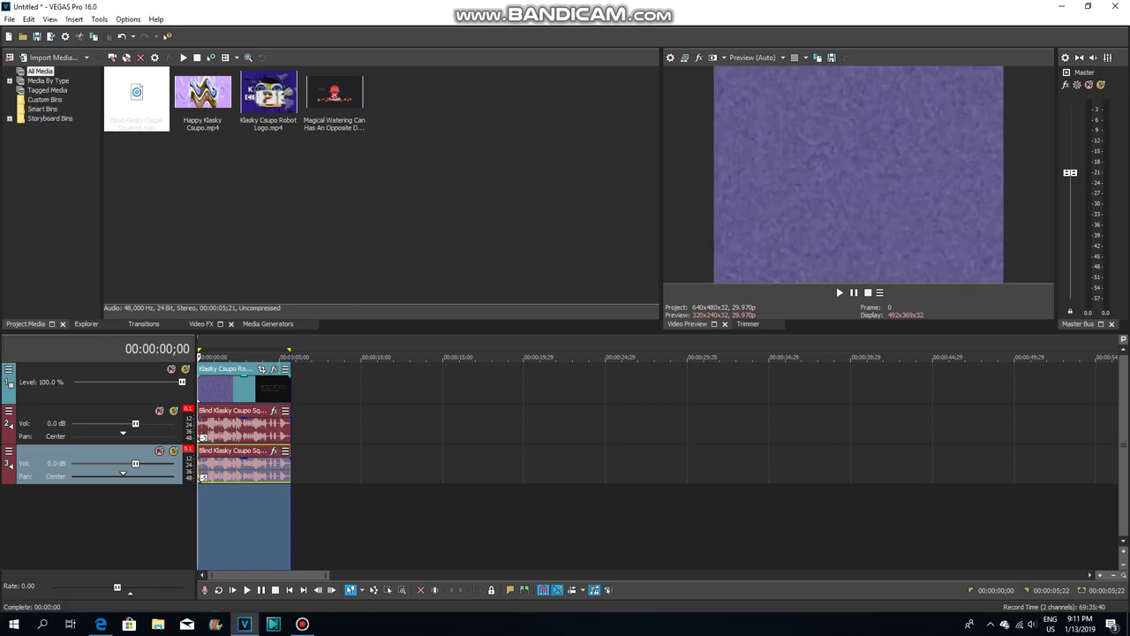
Step: Replace the Blind Klasky Csupo Squared project media with Blind Klasky Csupo Cubed, searching for "blind", and preview the audio
right_click(153, 107)
click(179, 324)
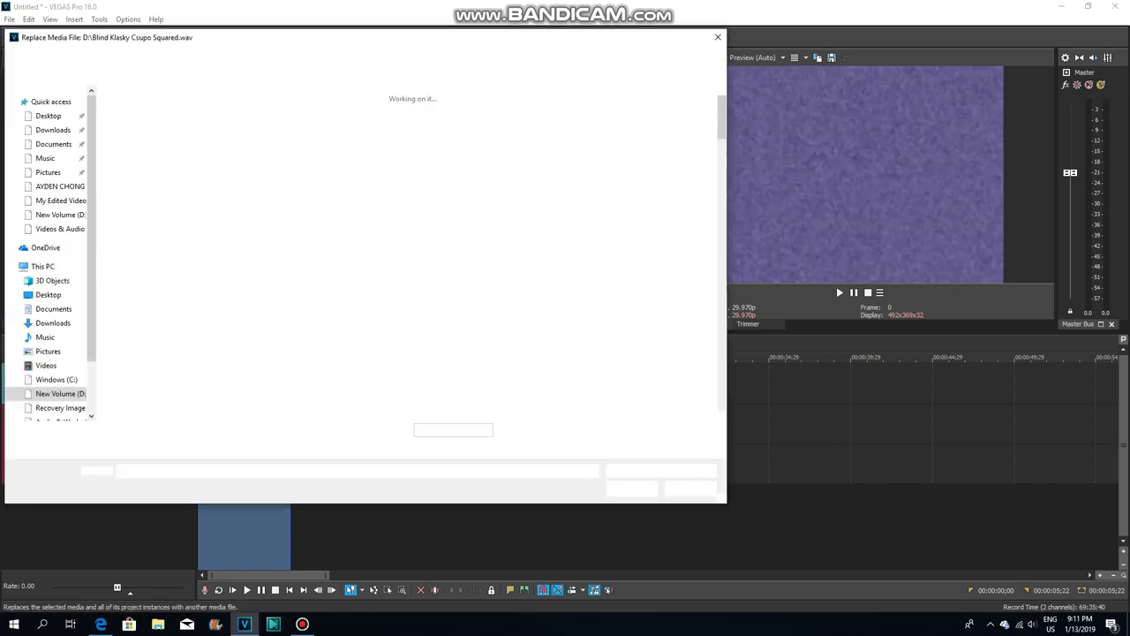
click(654, 56)
click(618, 70)
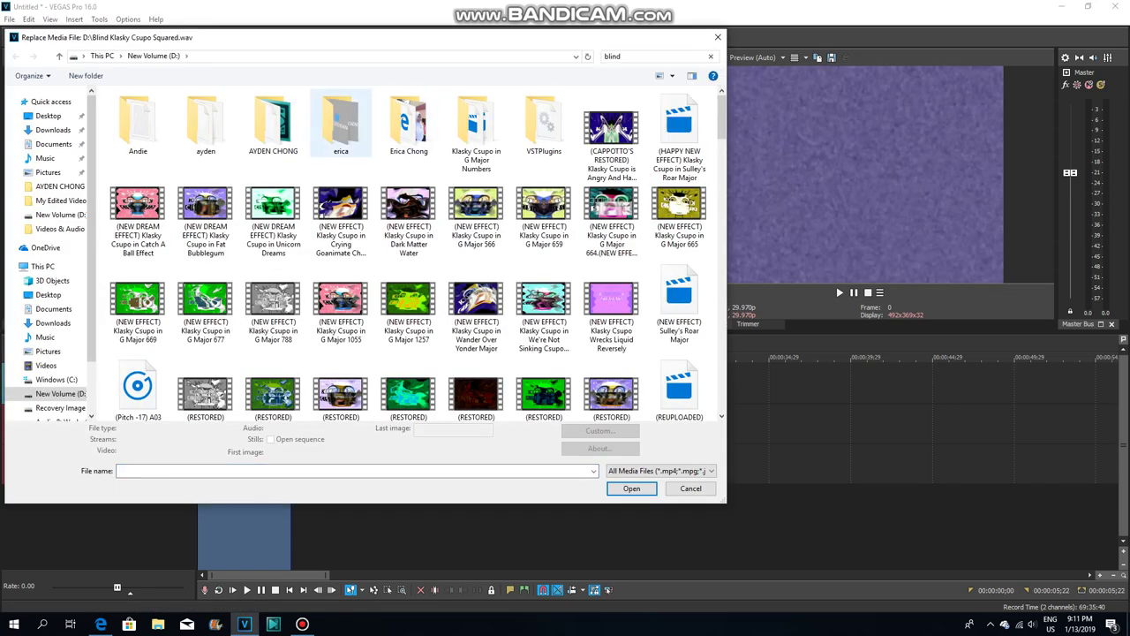
click(138, 133)
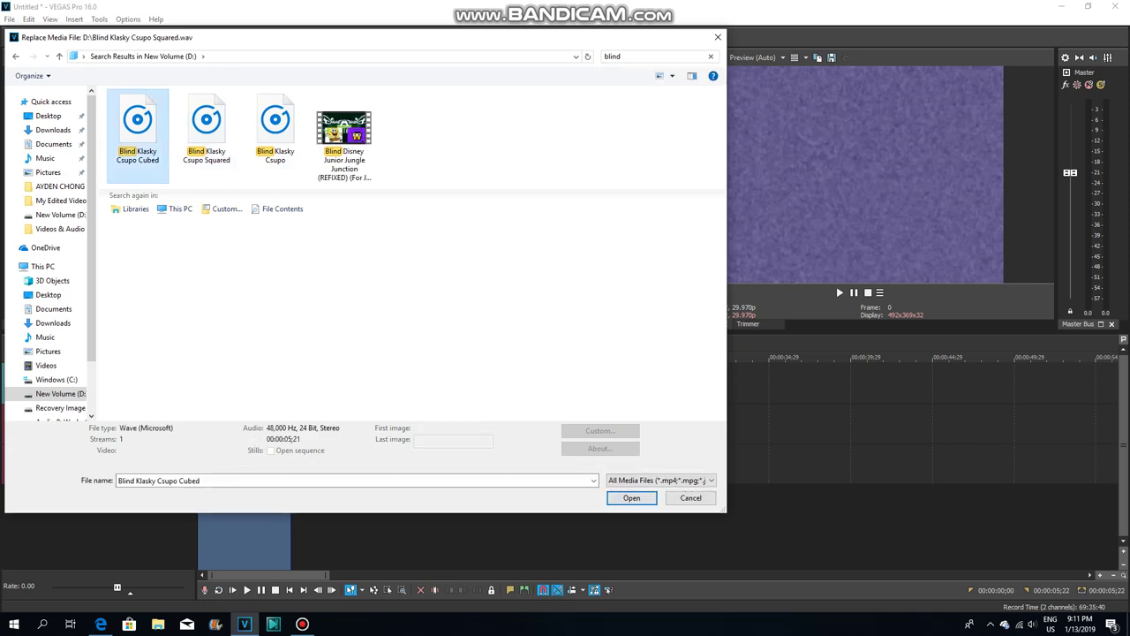
key(Return)
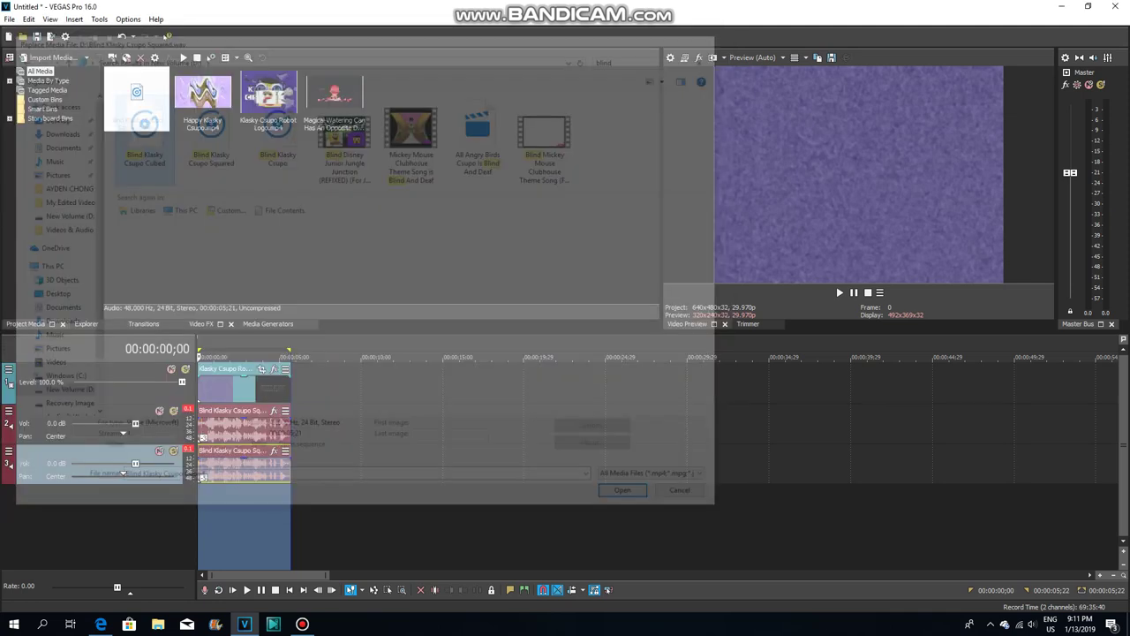
click(839, 292)
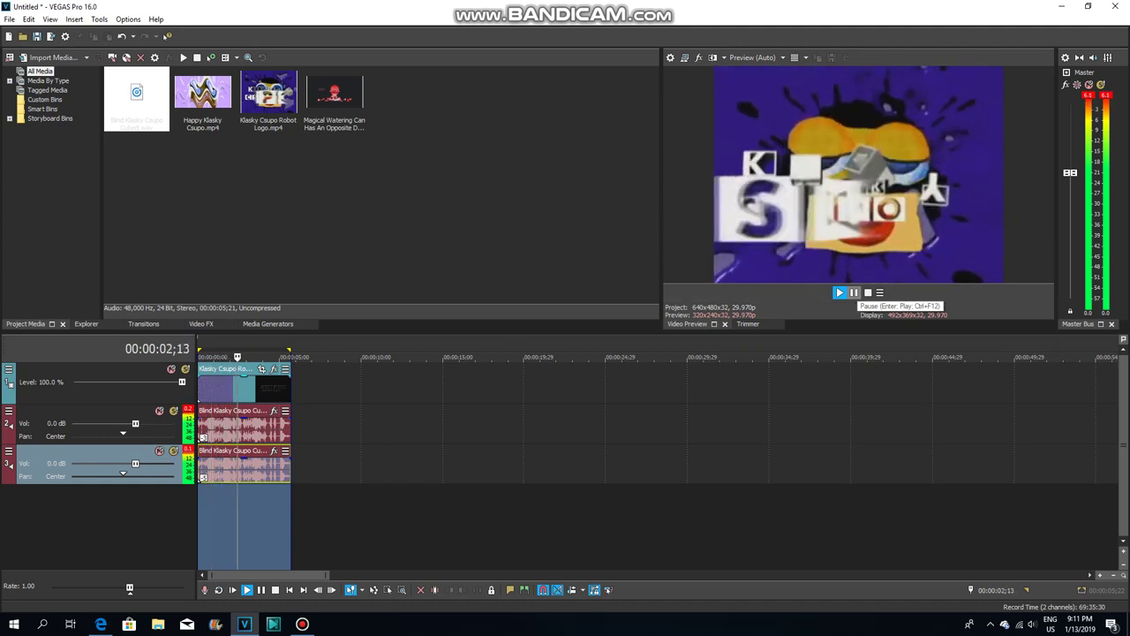
click(852, 293)
Step: Select the audio event's range and render it as "Blind Klasky Csupo Hypercubed" with the 48,000 Hz, 24 Bit, Stereo, PCM Wave template
double_click(222, 468)
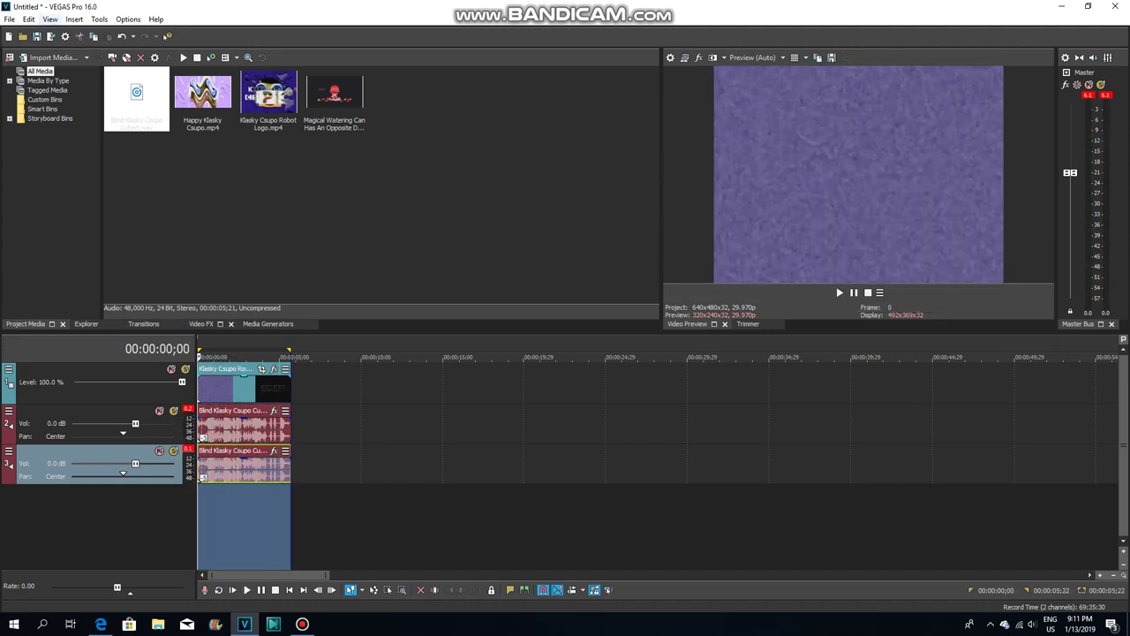
click(9, 19)
click(31, 110)
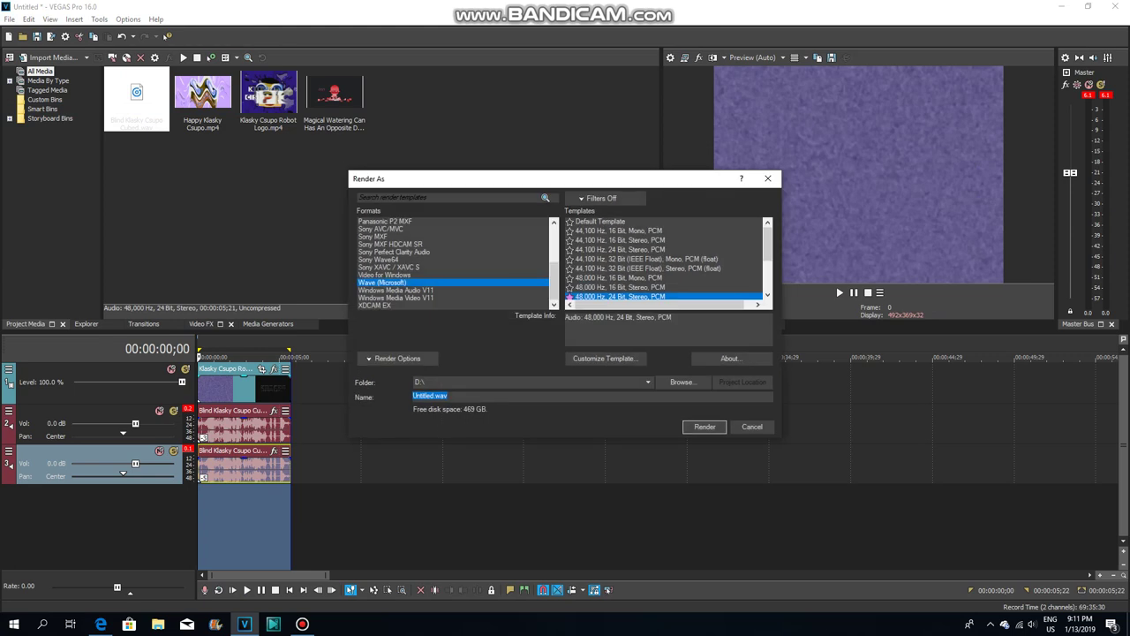
text(Blind Klasky Csupo Hypercubed)
click(704, 426)
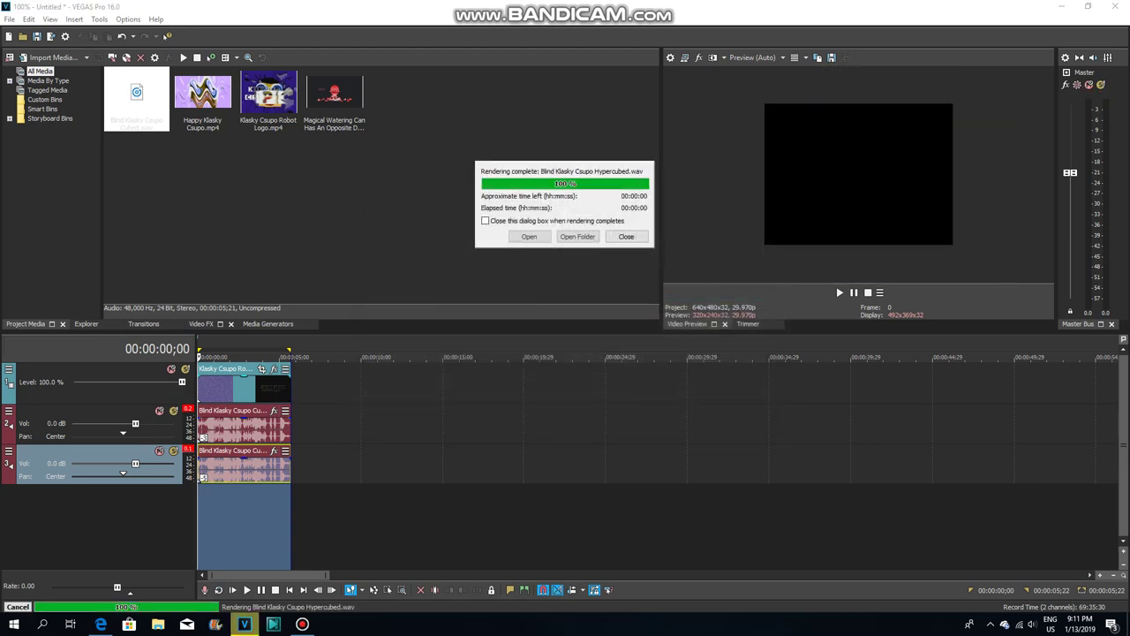
click(626, 236)
Step: Replace the Blind Klasky Csupo Cubed project media with Blind Klasky Csupo Hypercubed, searching New Volume (D:) for "blind"
right_click(124, 95)
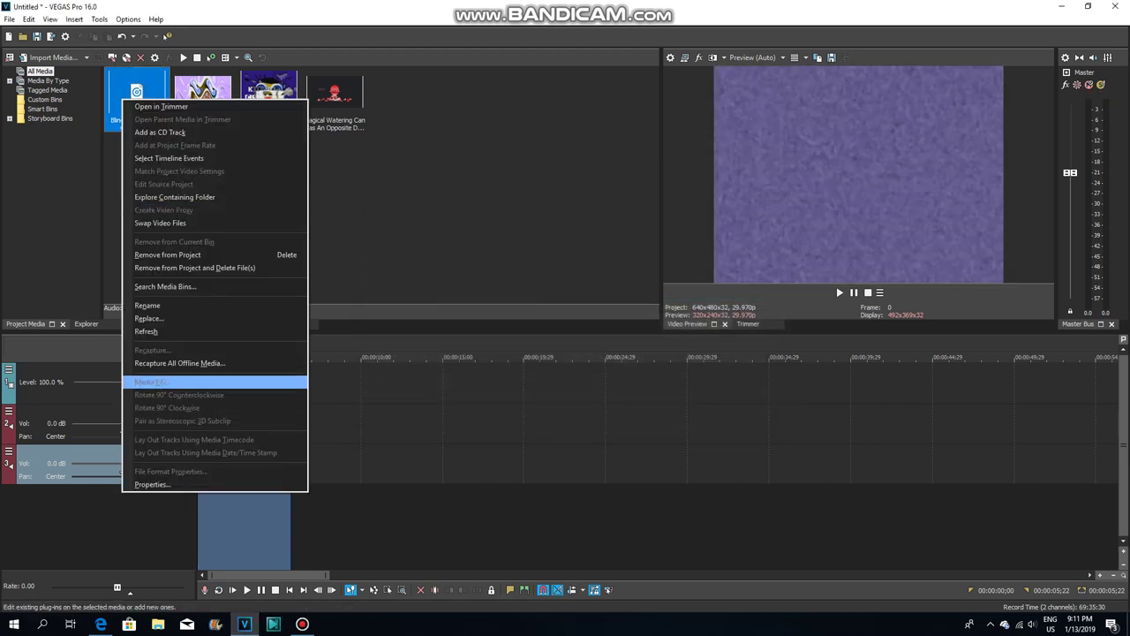
click(212, 317)
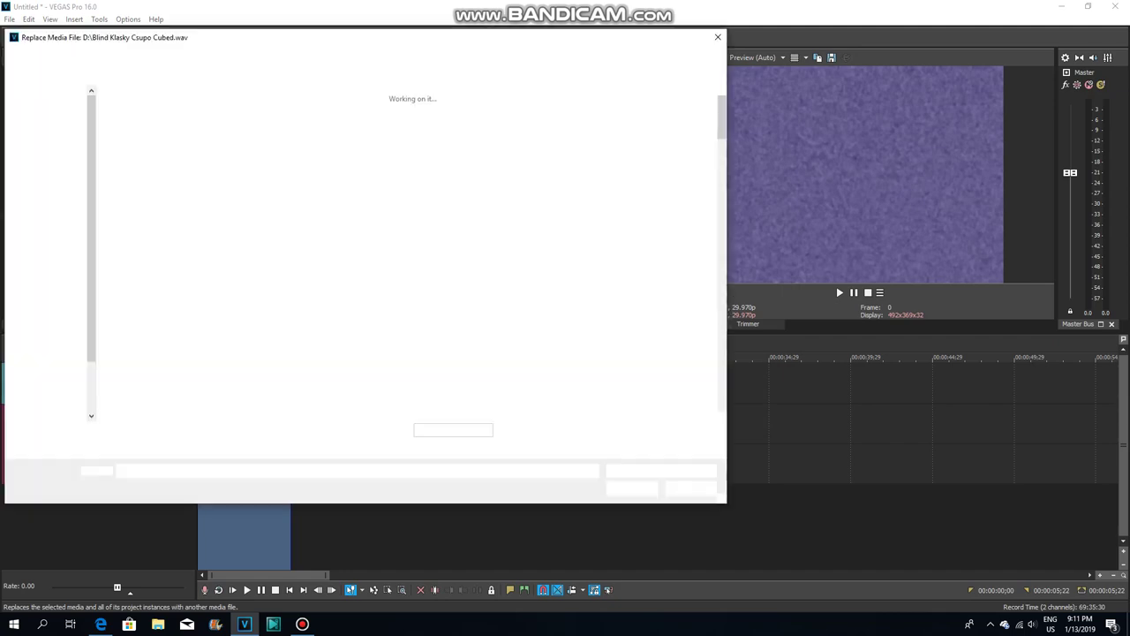
click(653, 56)
click(653, 71)
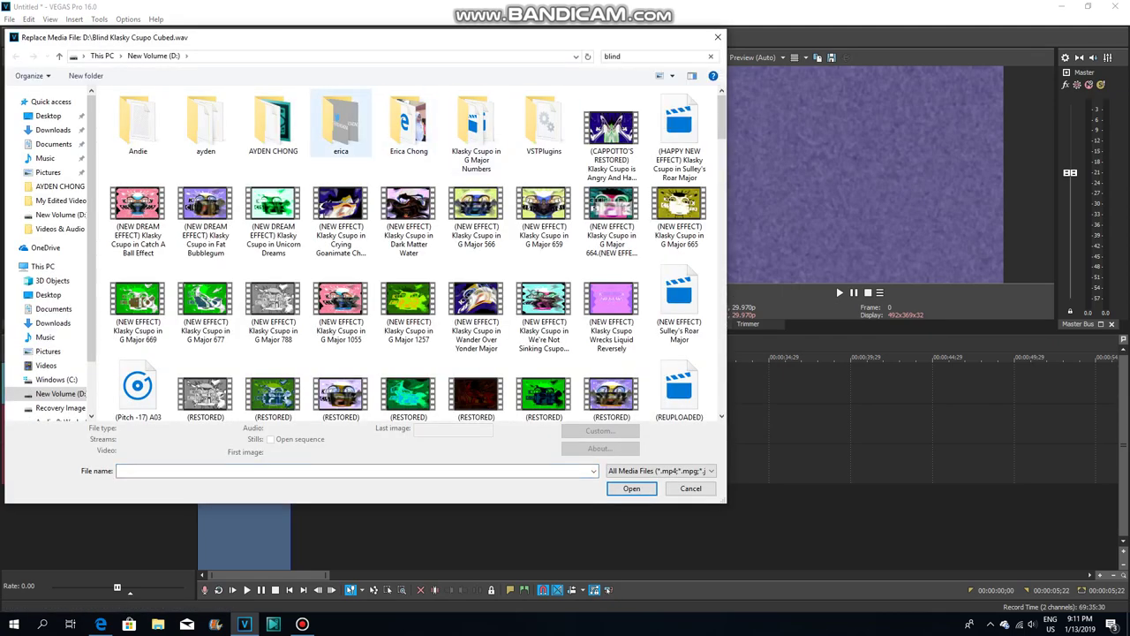
double_click(137, 123)
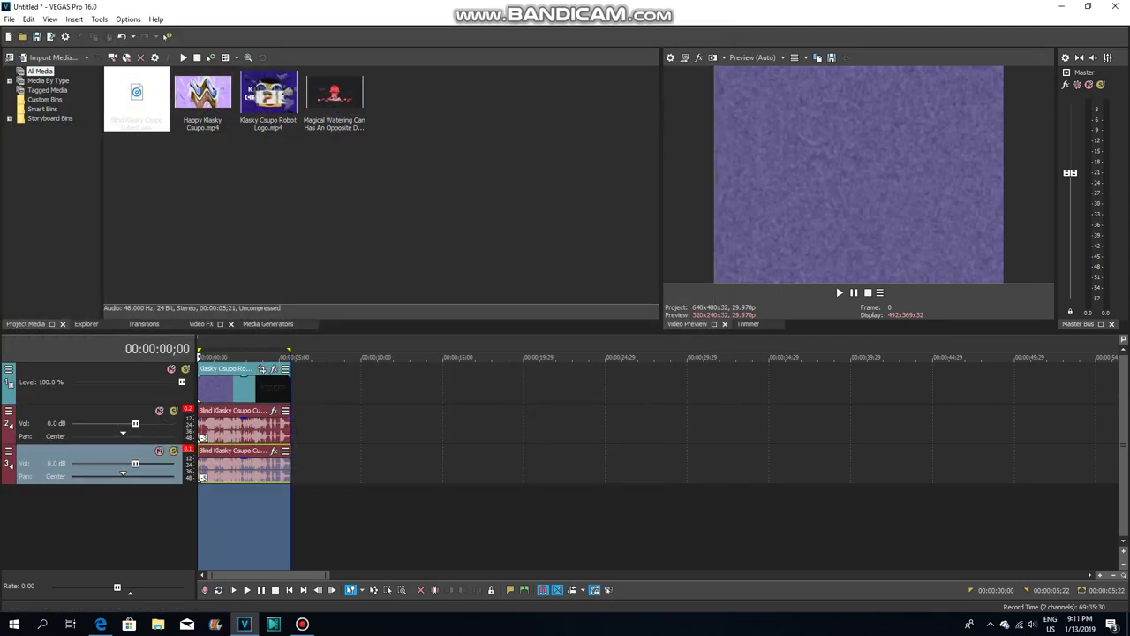
click(229, 468)
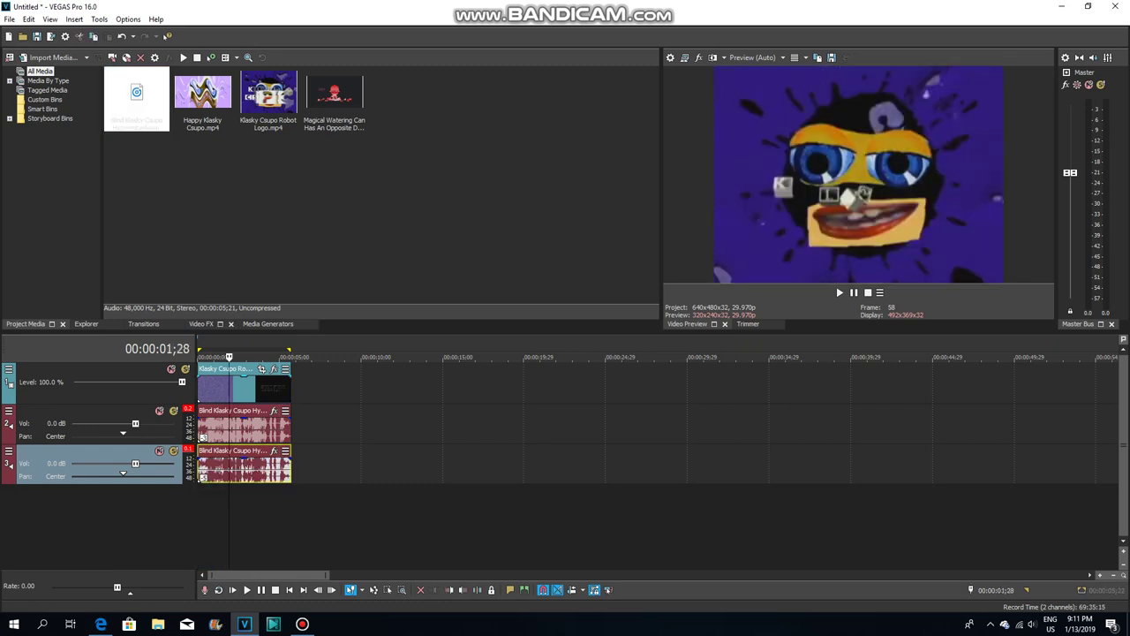
Step: Apply the Invert video effect with its default preset to the Klasky Csupo Robot Logo video event
click(201, 324)
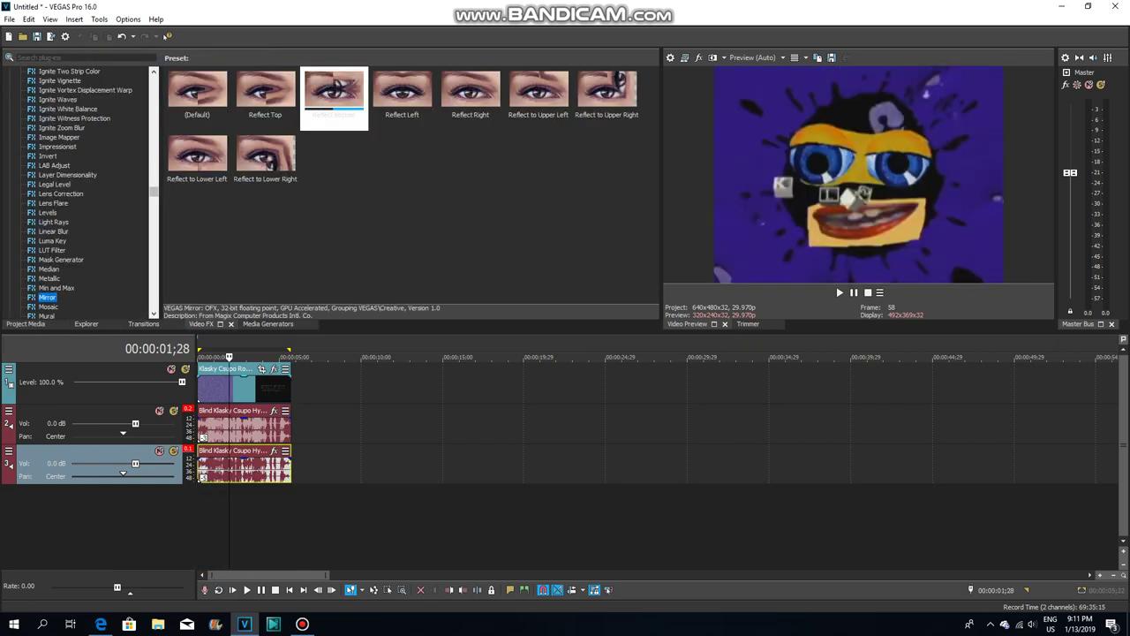
scroll(79, 185, up, 2)
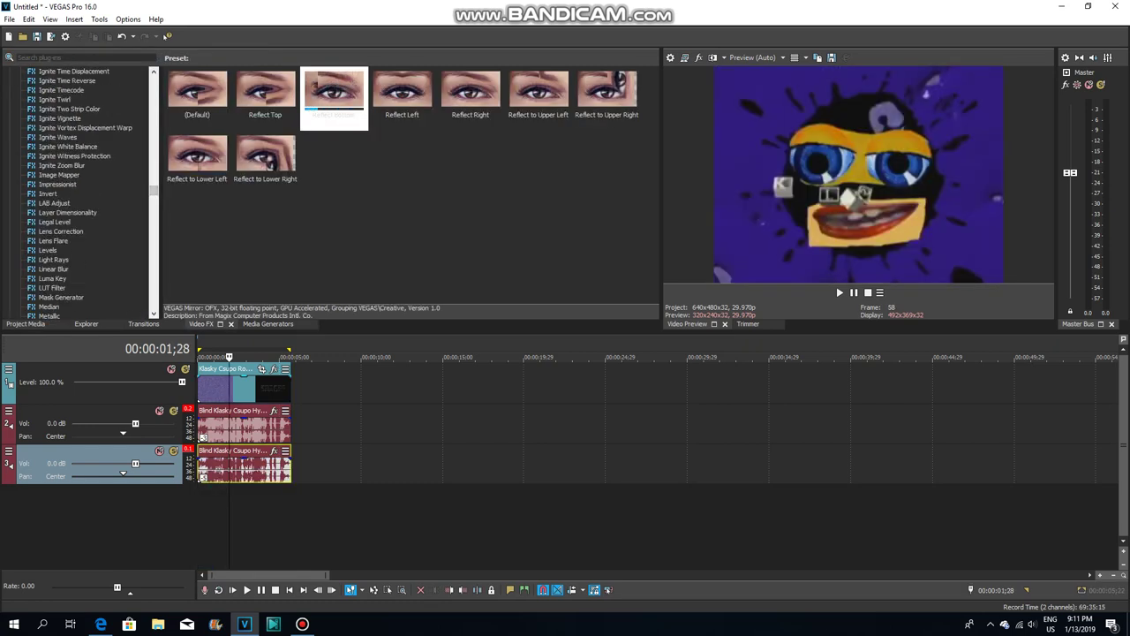
scroll(79, 185, up, 5)
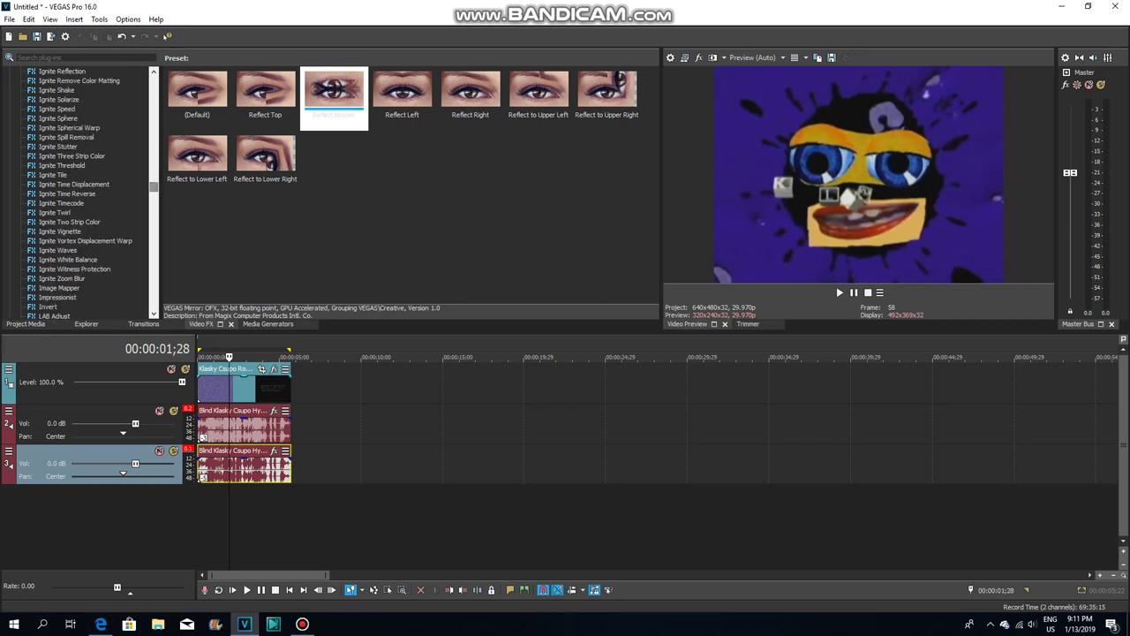
click(48, 306)
drag(197, 92, 217, 388)
scroll(79, 185, up, 1)
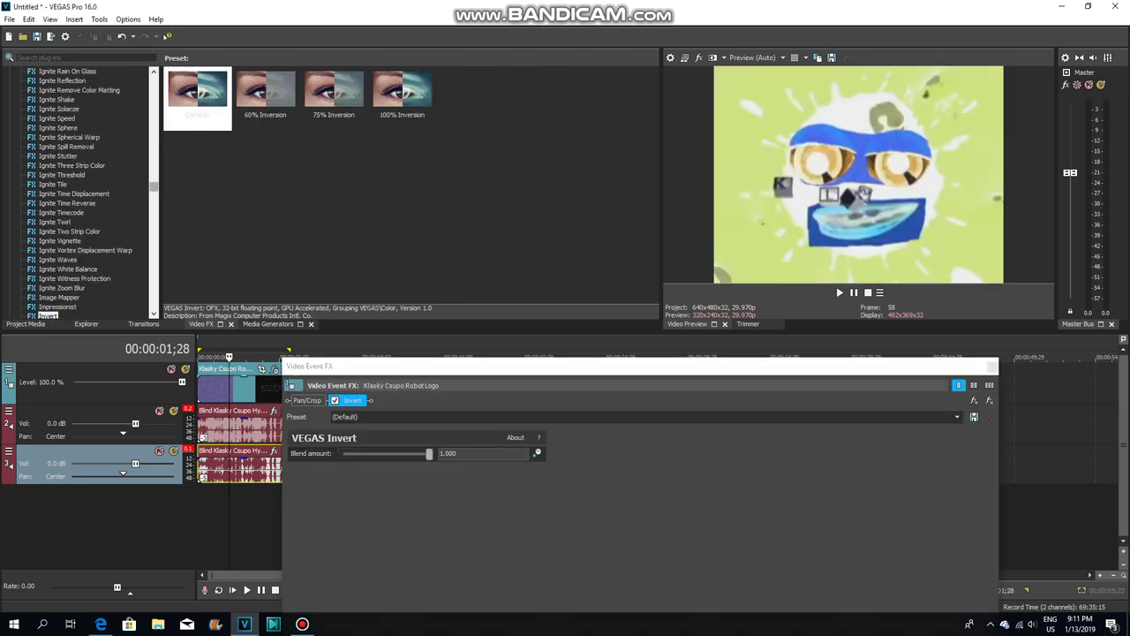
Step: Add HSL Adjust to the video event, replacing the Luig Group version with 0.750 Hue, set its hue to 0.850, and enter preset name "Blind"
scroll(79, 186, up, 20)
click(54, 269)
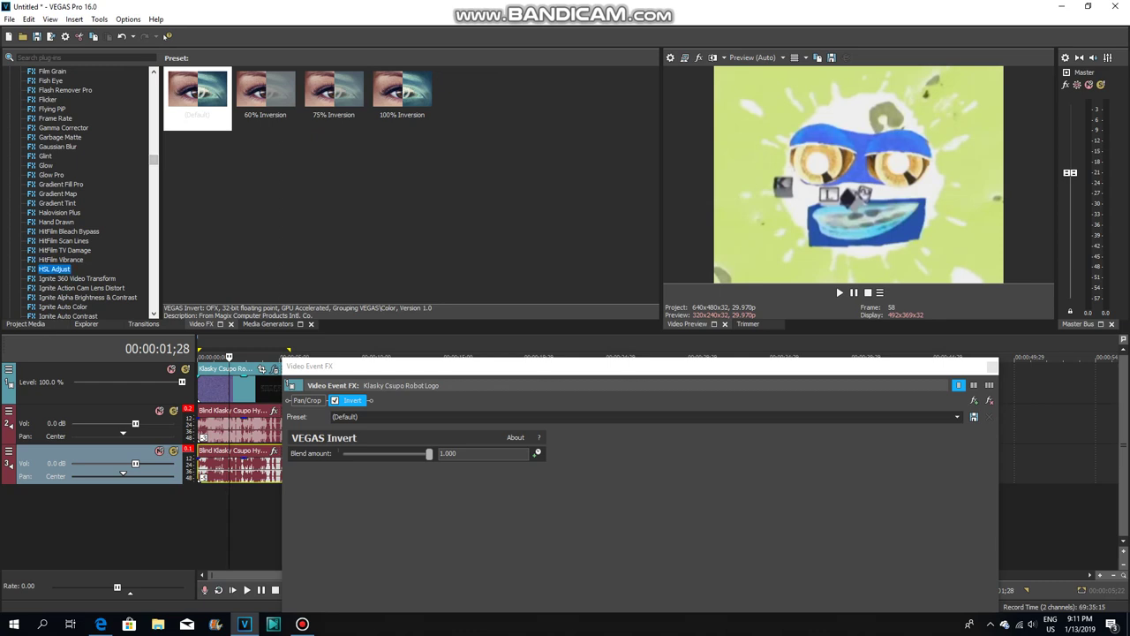
drag(471, 157, 219, 388)
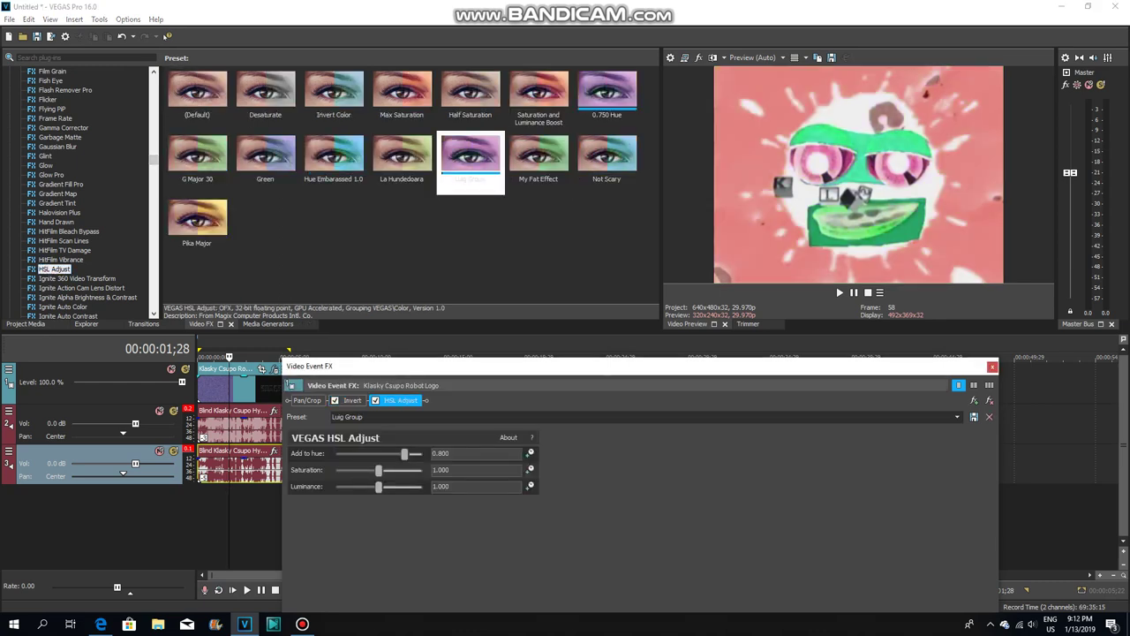
drag(606, 88, 230, 384)
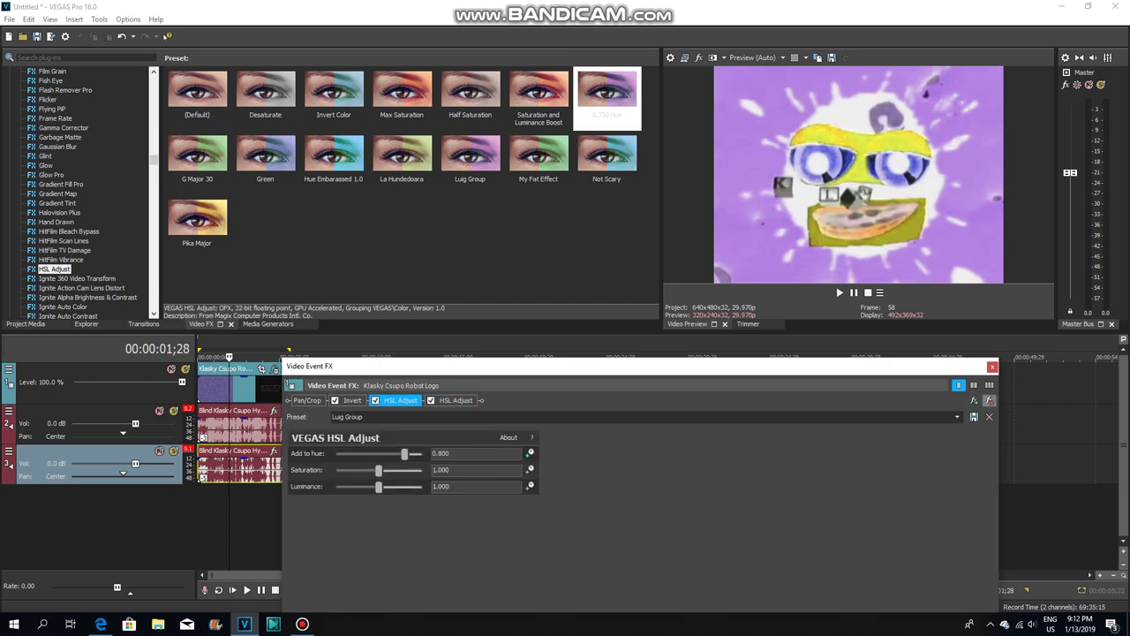
click(990, 401)
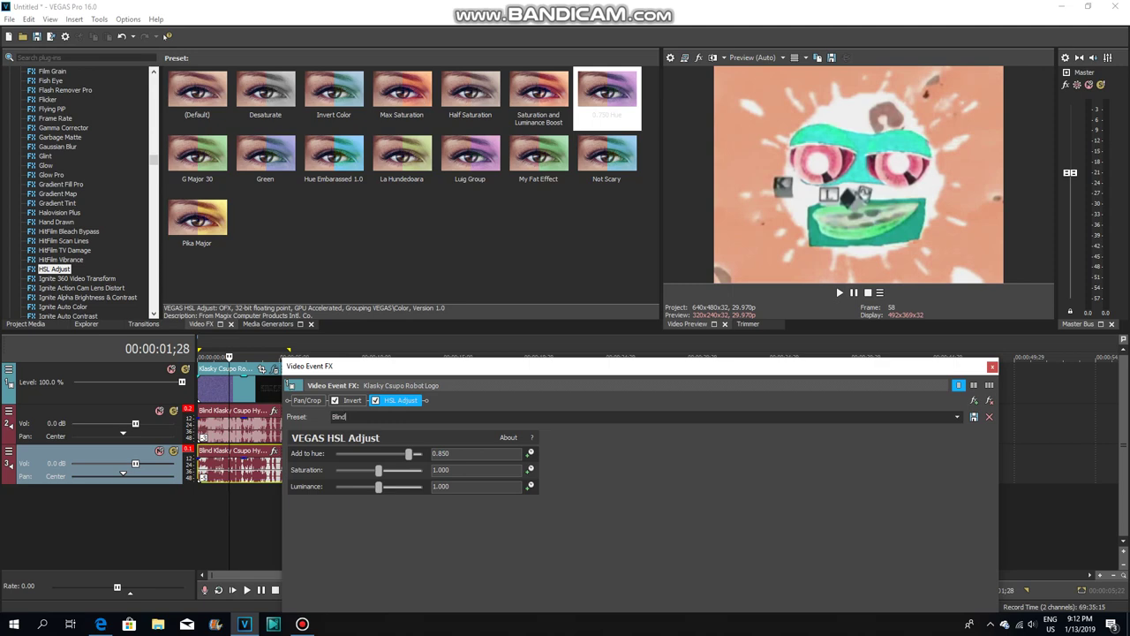
click(992, 366)
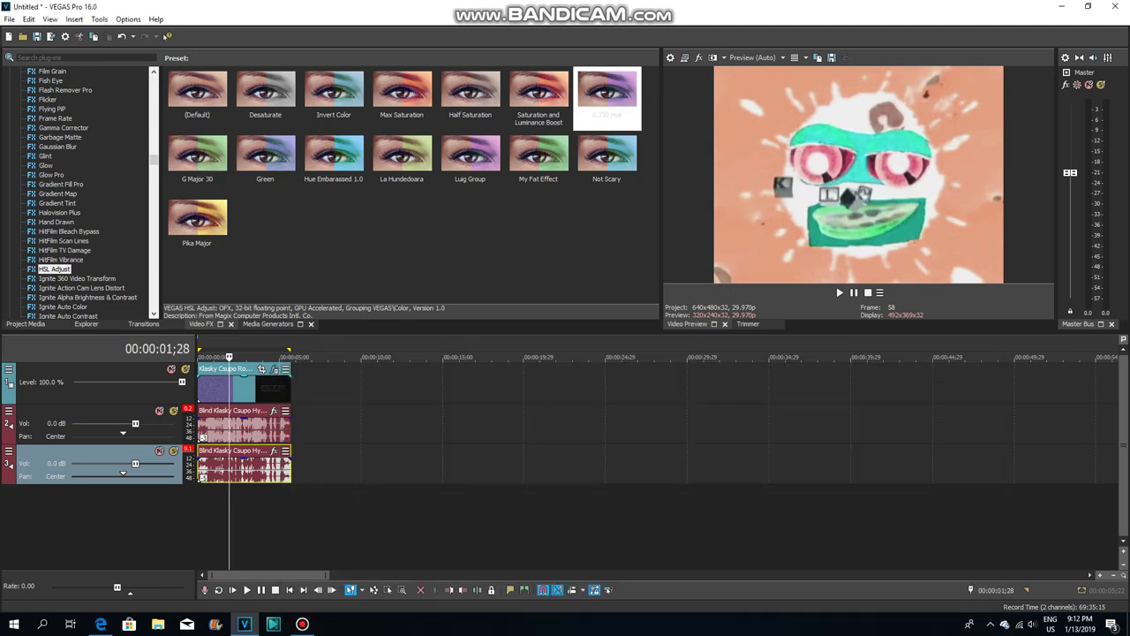
Step: Apply the Pinch/Punch video effect with the Blind preset to the Klasky Csupo Robot Logo video event
drag(154, 160, 153, 301)
scroll(80, 190, up, 5)
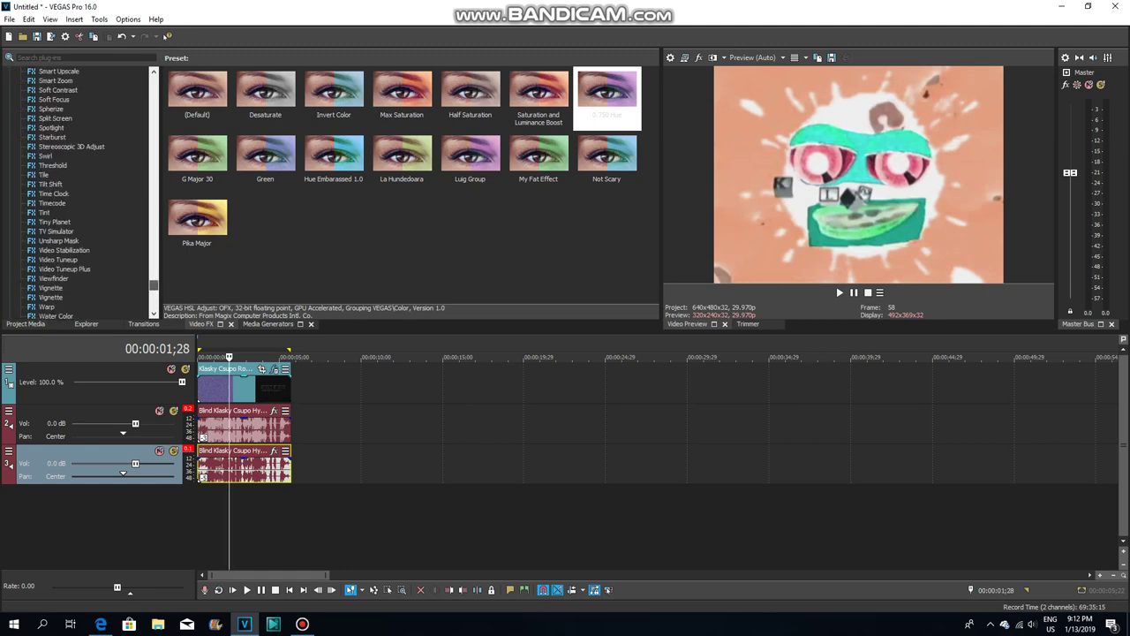
scroll(79, 190, up, 8)
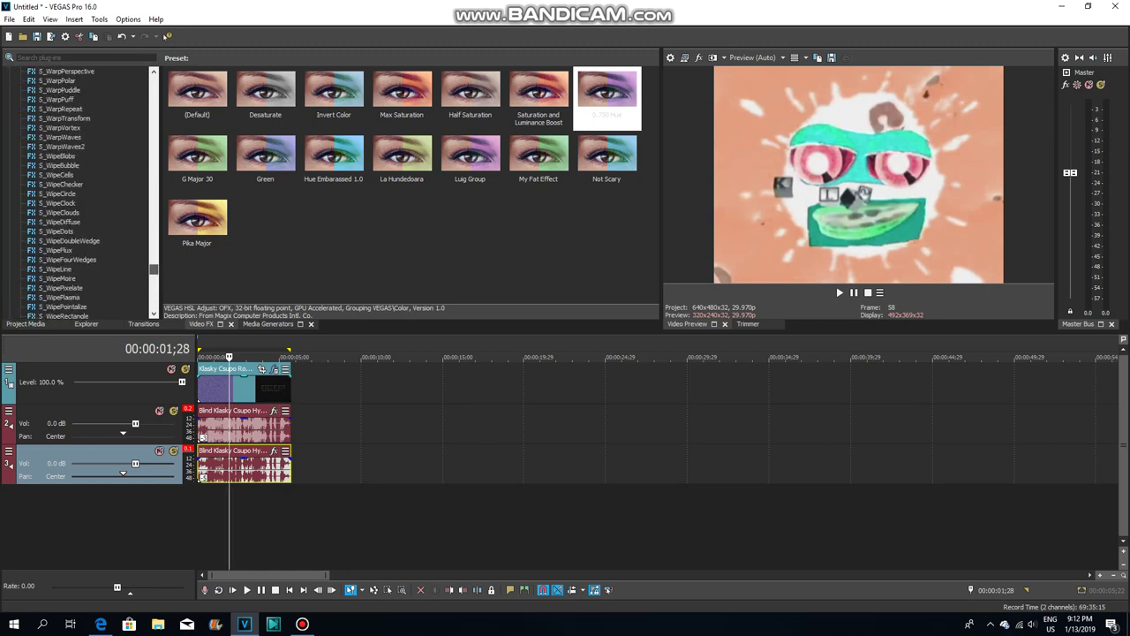
scroll(79, 190, up, 15)
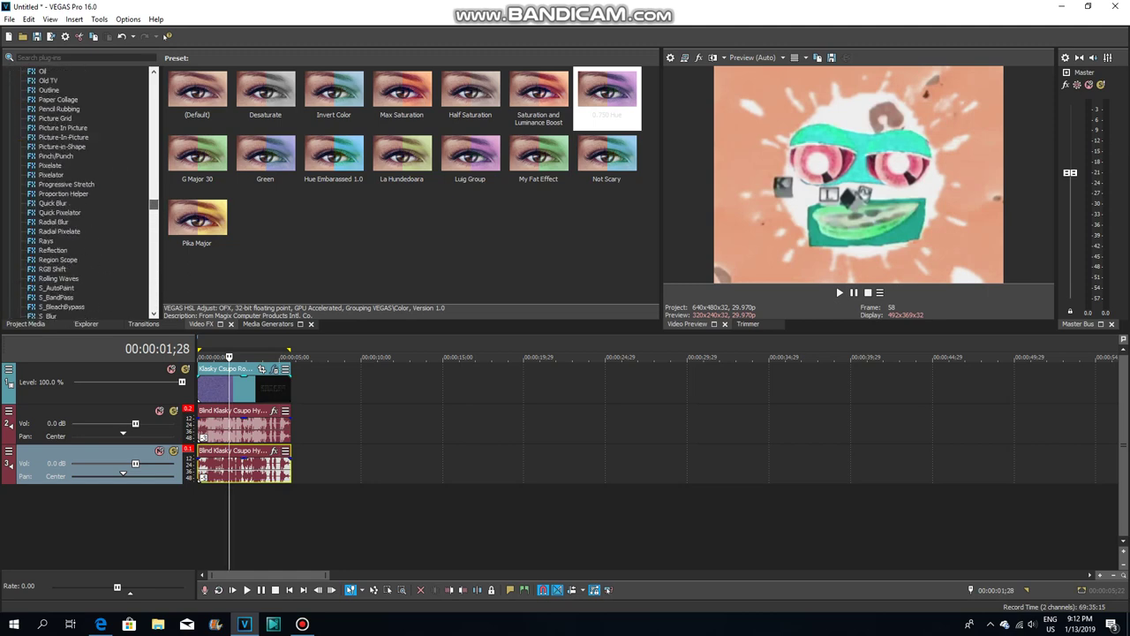
click(55, 278)
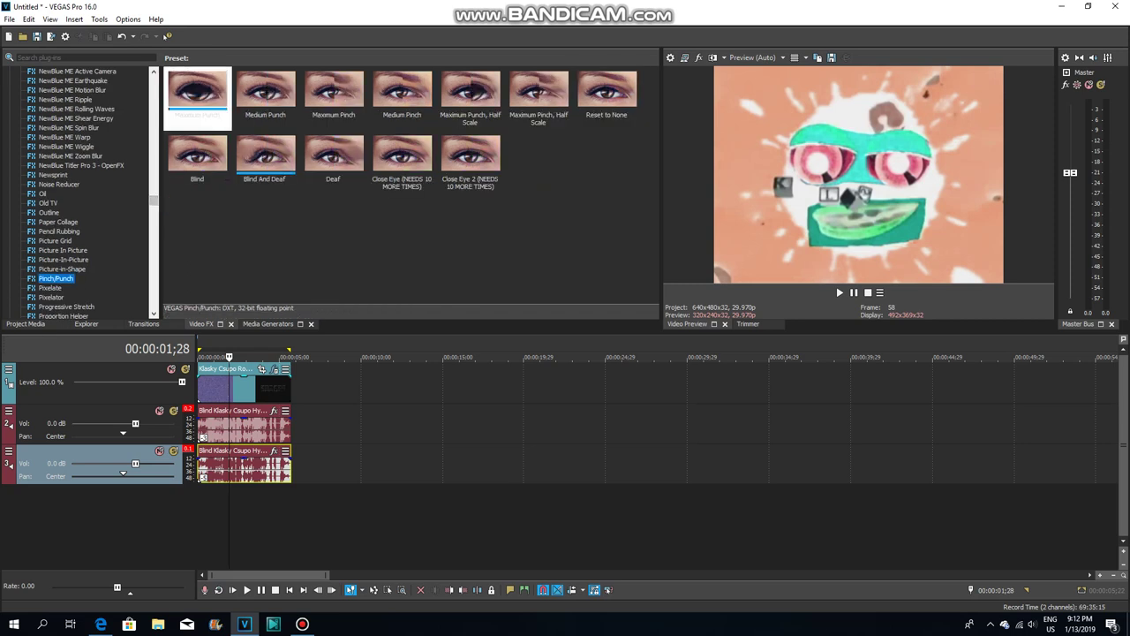
click(197, 157)
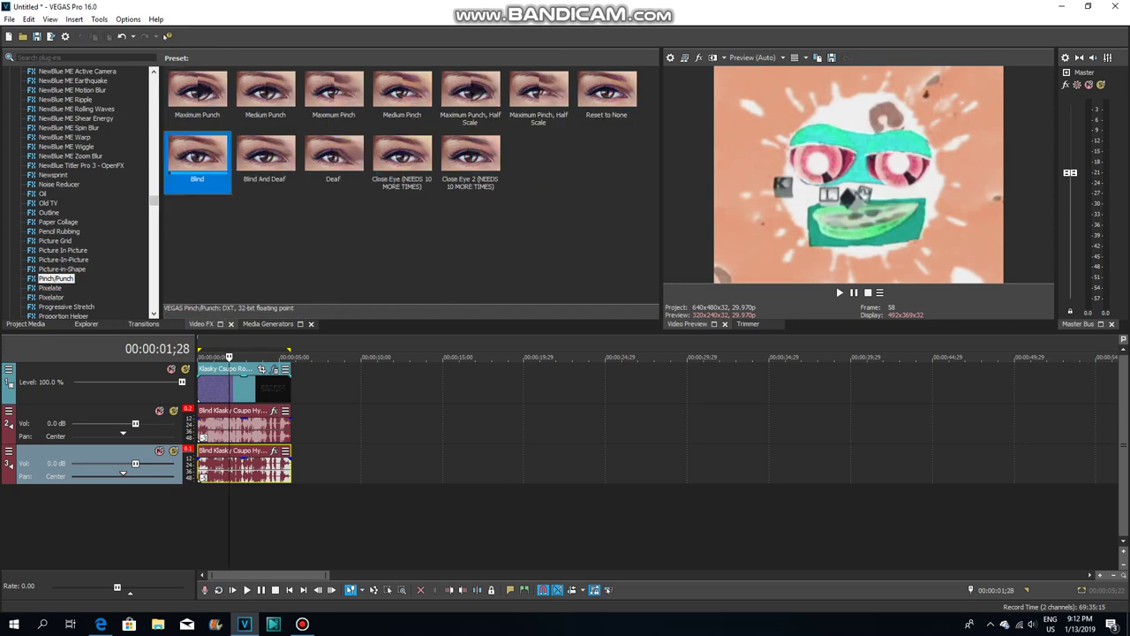
drag(197, 157, 222, 388)
Step: Apply the Mirror video effect with the Reflect Left preset to the video event
scroll(79, 185, down, 10)
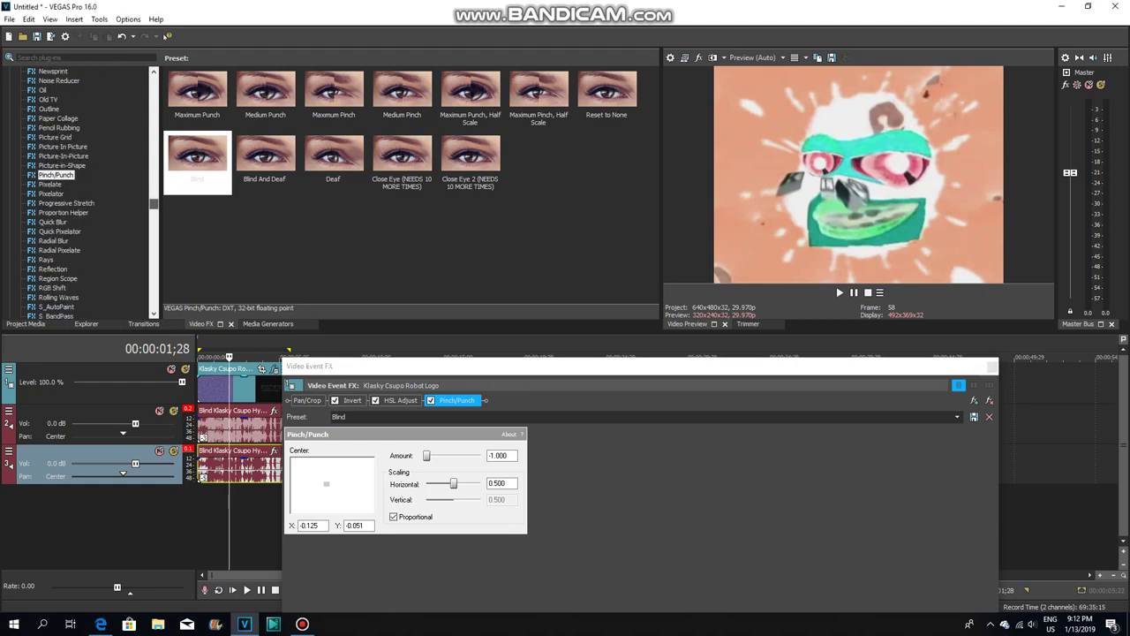
scroll(79, 190, up, 10)
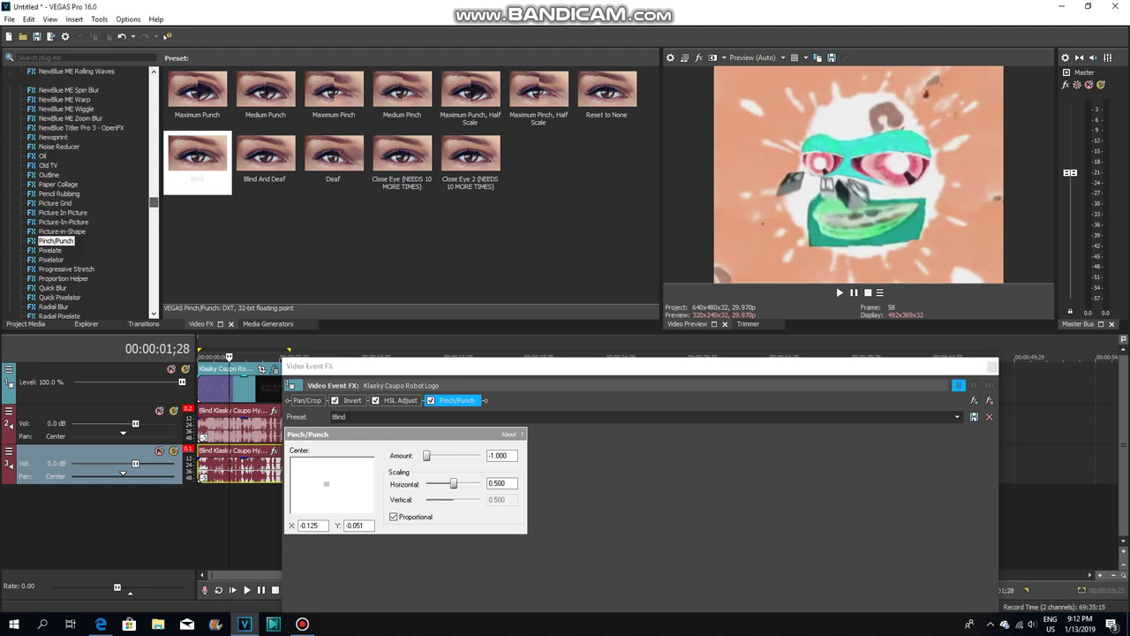
click(47, 90)
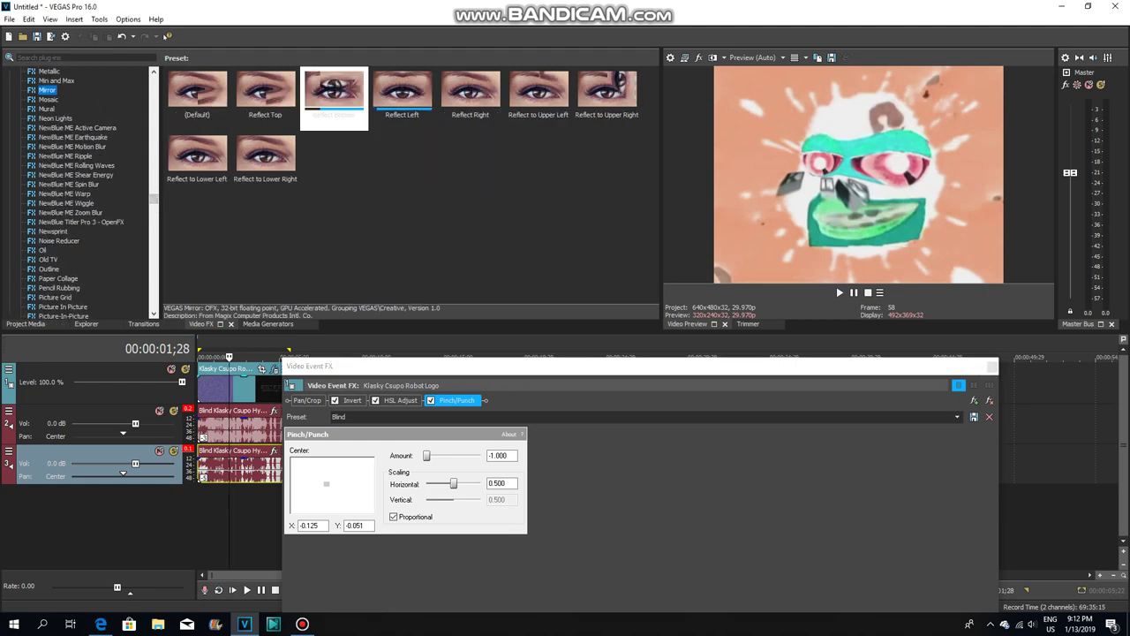
drag(402, 93, 224, 388)
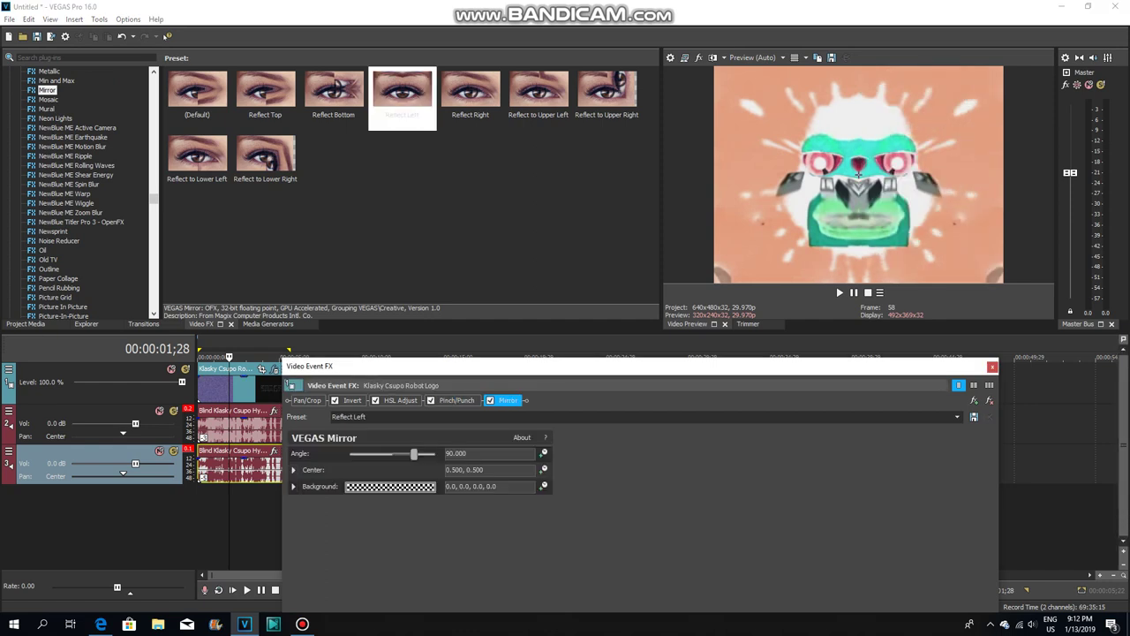
Step: Save the event's Invert, HSL Adjust, Pinch/Punch and Mirror chain as a filter package named "Blind"
scroll(80, 190, down, 2)
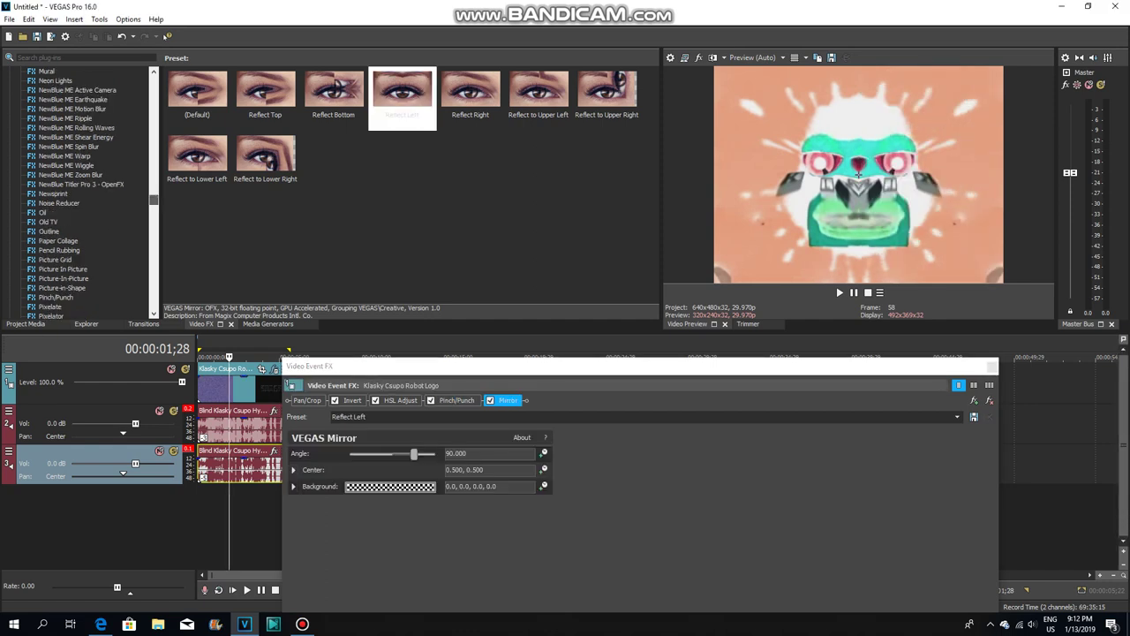
scroll(88, 190, down, 3)
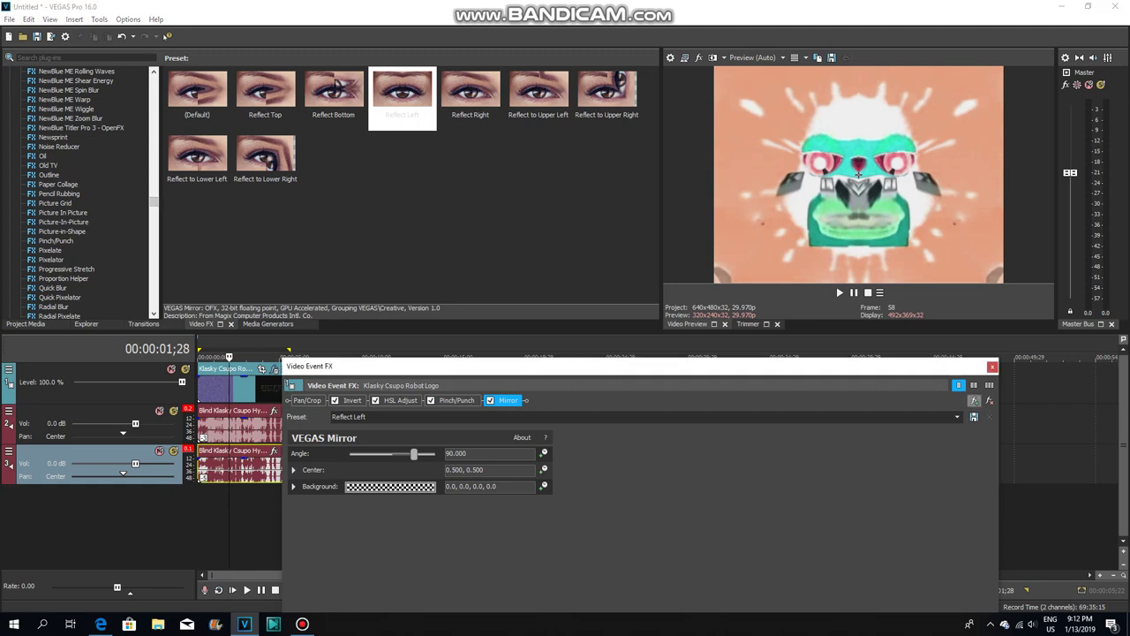
click(974, 401)
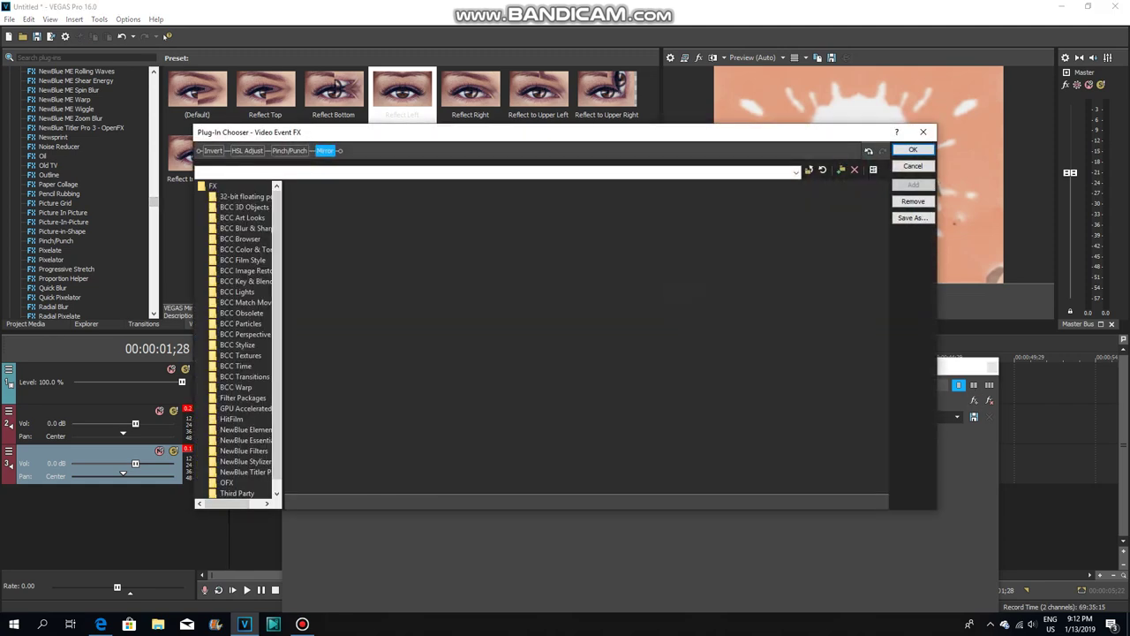
click(913, 217)
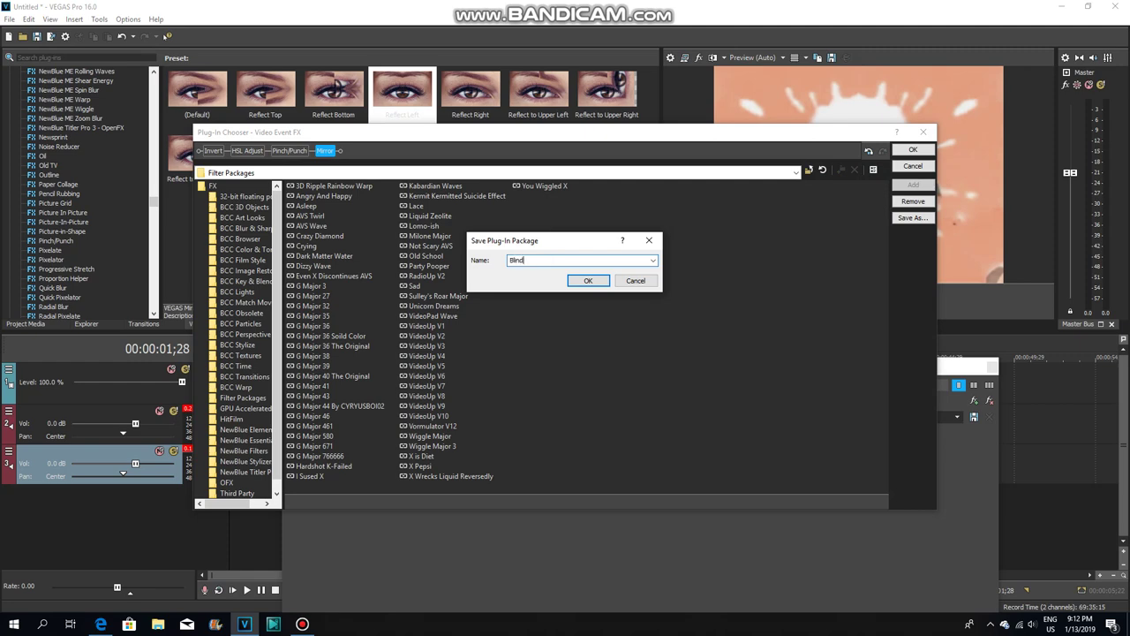
key(Return)
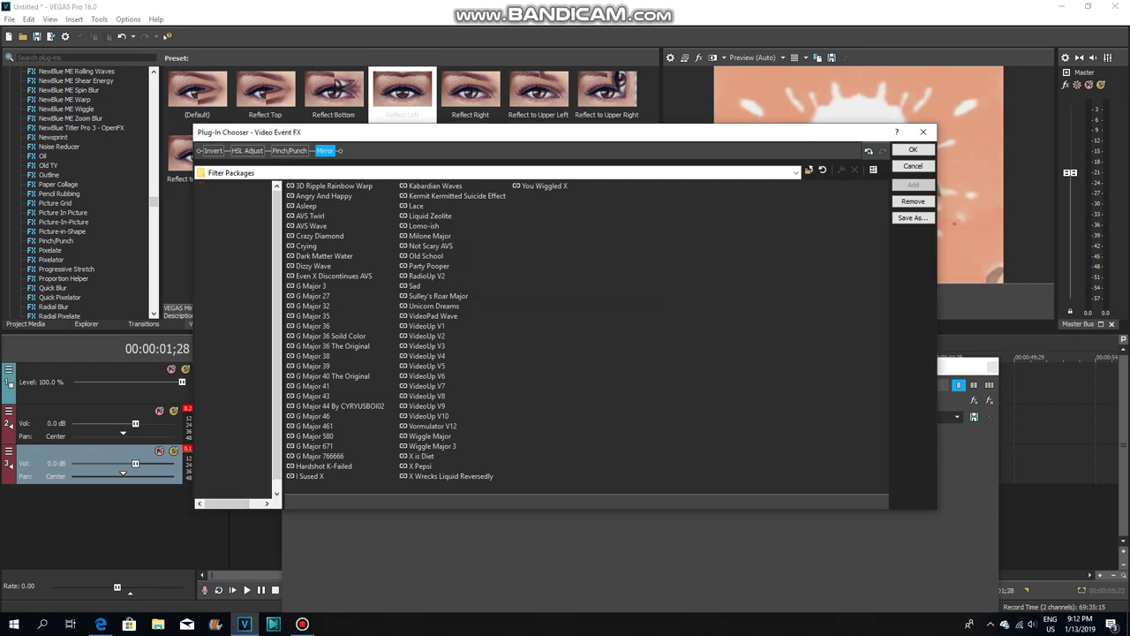
click(913, 149)
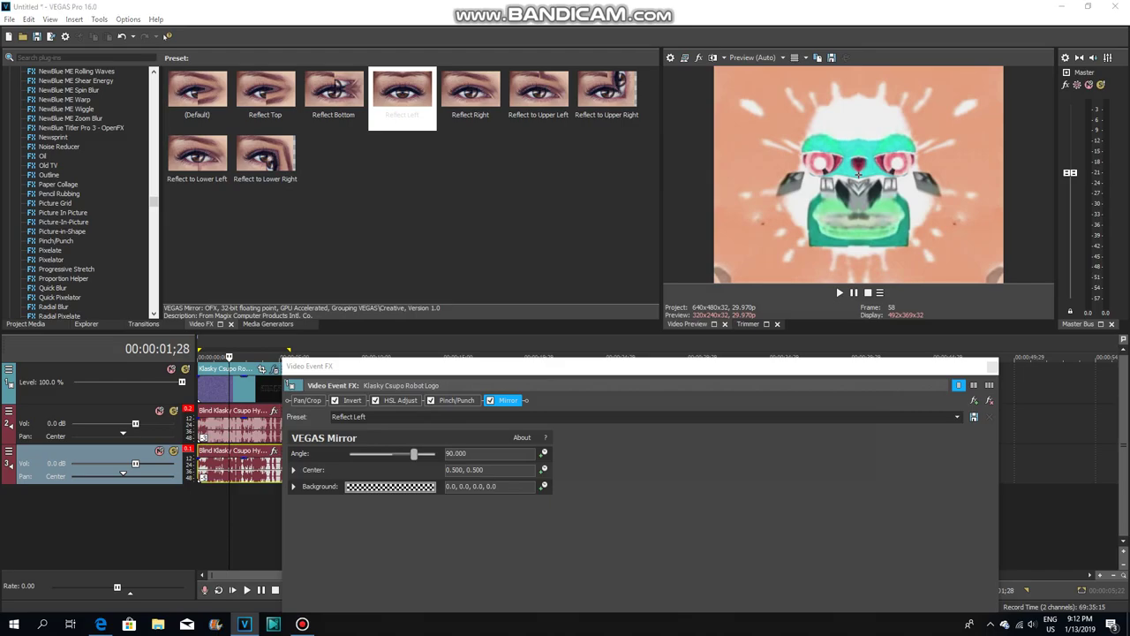
key(alt+Tab)
key(alt+Tab)
key(alt+Tab)
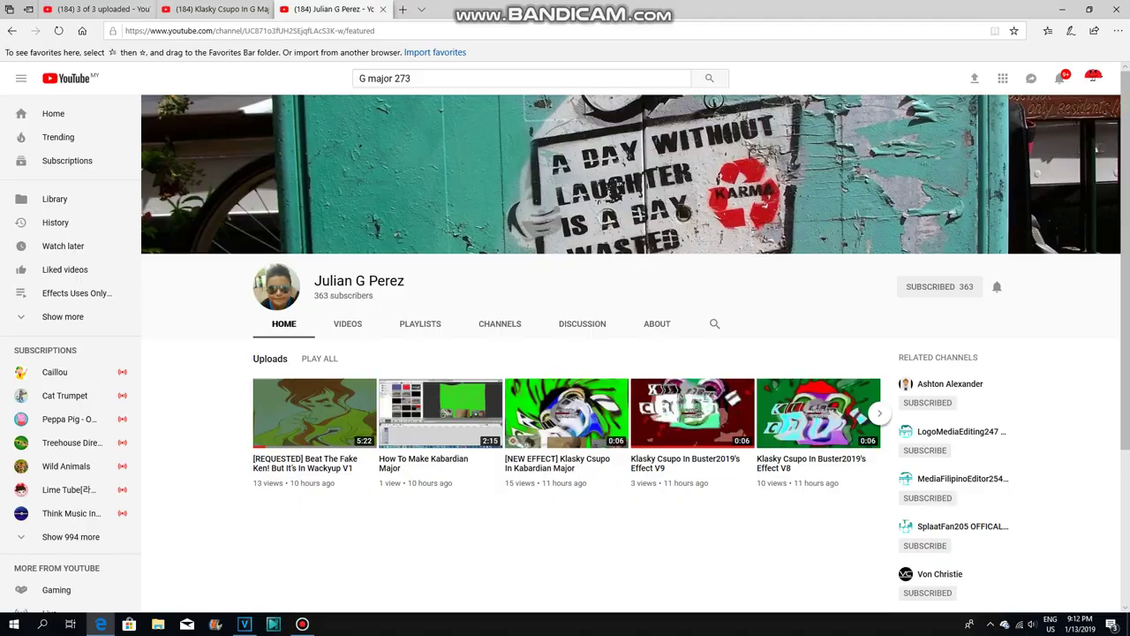
key(alt+Tab)
Step: Close the event effects window and add the Blind filter package to the video track's Track FX
click(993, 367)
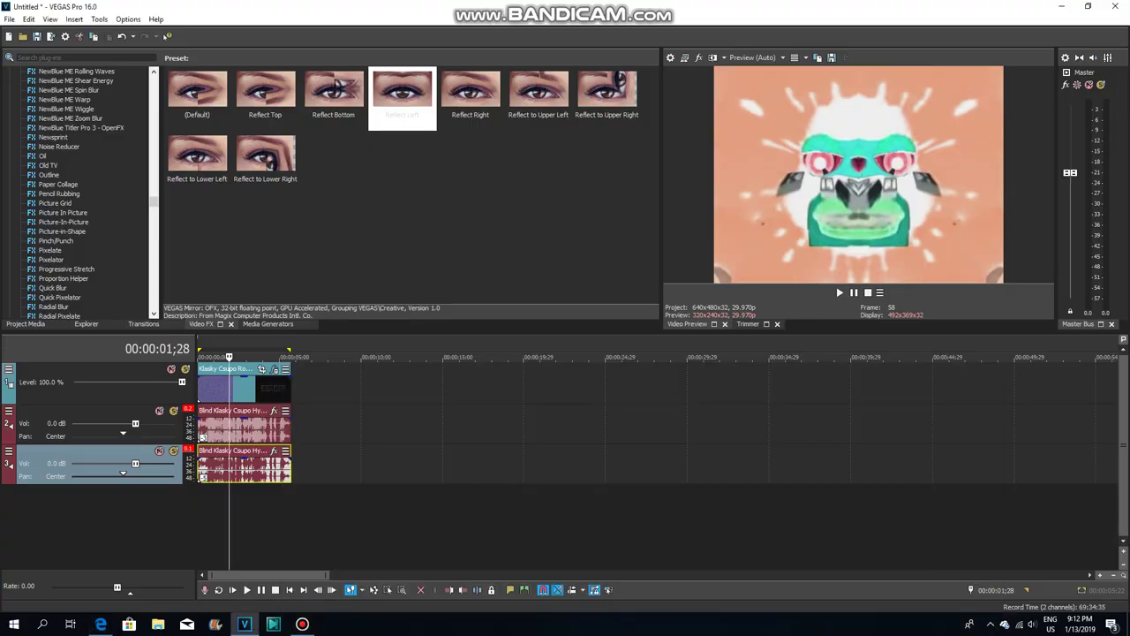
click(9, 369)
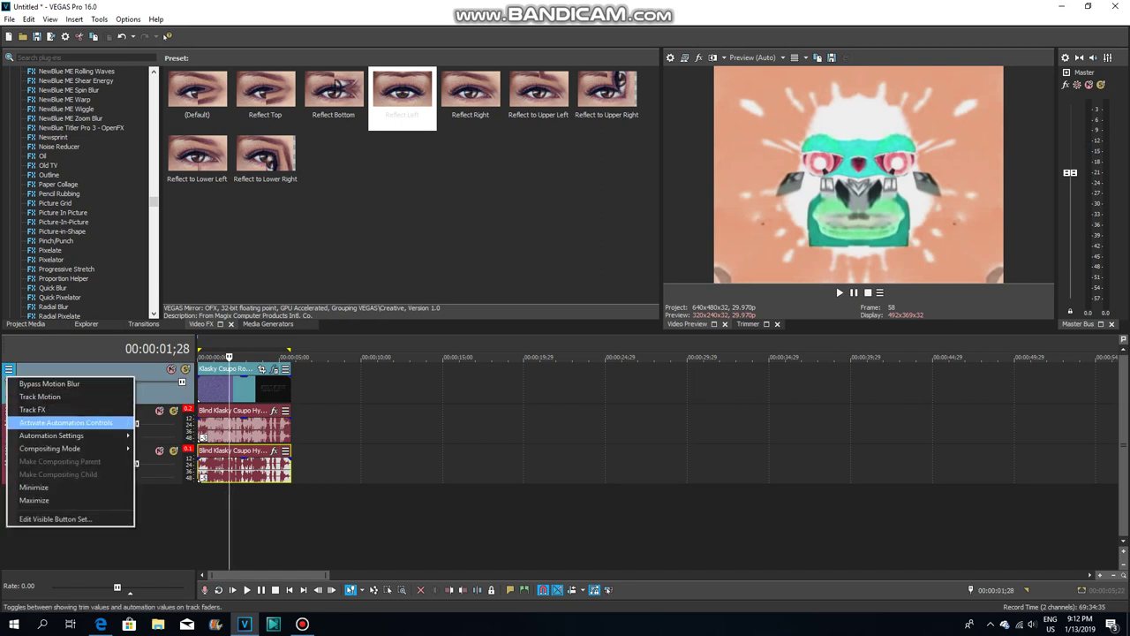
click(32, 409)
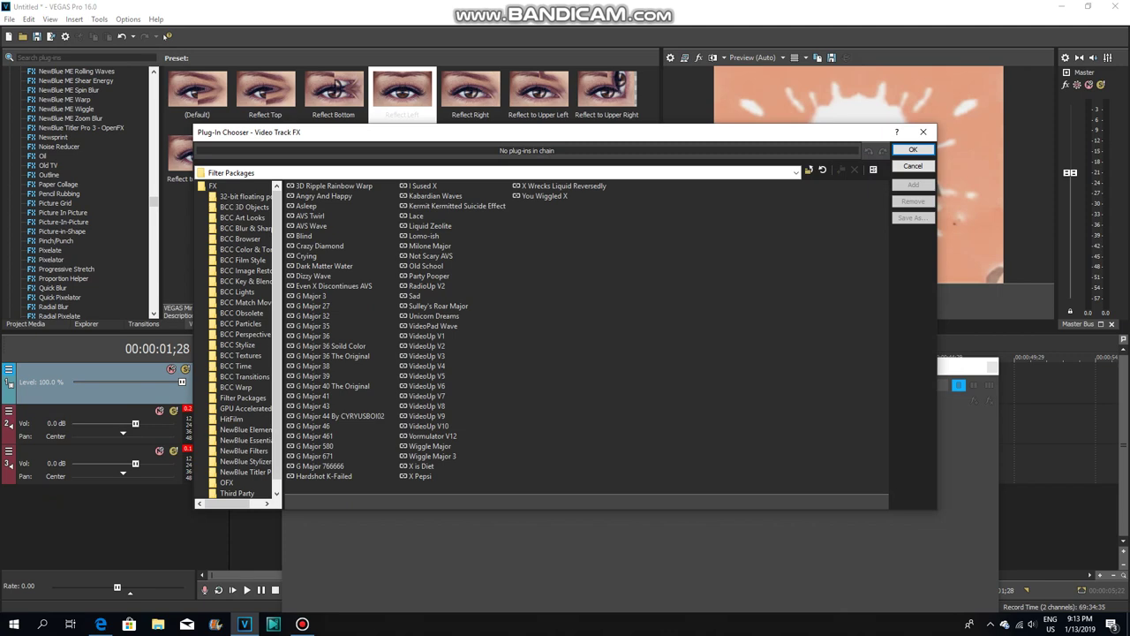
double_click(304, 236)
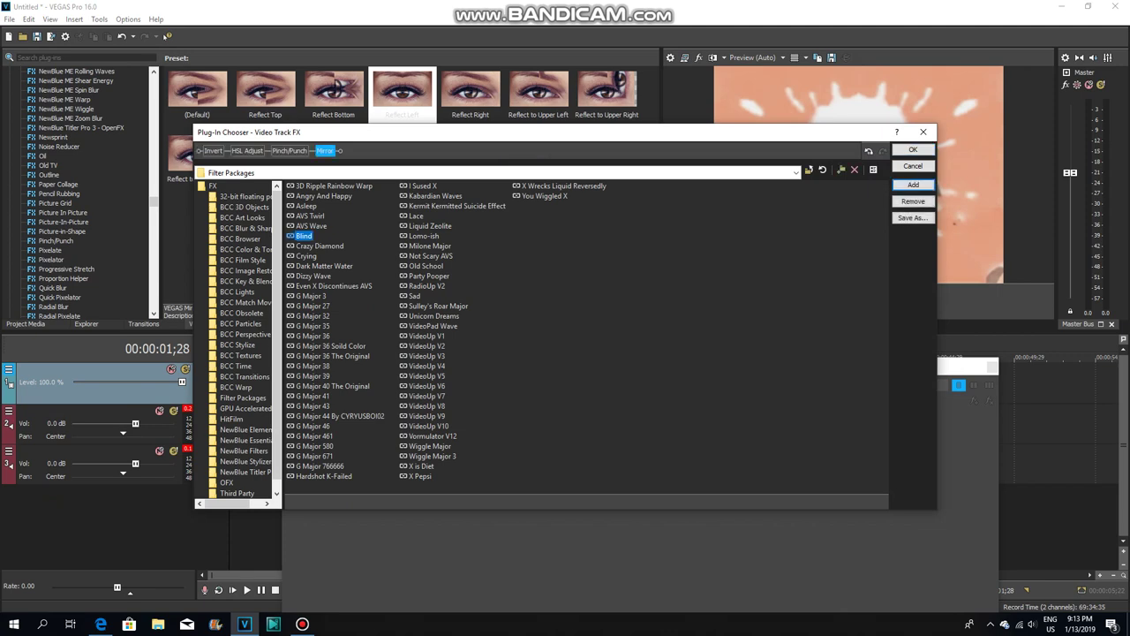
click(913, 149)
click(993, 366)
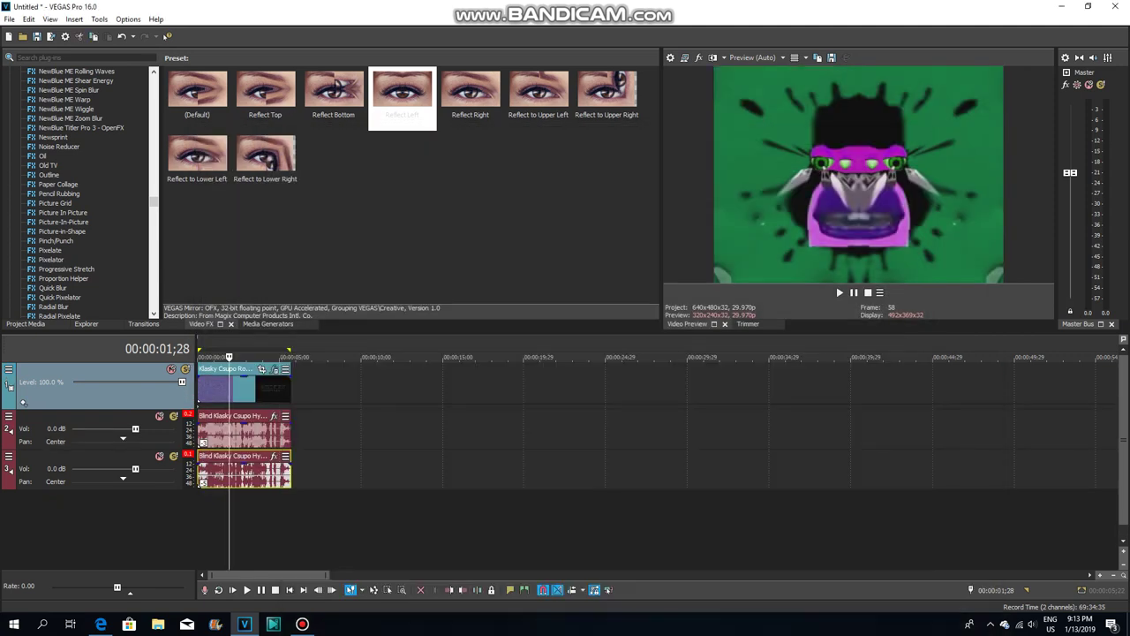
Step: Add the Blind filter package to the project's Video Output FX
click(698, 57)
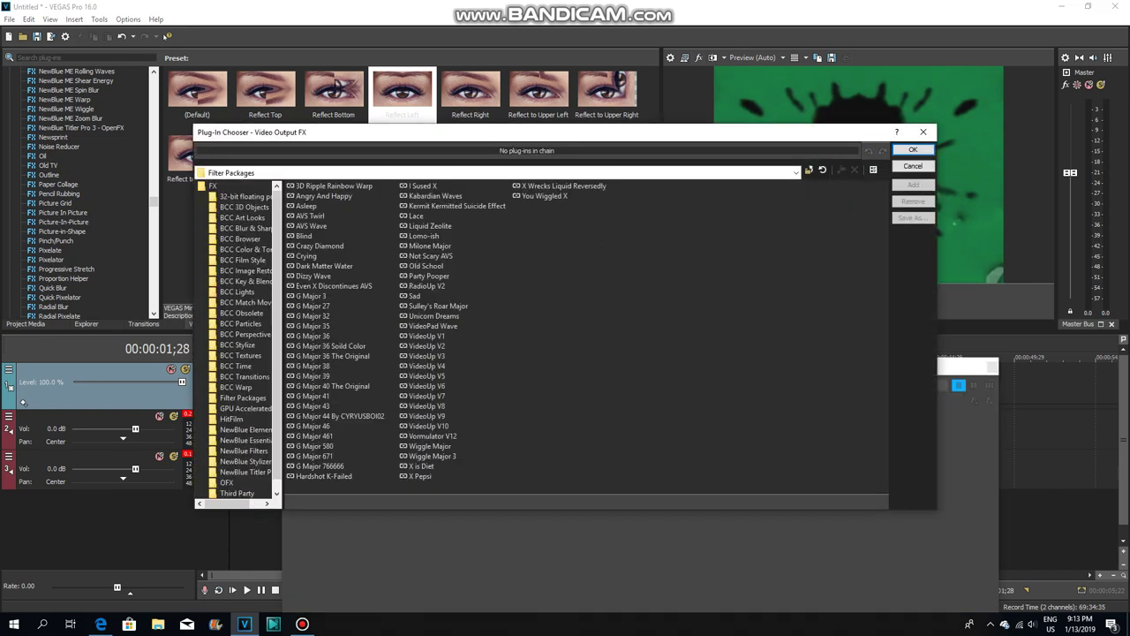
double_click(304, 236)
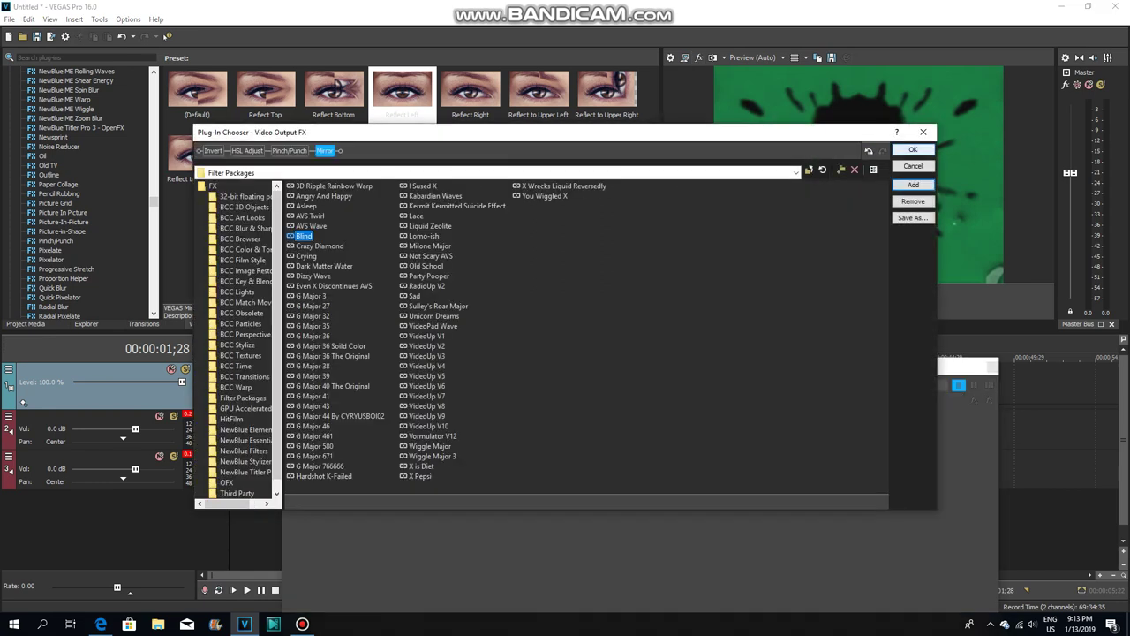
click(913, 149)
click(992, 367)
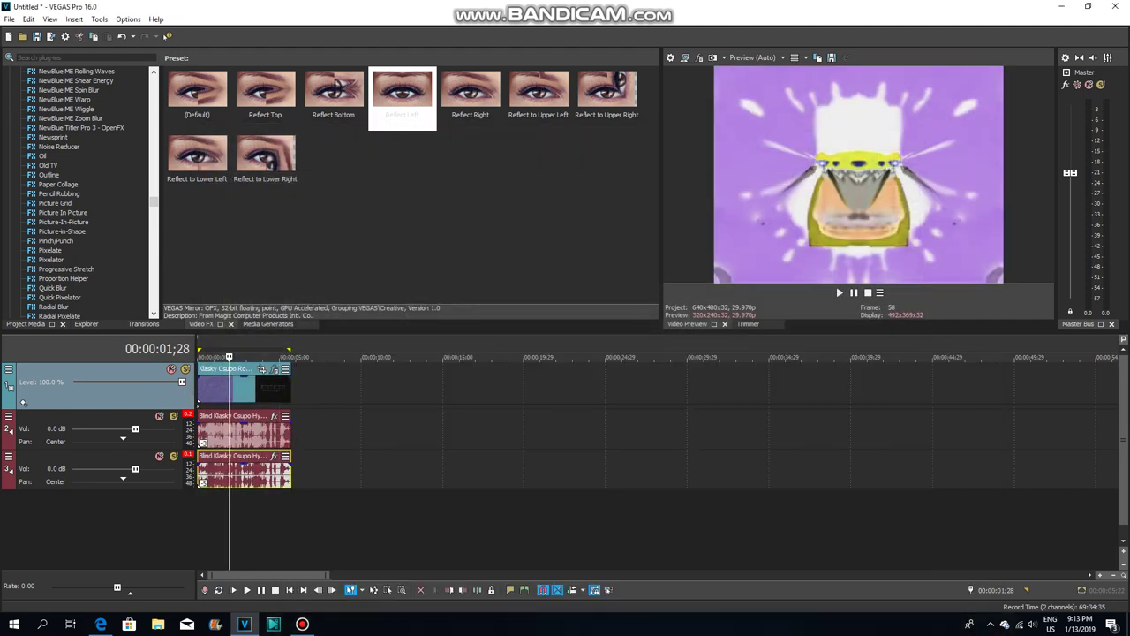
Step: Add a second Invert effect with the (Default) preset to the Klasky Csupo Robot Logo video event
click(56, 241)
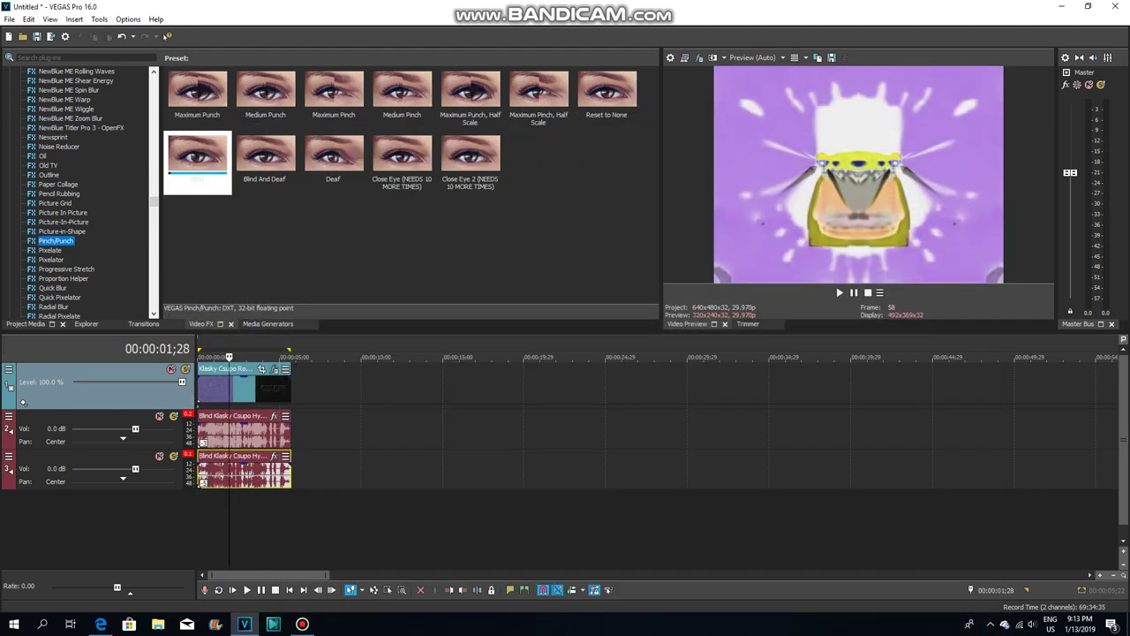
scroll(88, 192, up, 10)
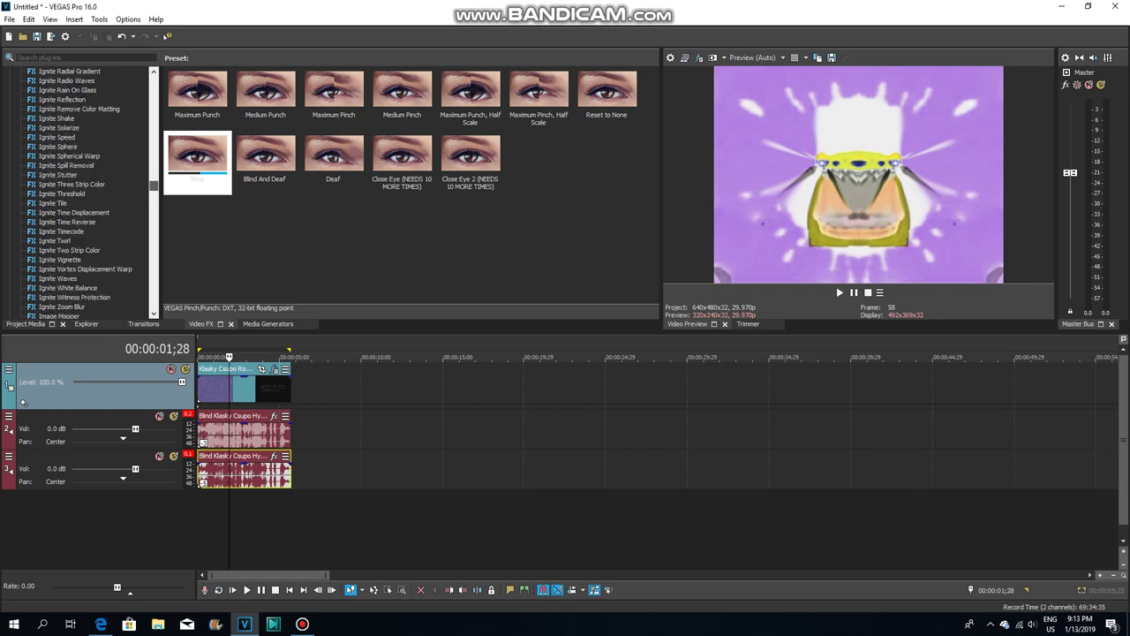
click(47, 193)
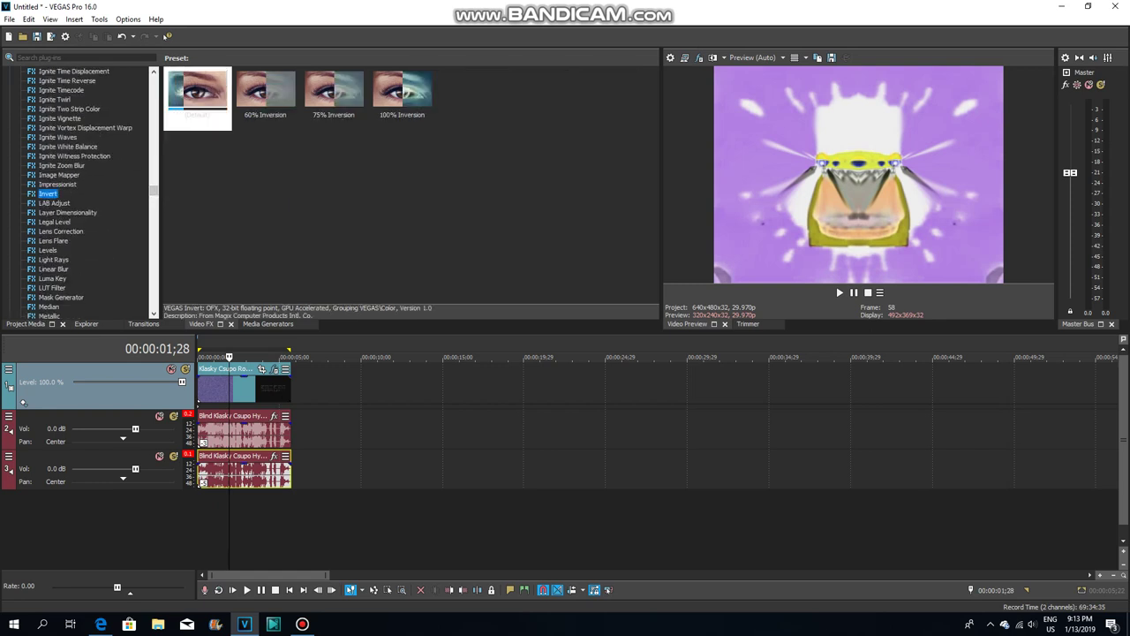
click(197, 92)
drag(204, 92, 228, 387)
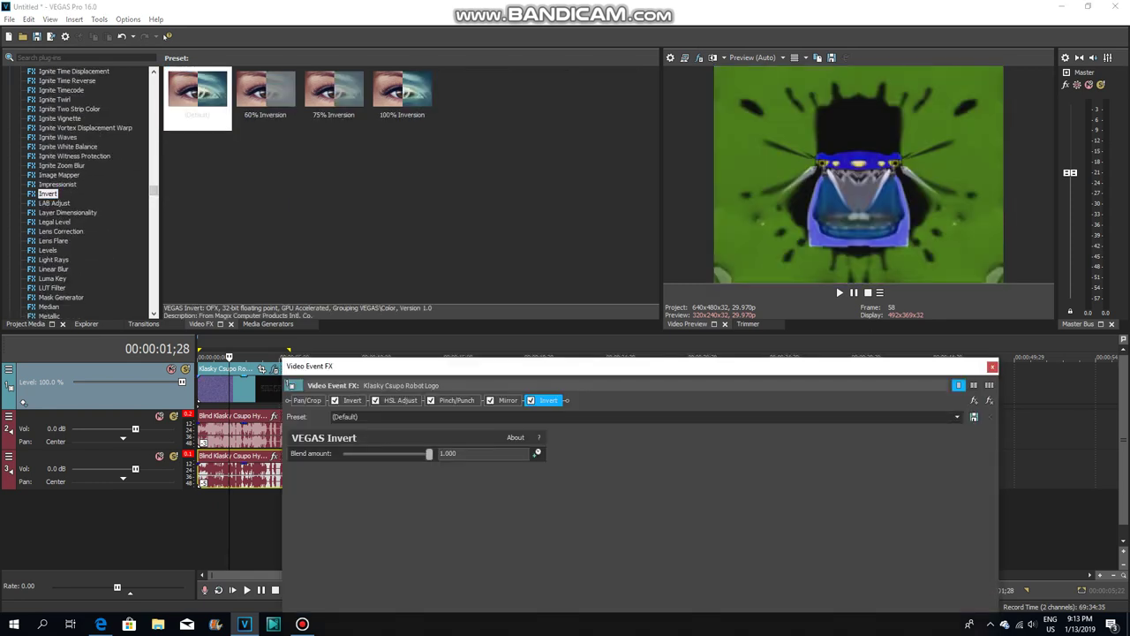
Step: Add a second HSL Adjust effect with the Blind preset to the video event's effects chain
scroll(88, 193, up, 15)
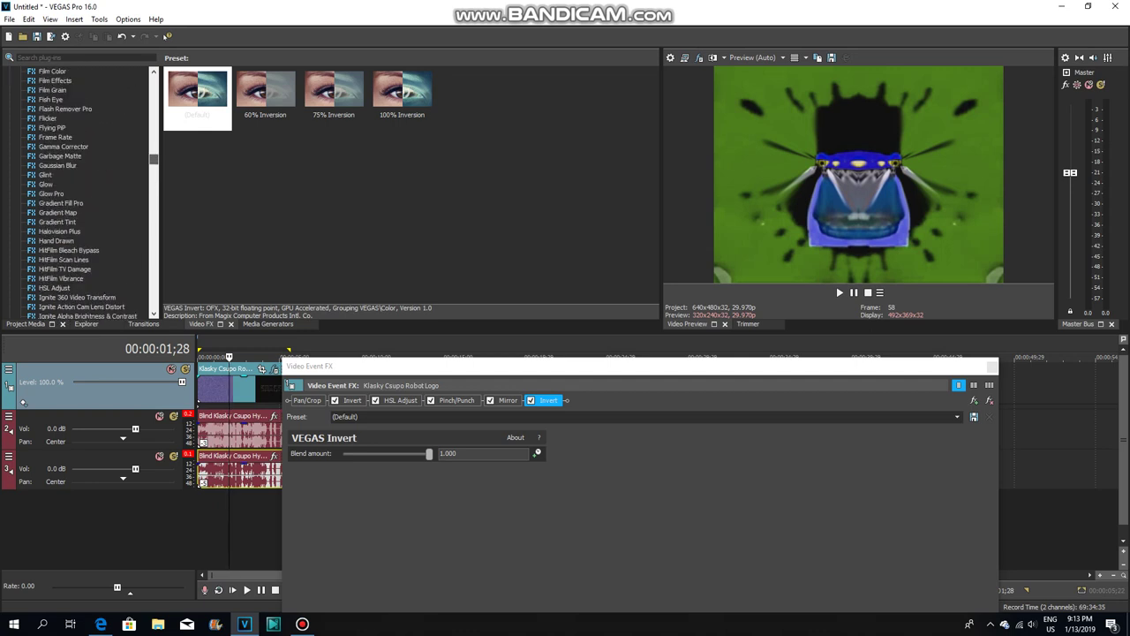
click(53, 306)
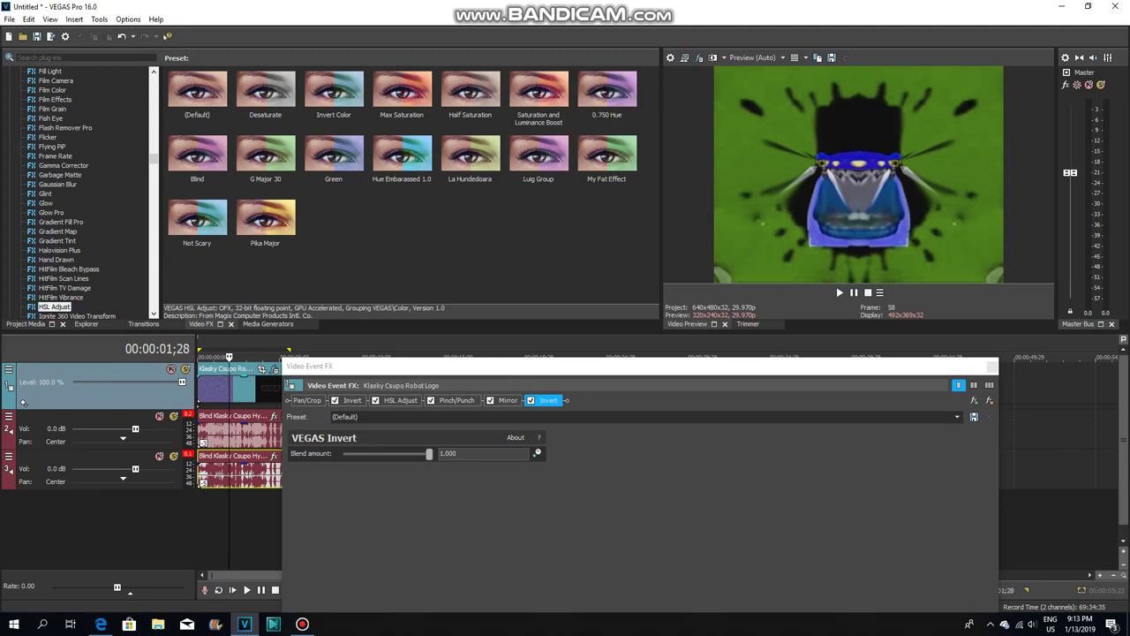
double_click(197, 154)
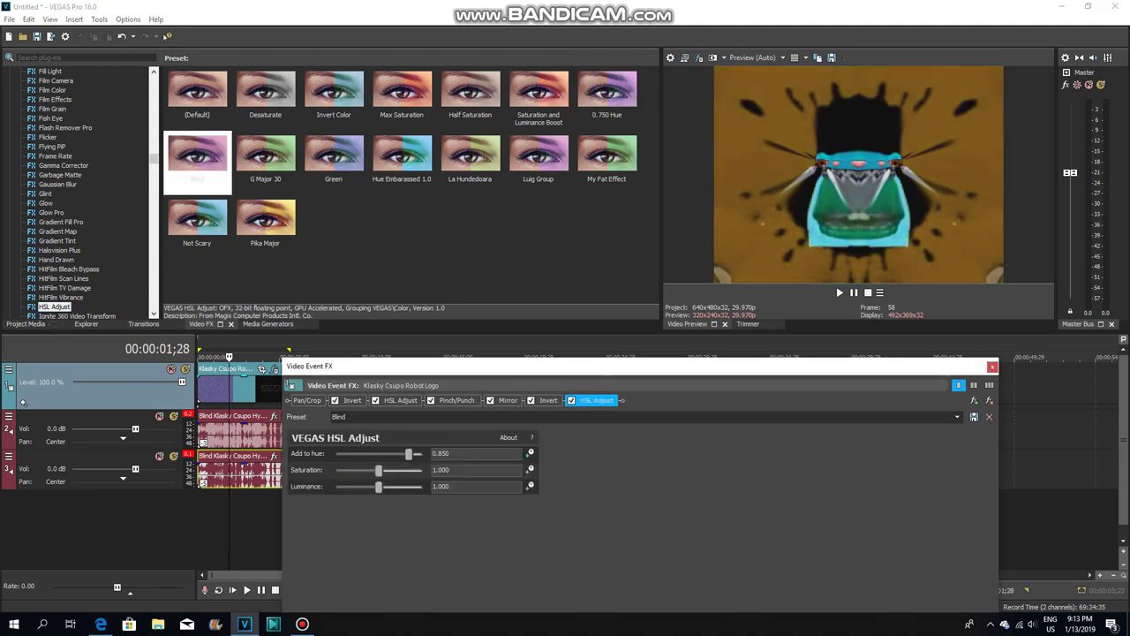
Step: Add a second Pinch/Punch effect with the Blind preset to the video event's effects chain
scroll(79, 190, down, 20)
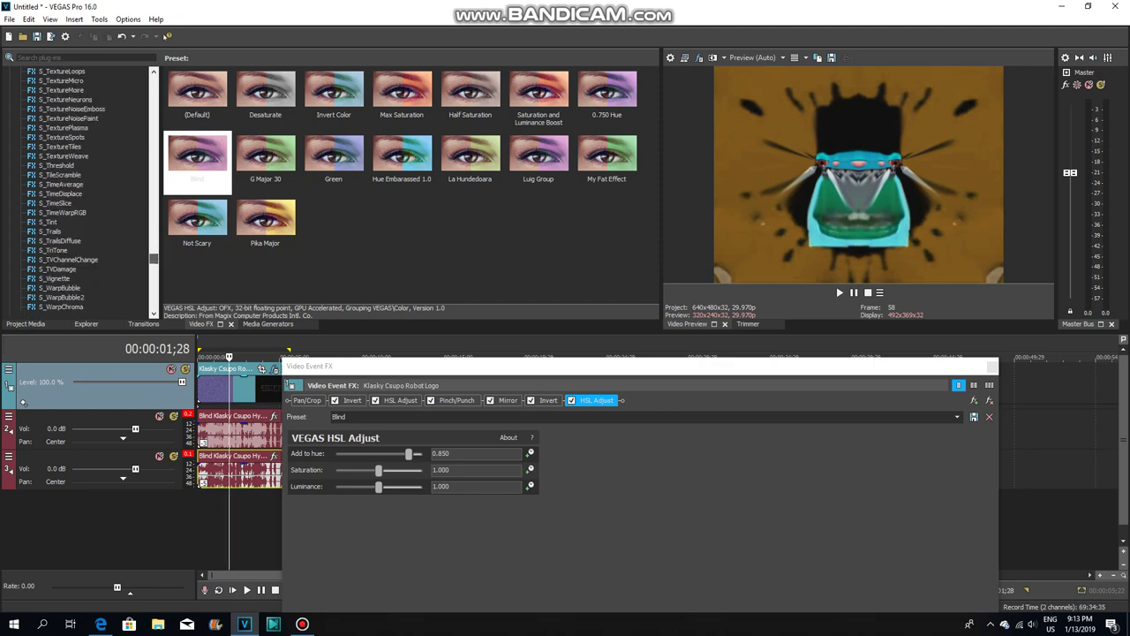
scroll(79, 190, up, 20)
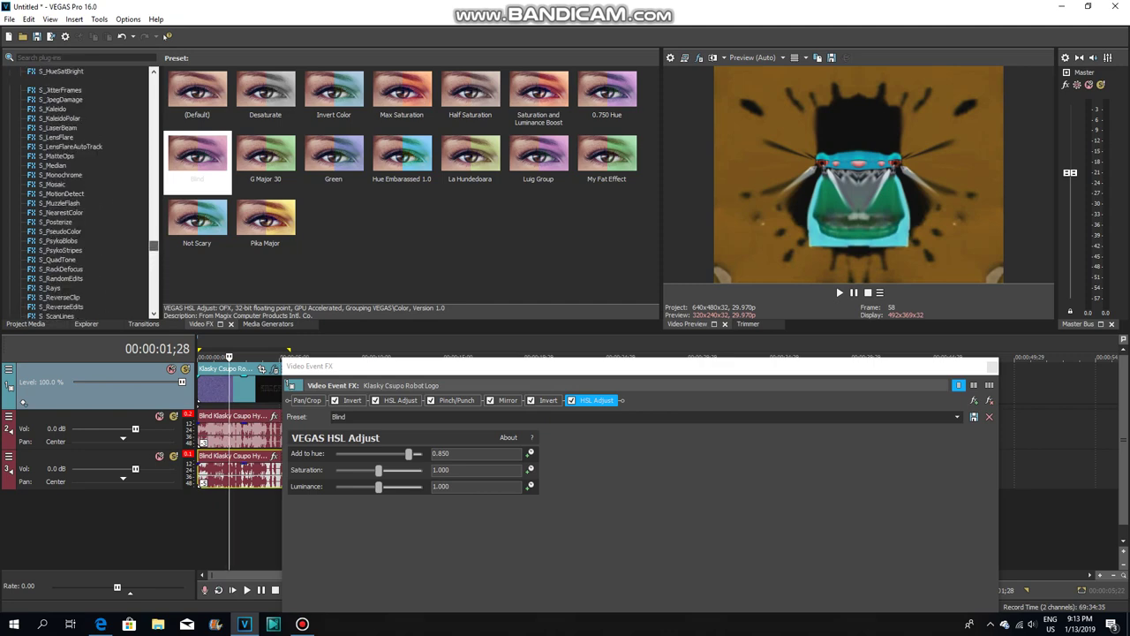
scroll(83, 190, up, 15)
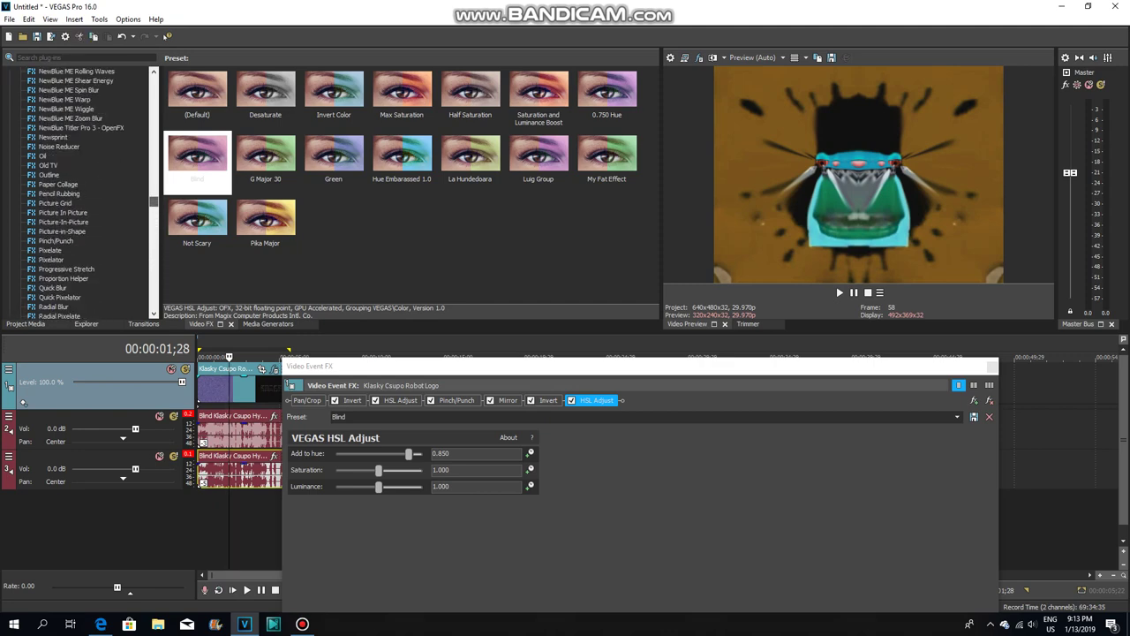
click(55, 240)
double_click(197, 159)
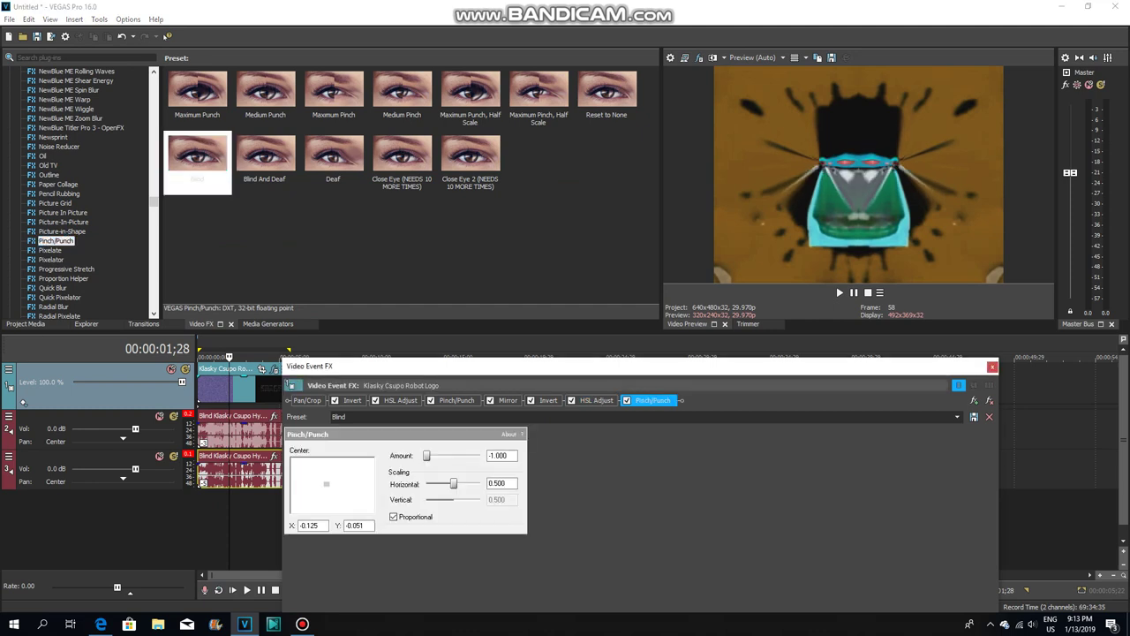
Step: Add a second Mirror effect with the Reflect Left preset to the video event's effects chain
scroll(88, 190, down, 20)
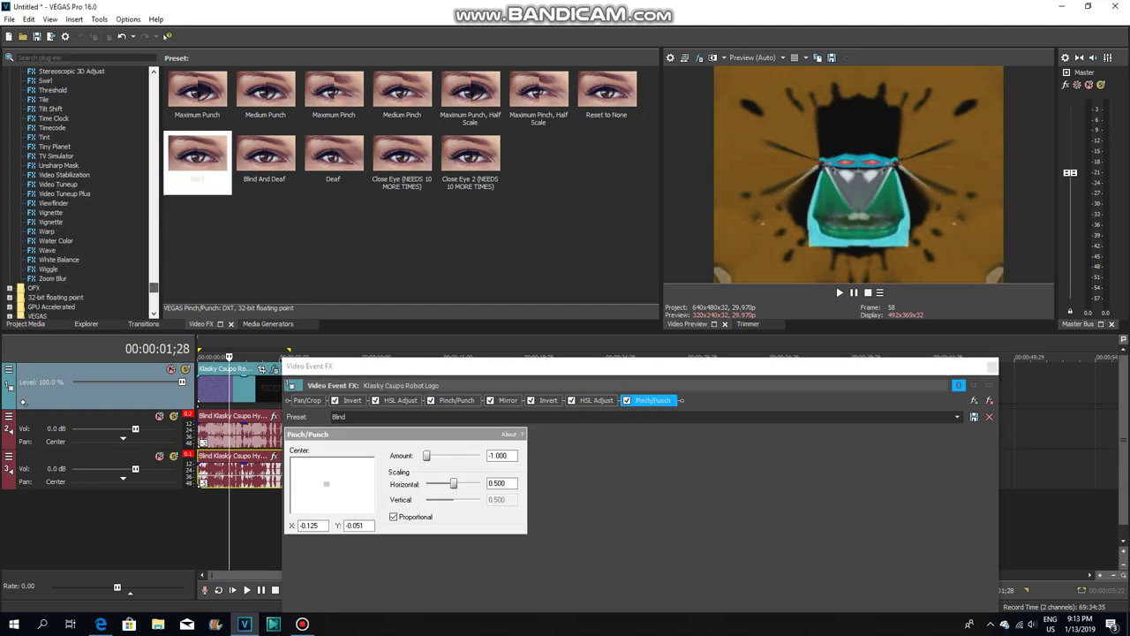
scroll(84, 190, up, 10)
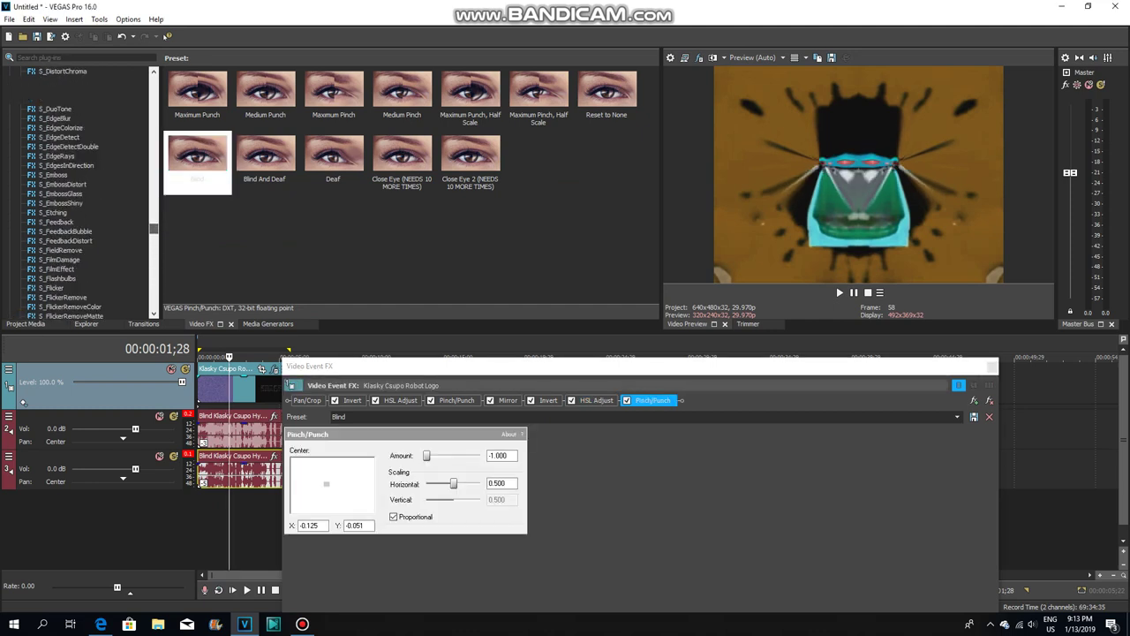
scroll(84, 190, up, 15)
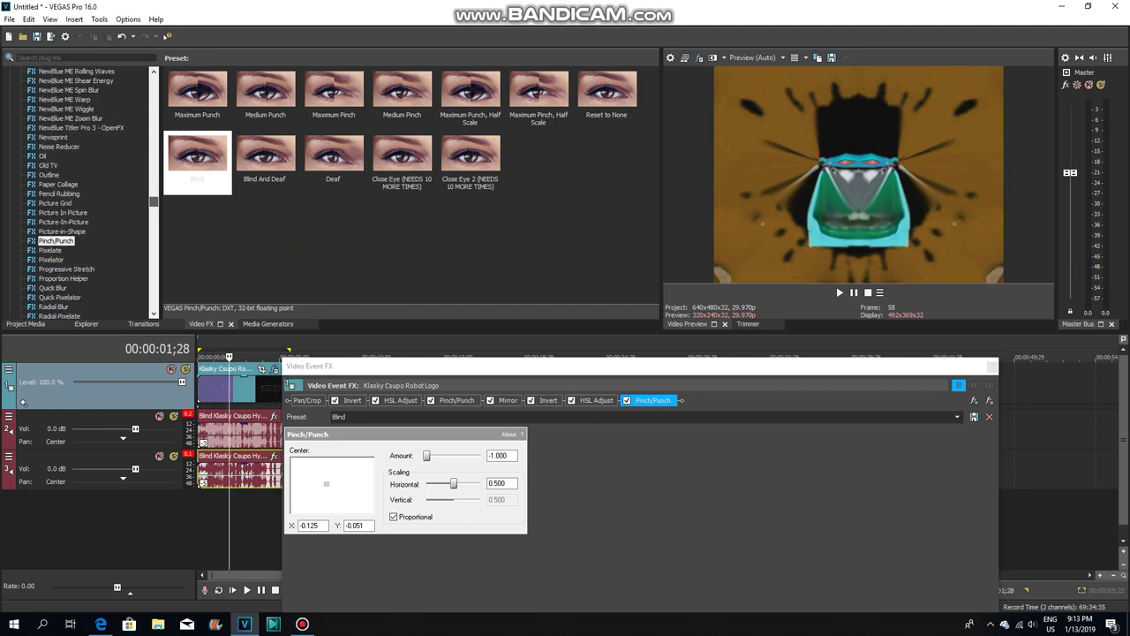
scroll(84, 190, up, 4)
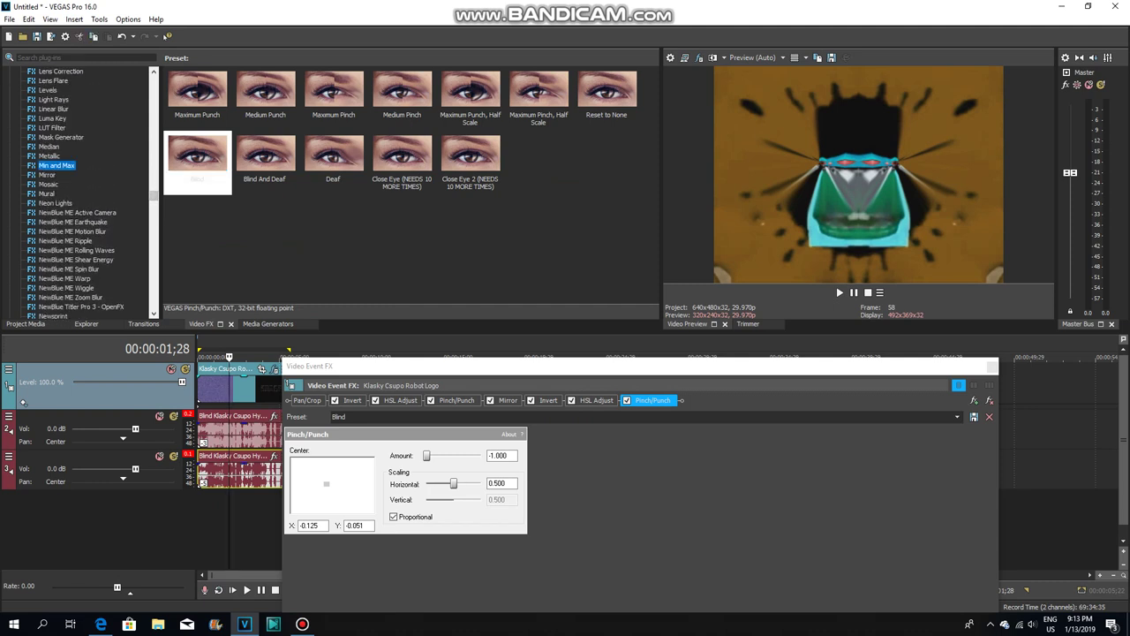
click(48, 174)
click(402, 91)
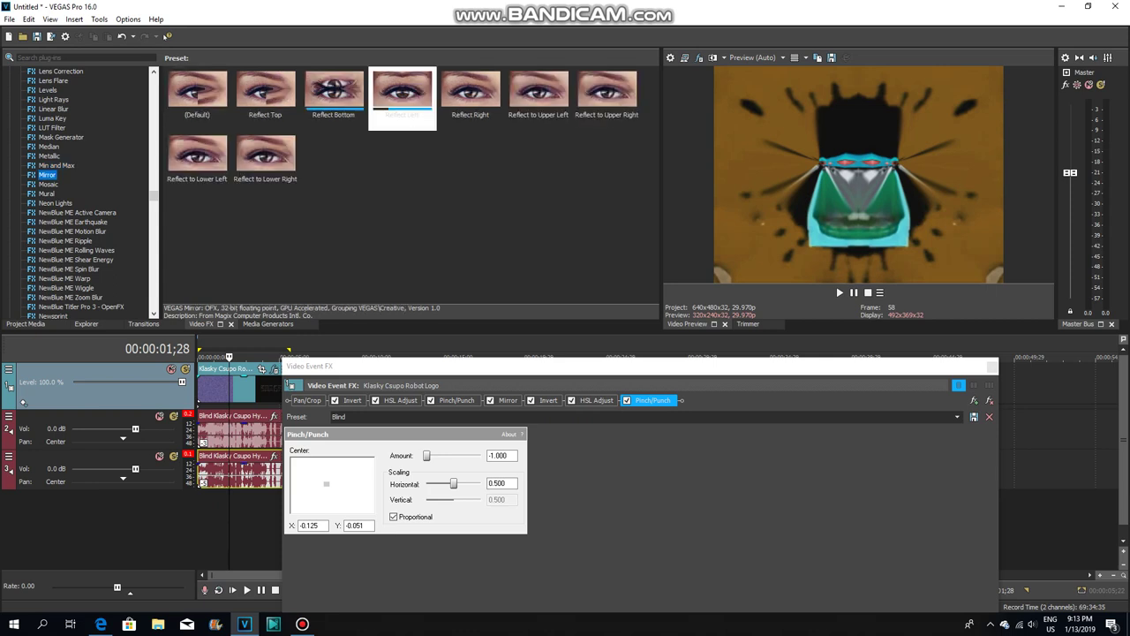
double_click(401, 93)
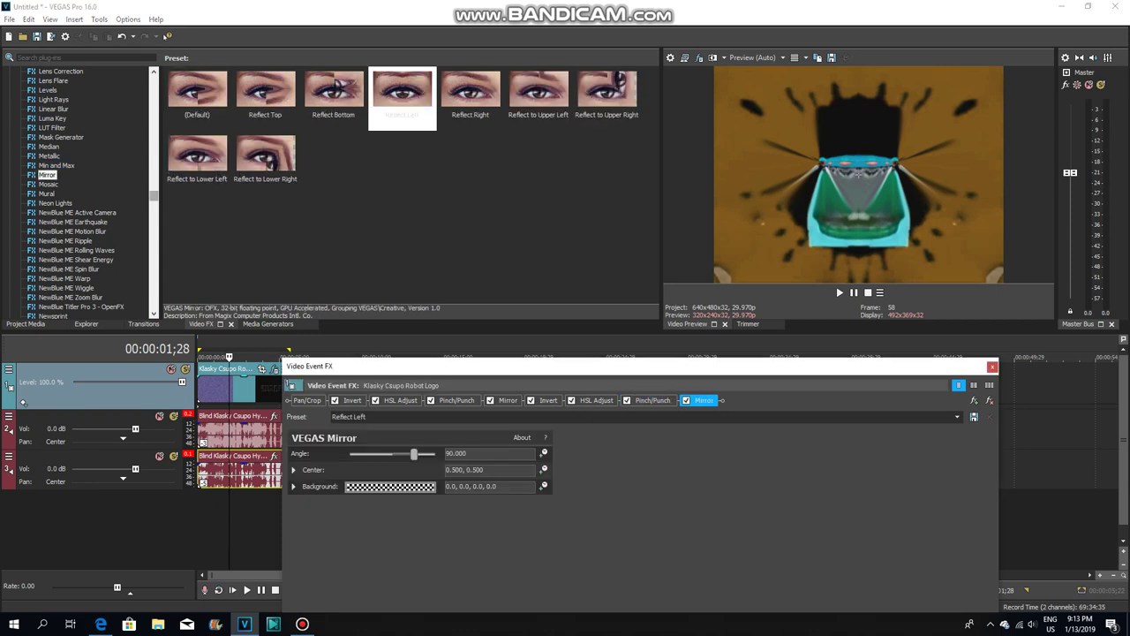
Step: Add a third Invert effect with the (Default) preset to the video event's effects chain
drag(153, 196, 154, 255)
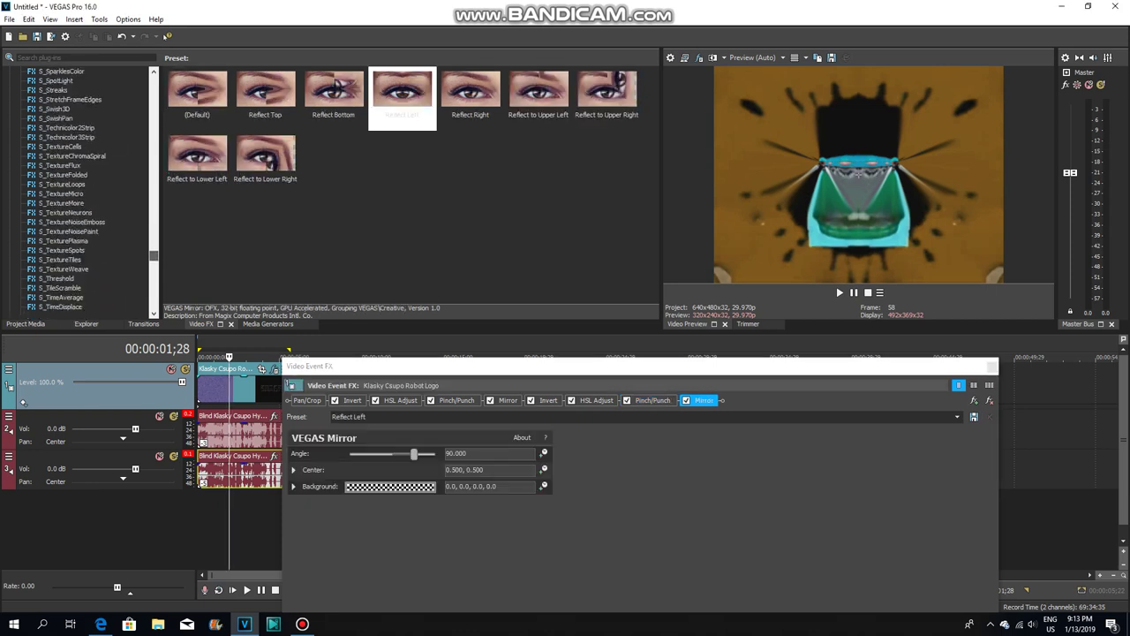
scroll(83, 189, up, 20)
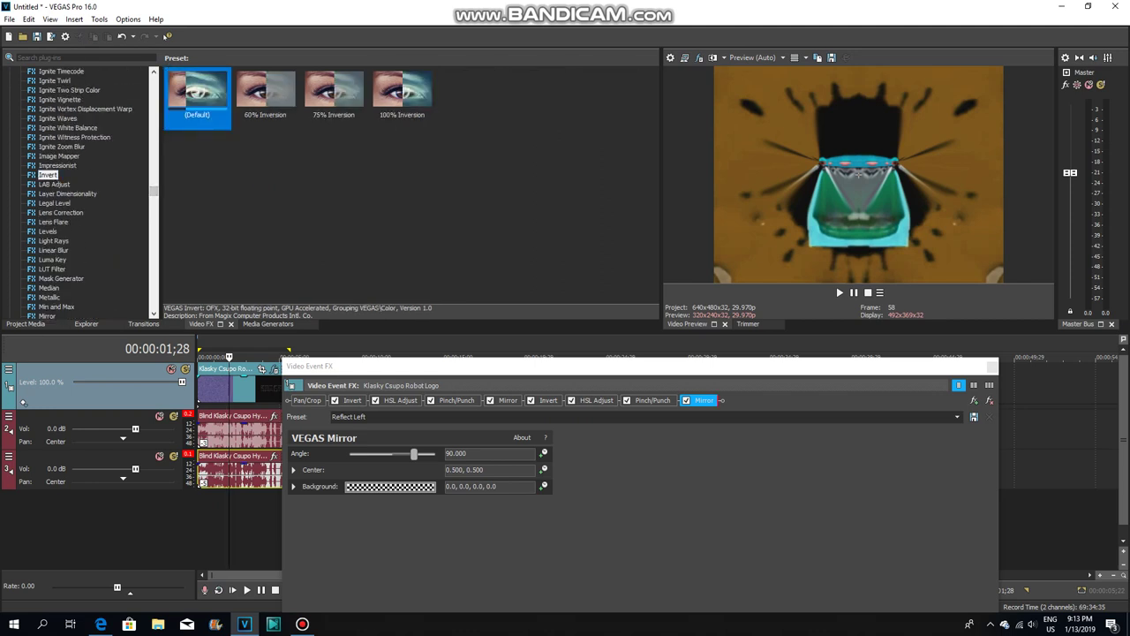
double_click(197, 93)
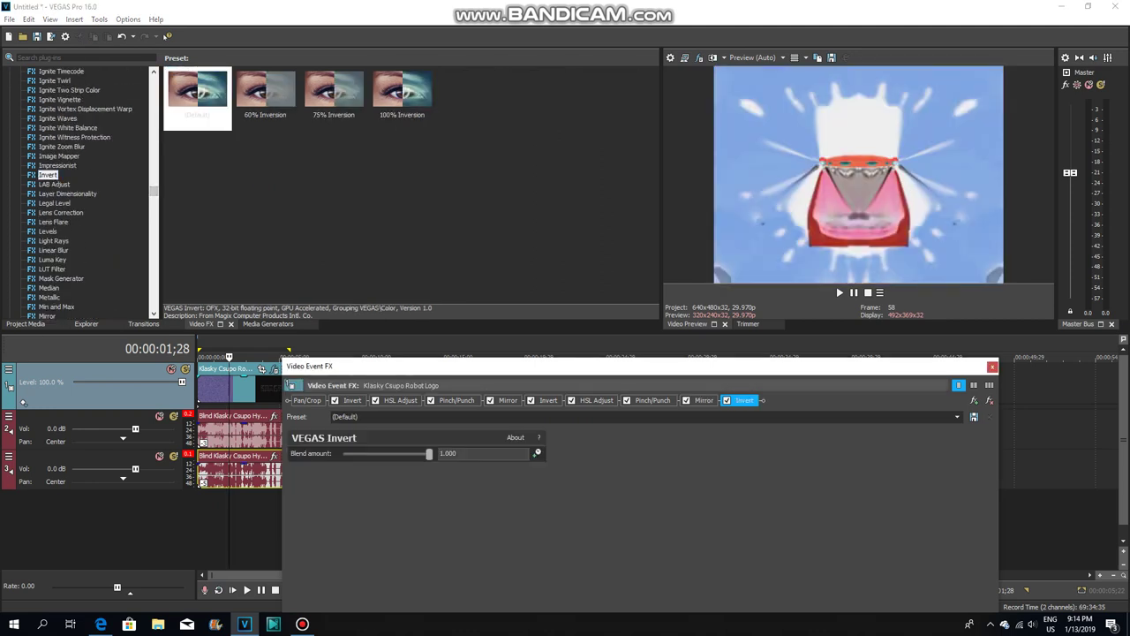
Step: Add a third HSL Adjust effect with the Blind preset to the video event's effects chain
scroll(84, 190, up, 5)
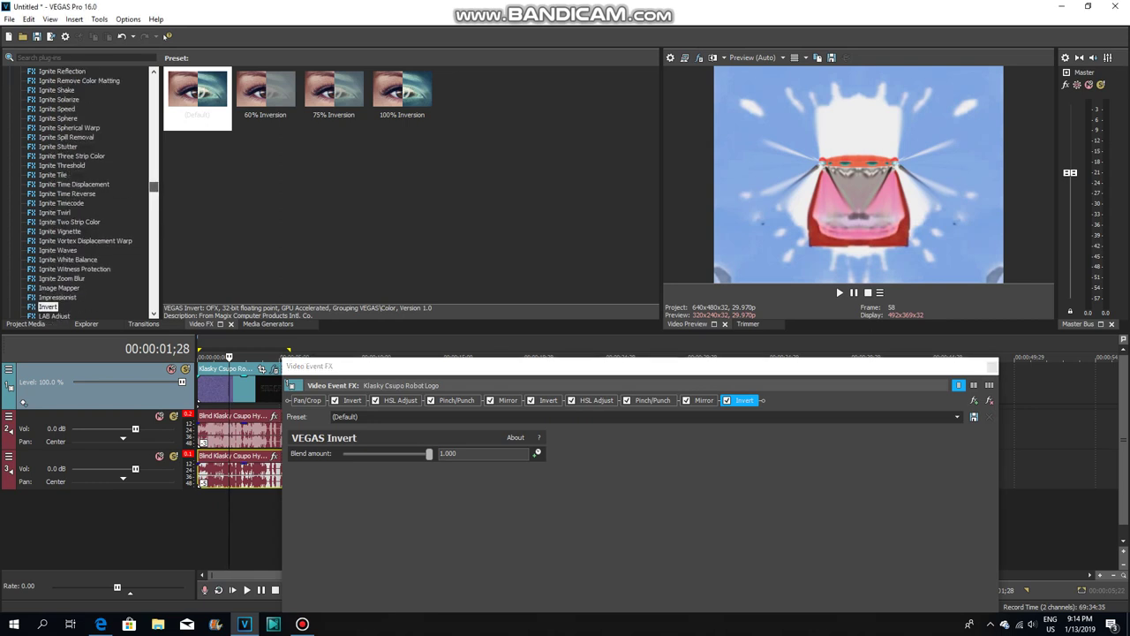
scroll(83, 190, up, 1)
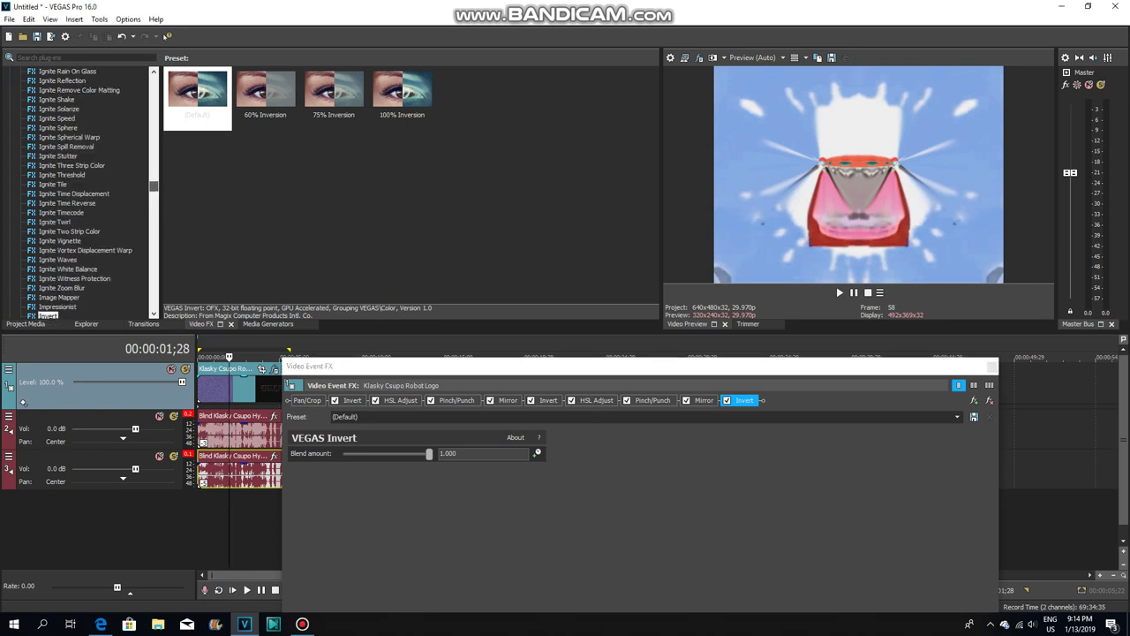
scroll(84, 190, up, 20)
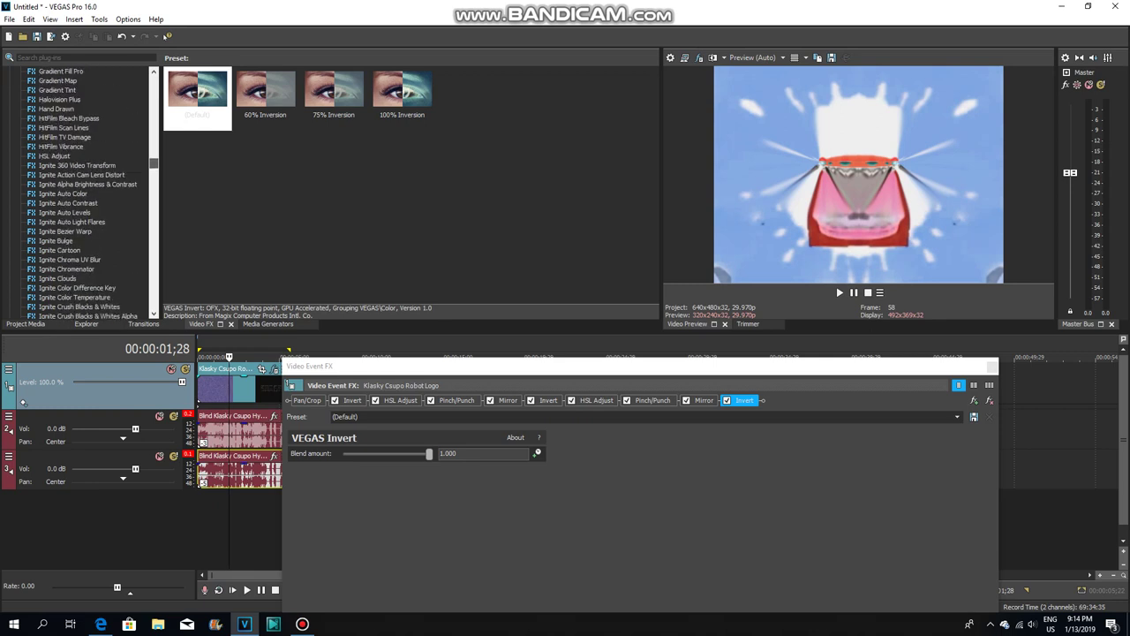
scroll(84, 190, up, 3)
click(53, 231)
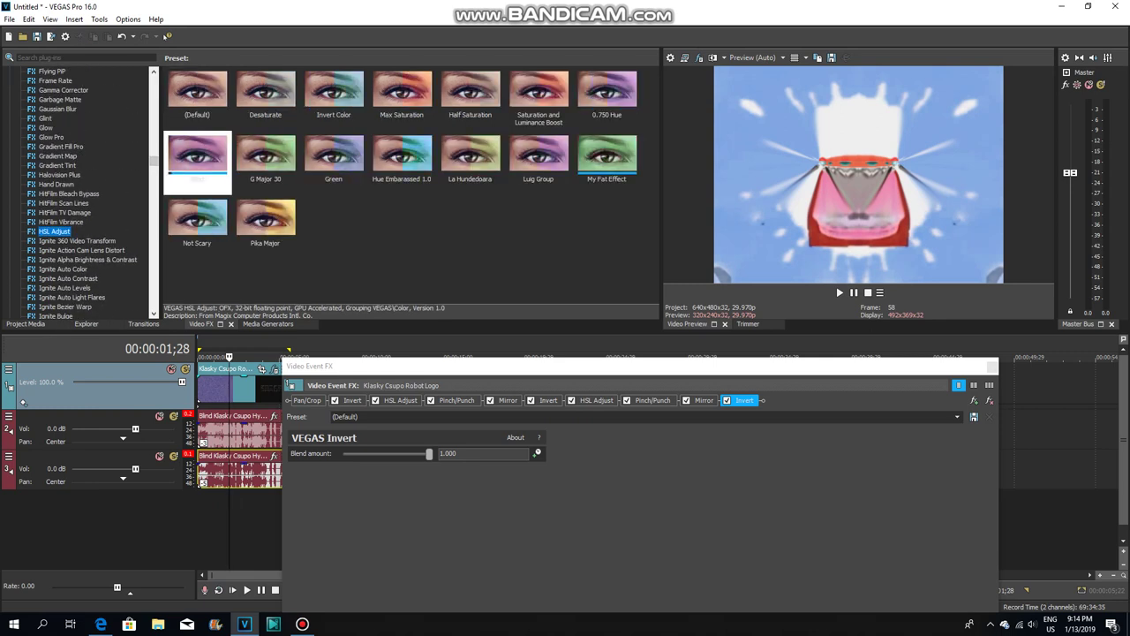
double_click(197, 157)
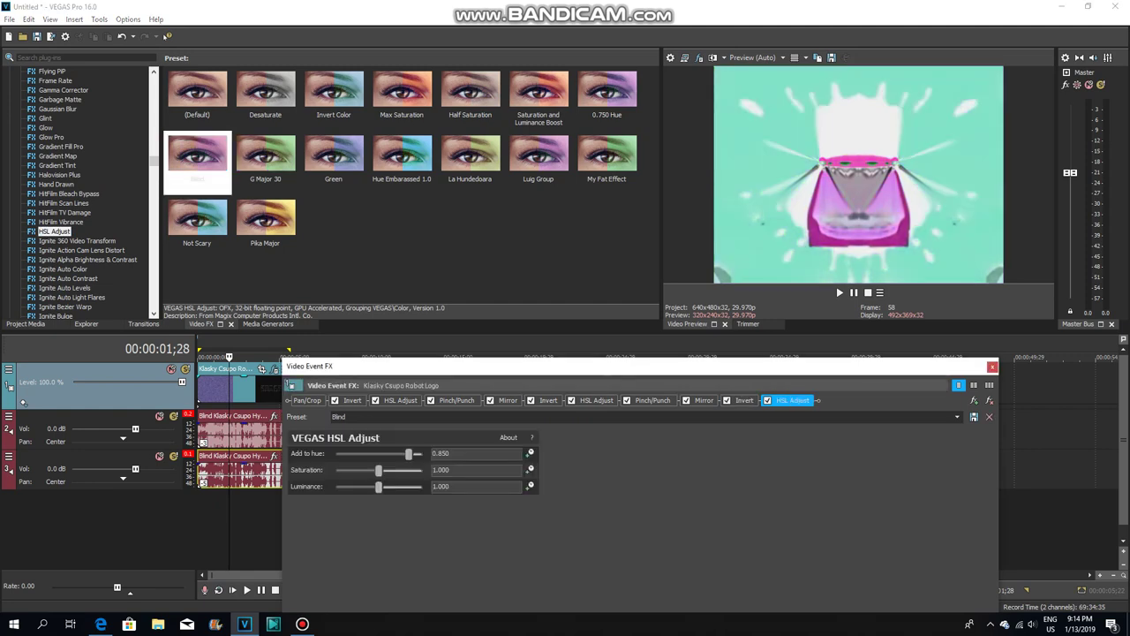
Step: Add a third Pinch/Punch effect with the Blind preset to the video event's effects chain
drag(154, 161, 154, 280)
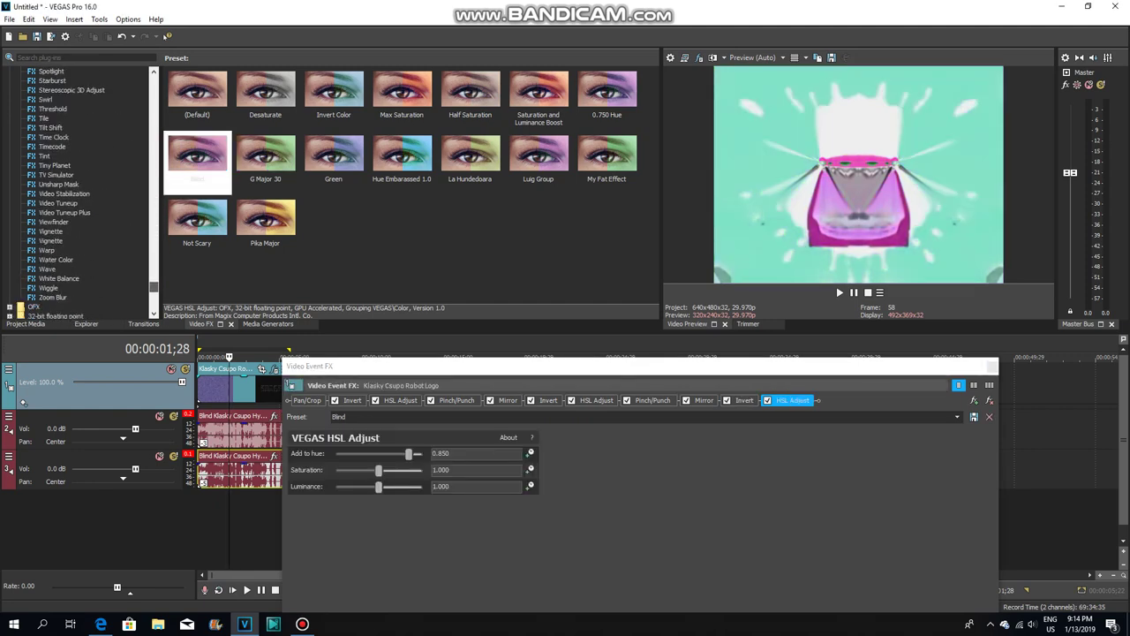
scroll(89, 194, up, 6)
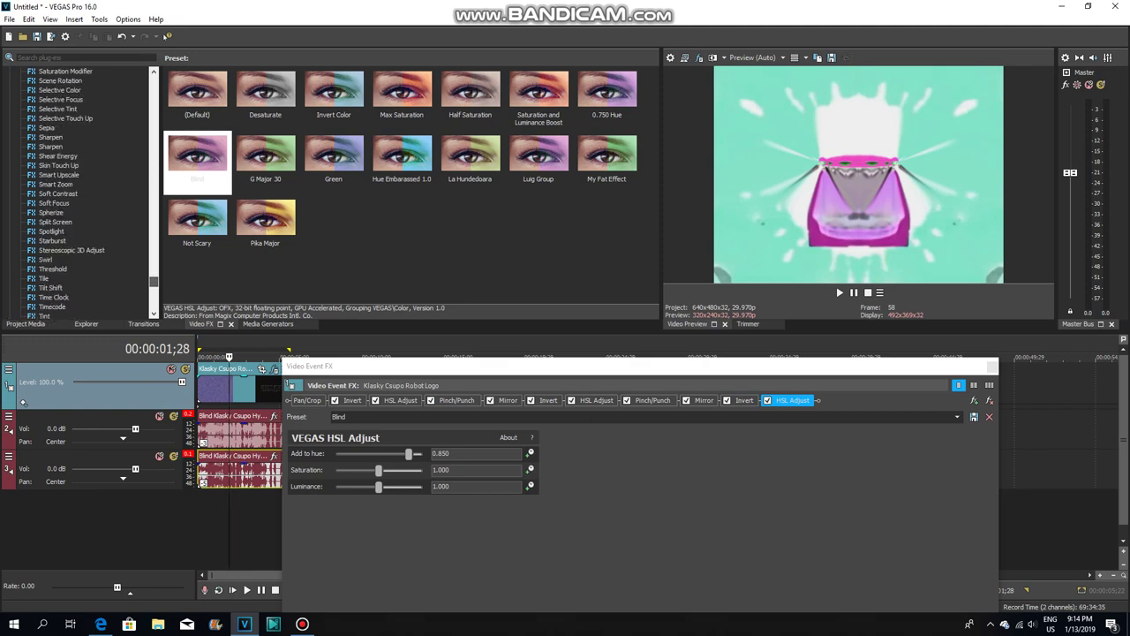
scroll(84, 194, up, 20)
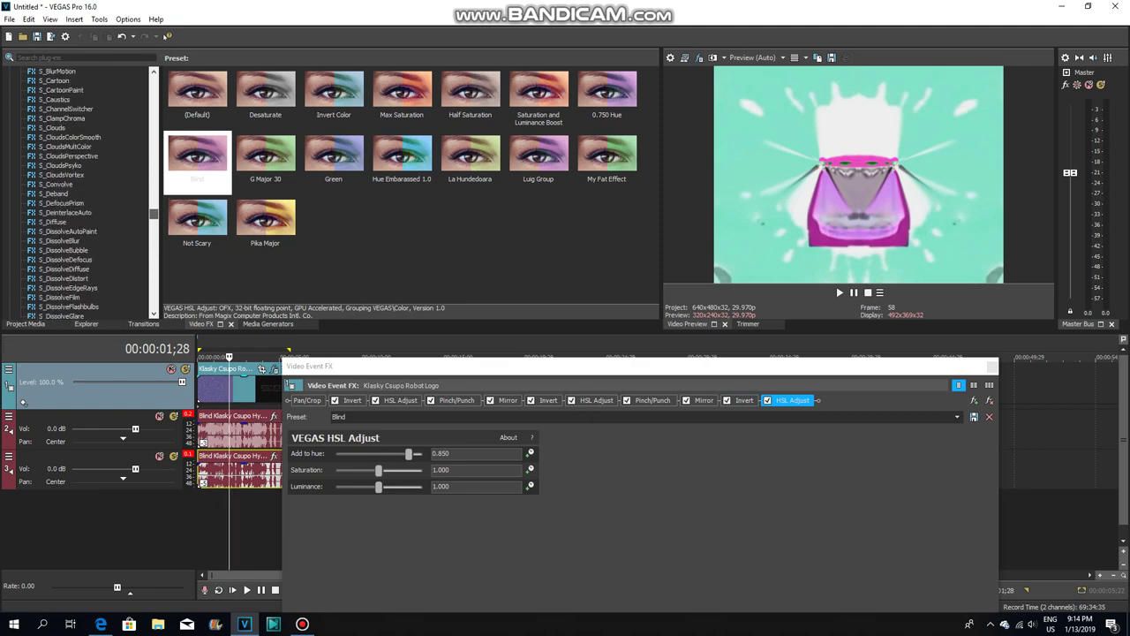
scroll(83, 194, up, 17)
scroll(84, 194, down, 2)
click(56, 278)
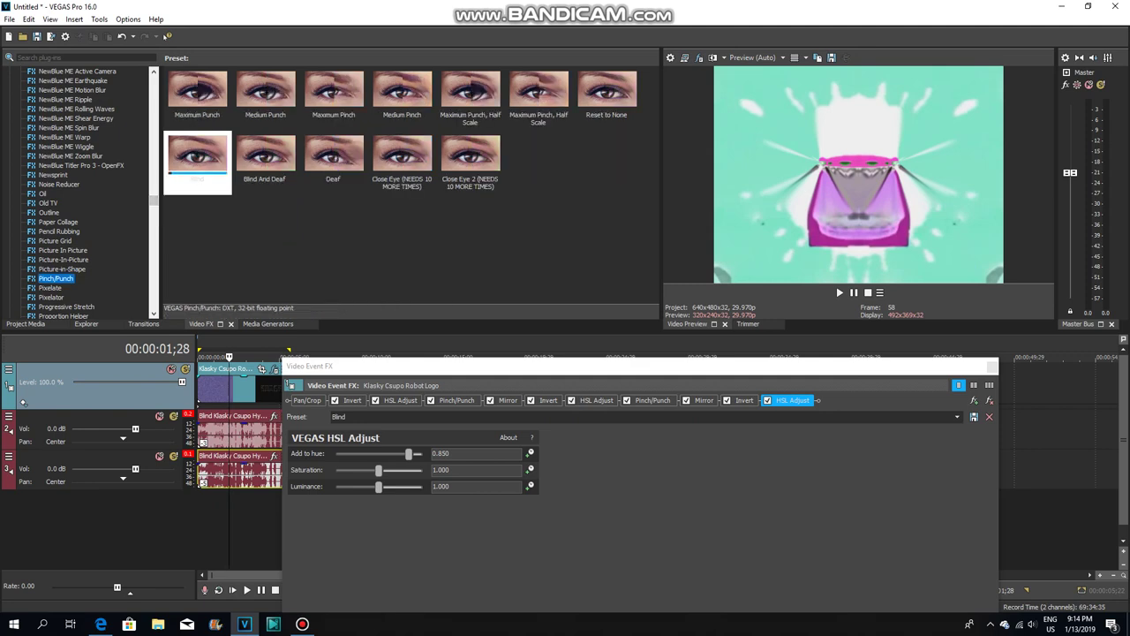
drag(197, 157, 228, 387)
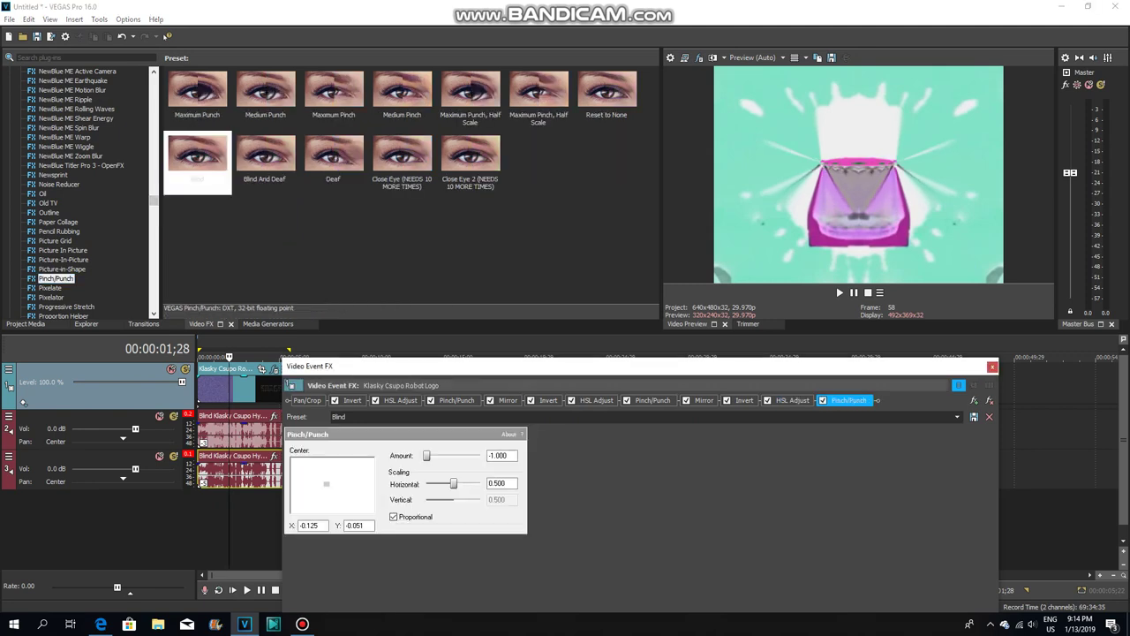
Step: Add a third Mirror effect with the Reflect Left preset to the video event and close the event effects window
scroll(84, 194, down, 20)
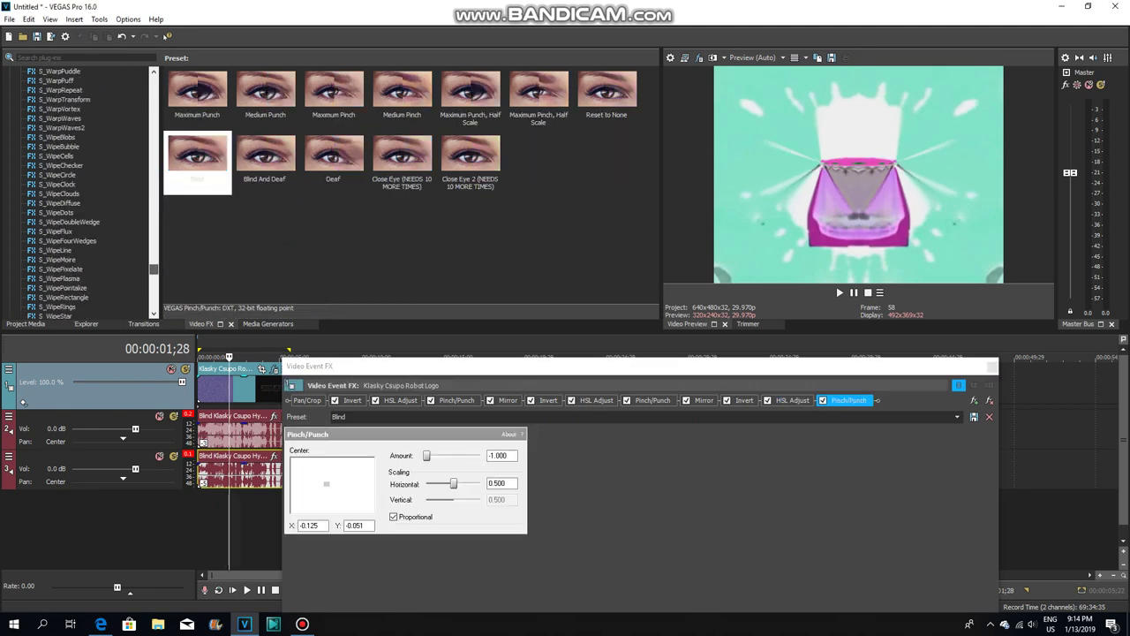
scroll(84, 195, up, 20)
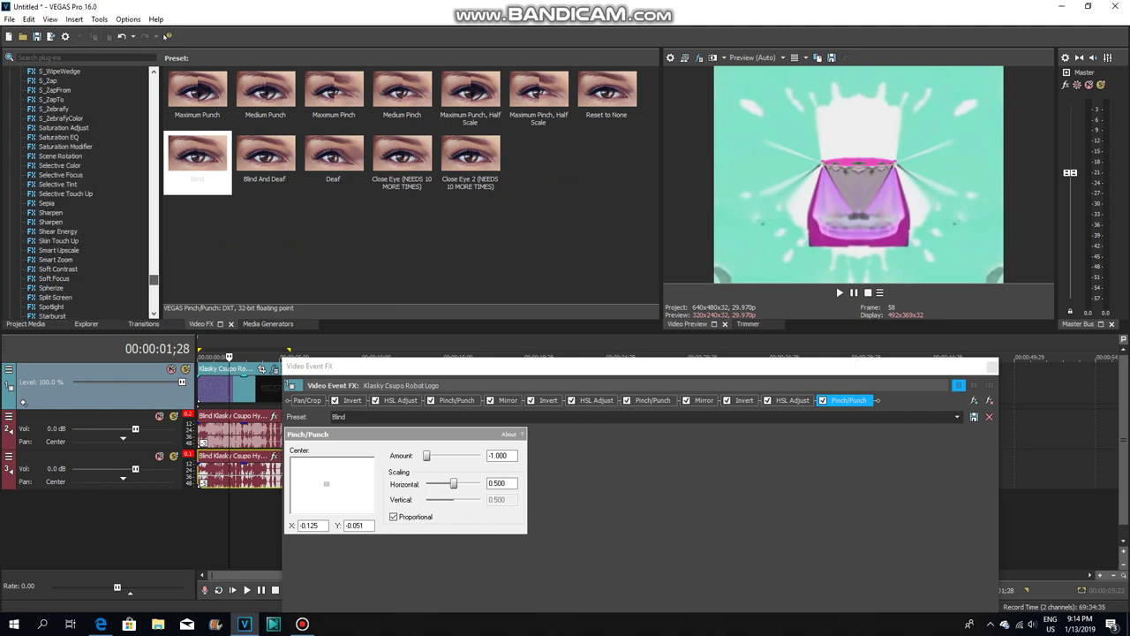
scroll(84, 195, up, 15)
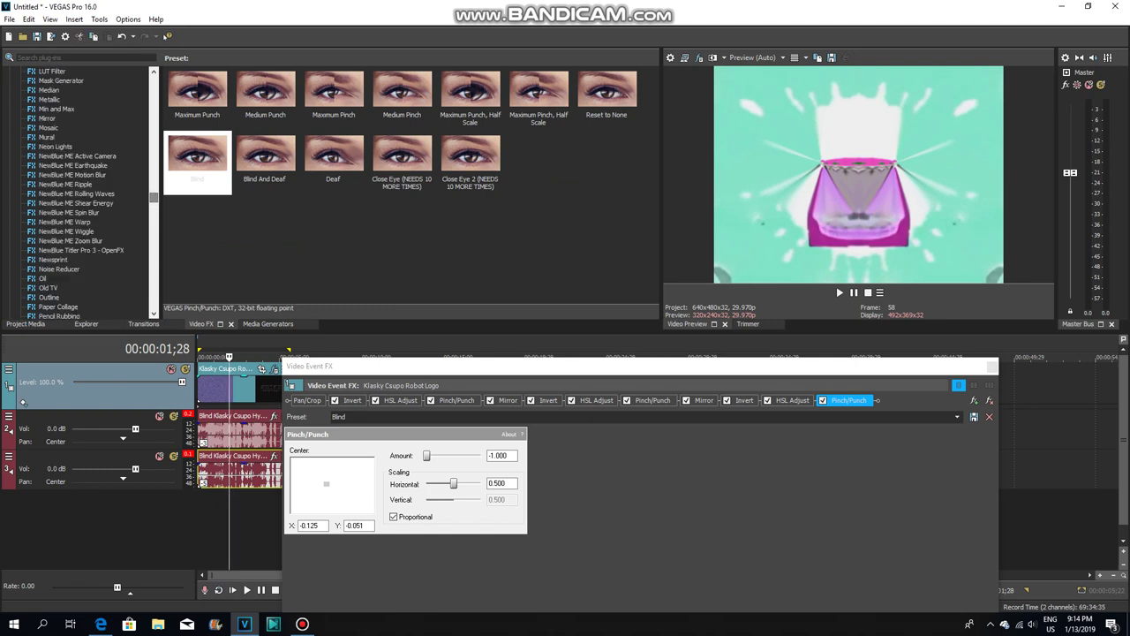
click(48, 118)
click(402, 95)
drag(403, 95, 441, 477)
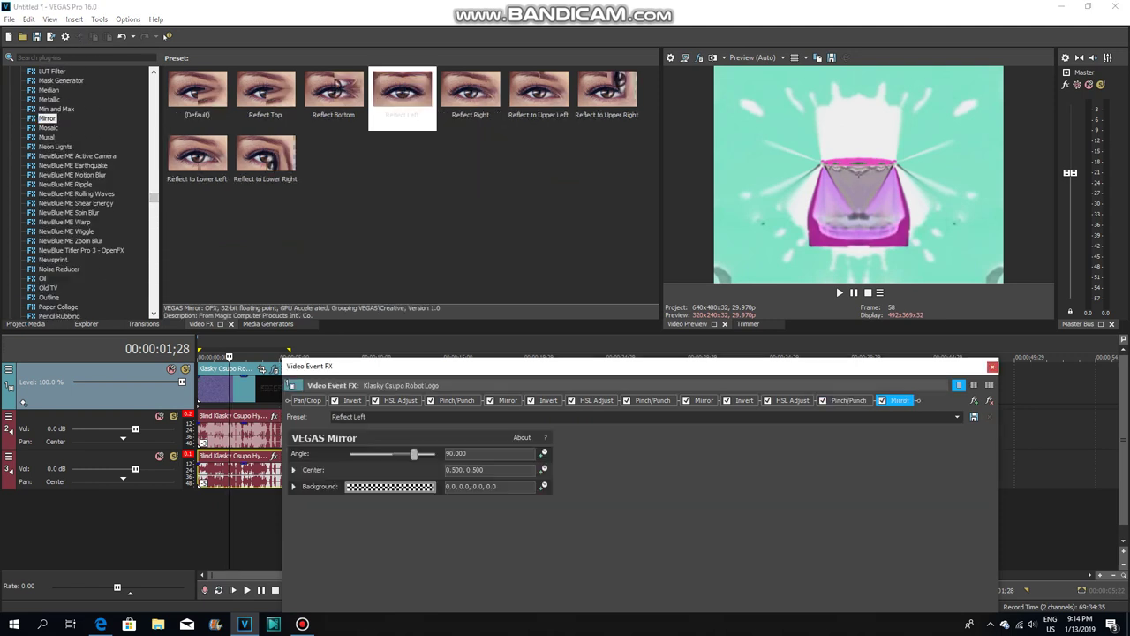
click(992, 366)
Step: Select the time range spanning the clips on the timeline and play it back from the start
double_click(232, 530)
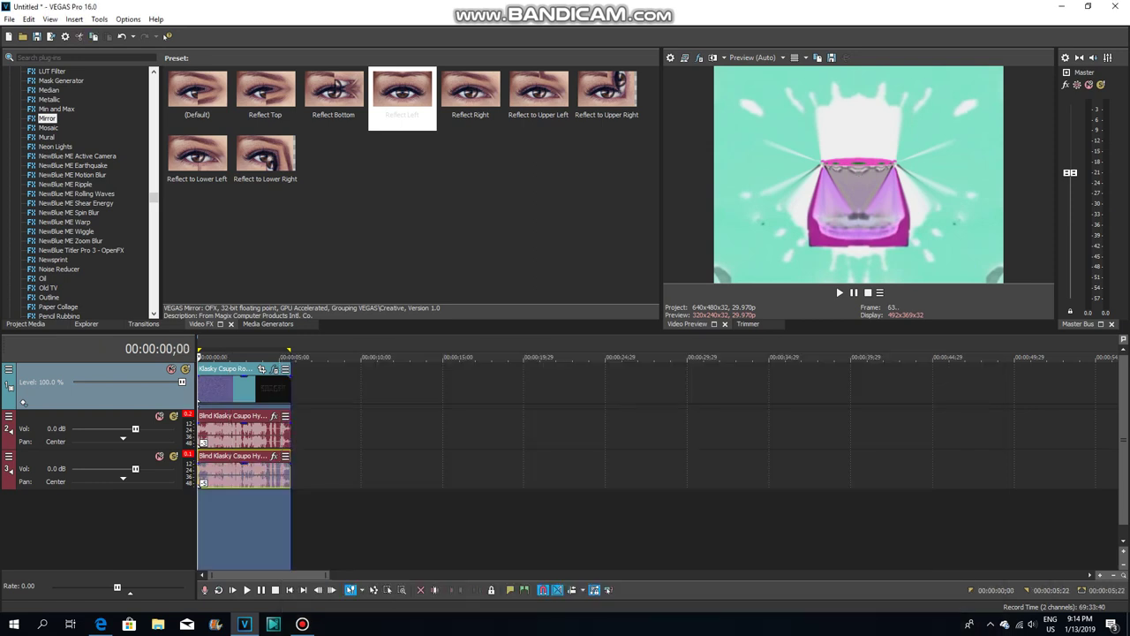
click(838, 293)
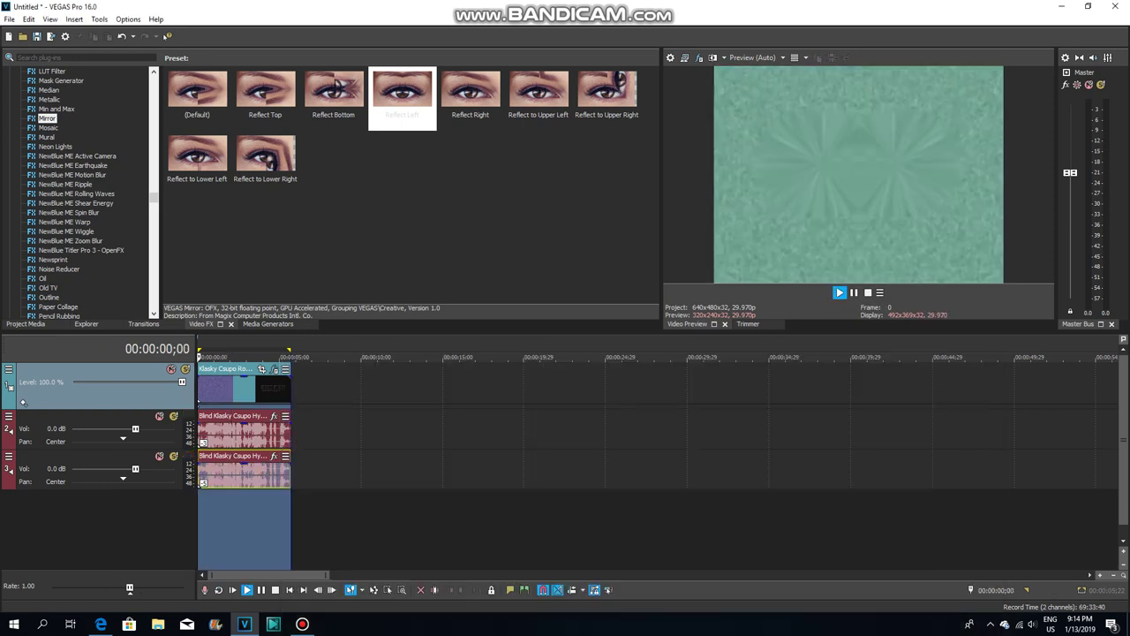